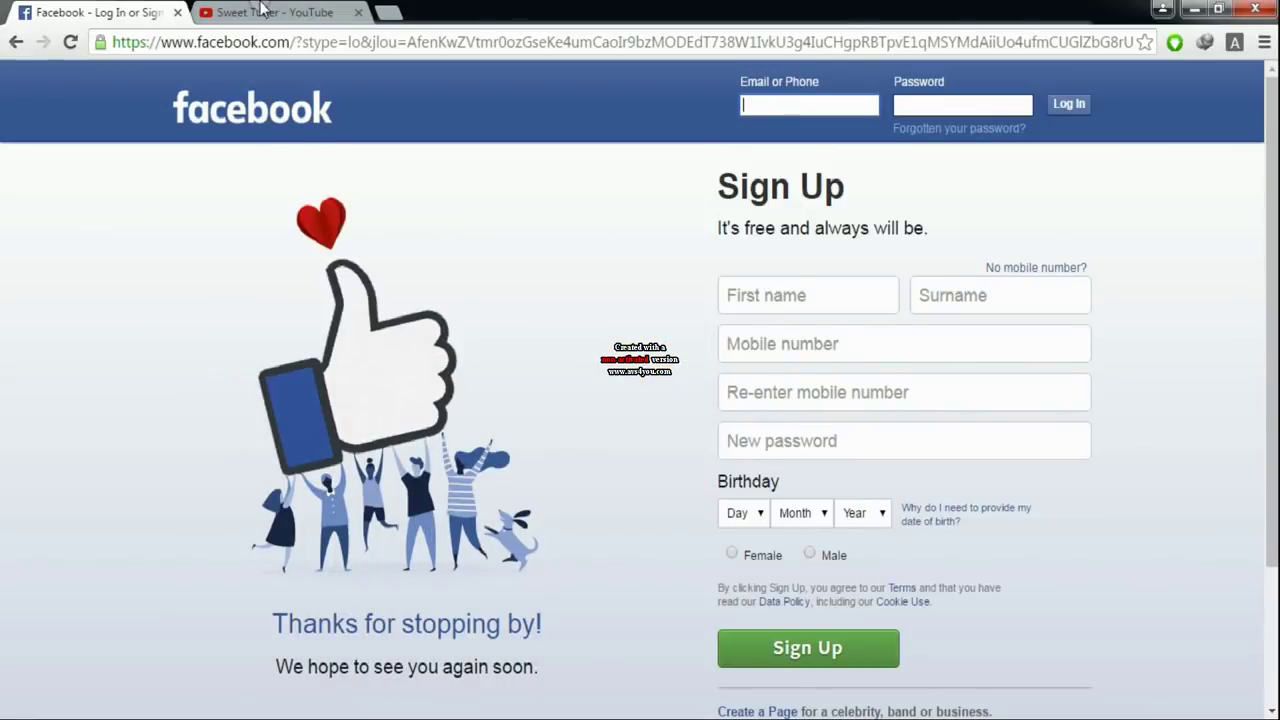
Launch Microsoft Excel from the desktop shortcut to get a blank Book1 workbook.
left_click(262, 12)
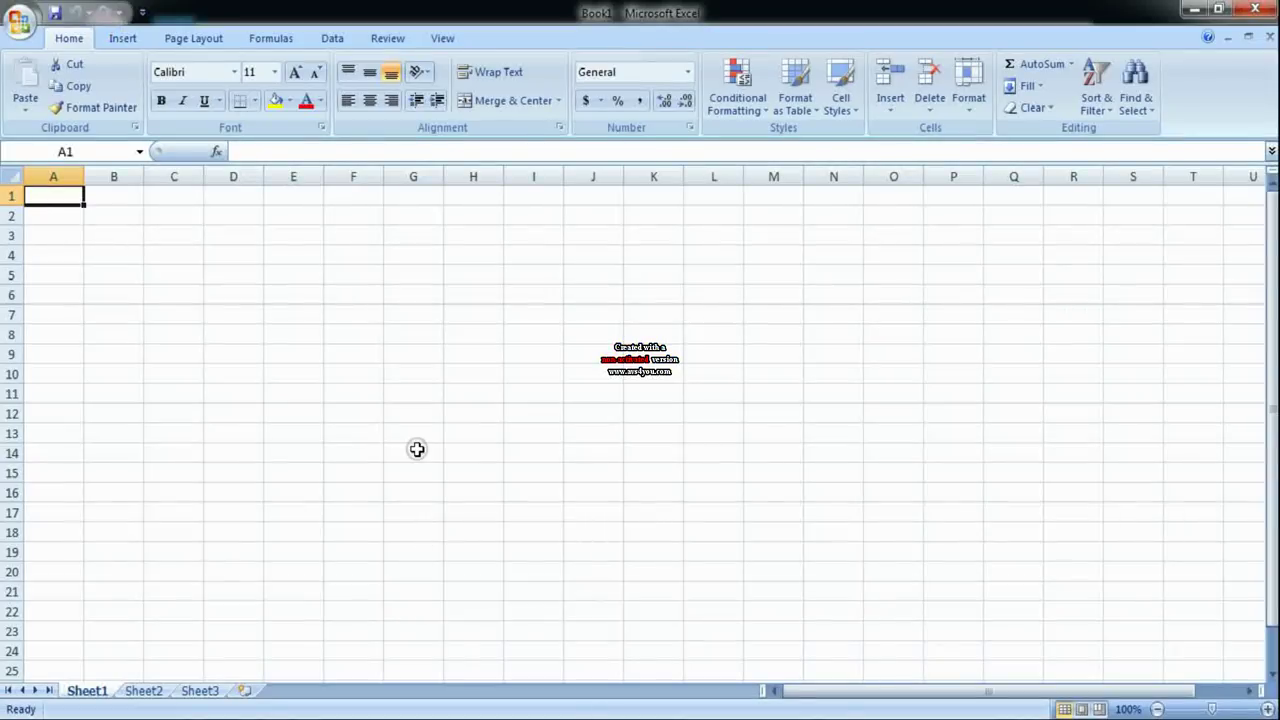
left_click(117, 195)
left_click(78, 195)
left_click(65, 215)
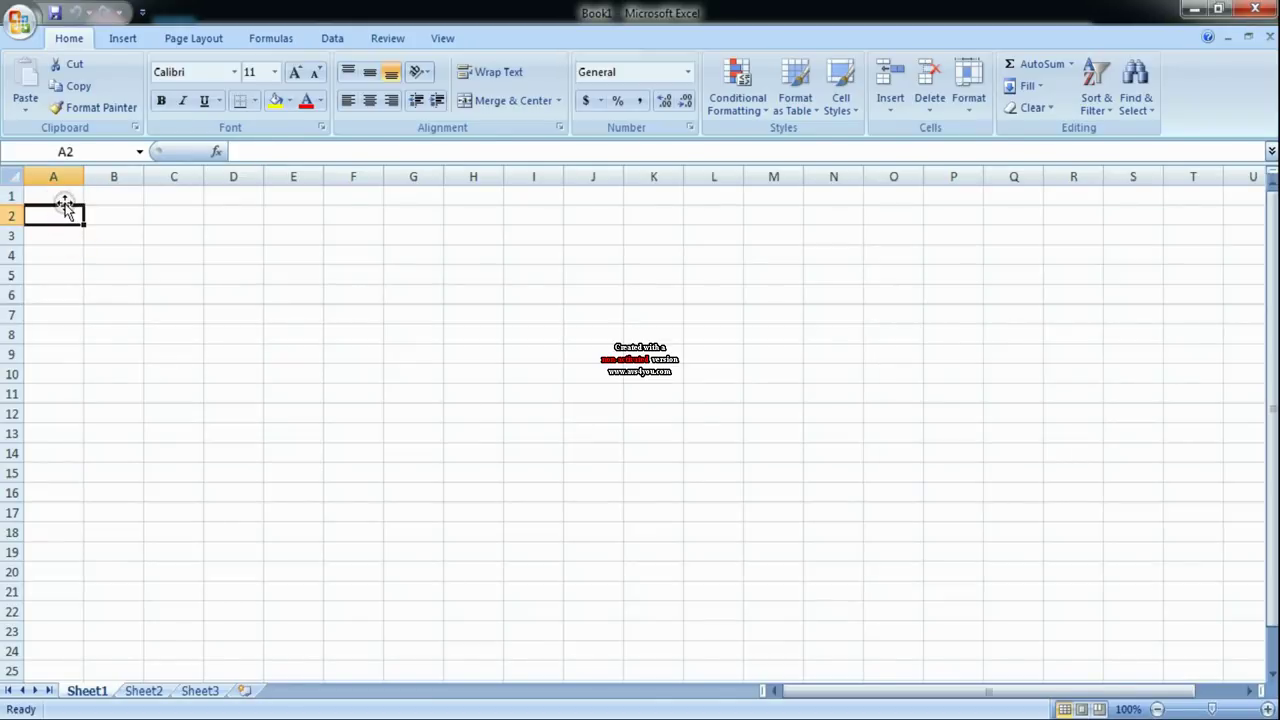
left_click(71, 191)
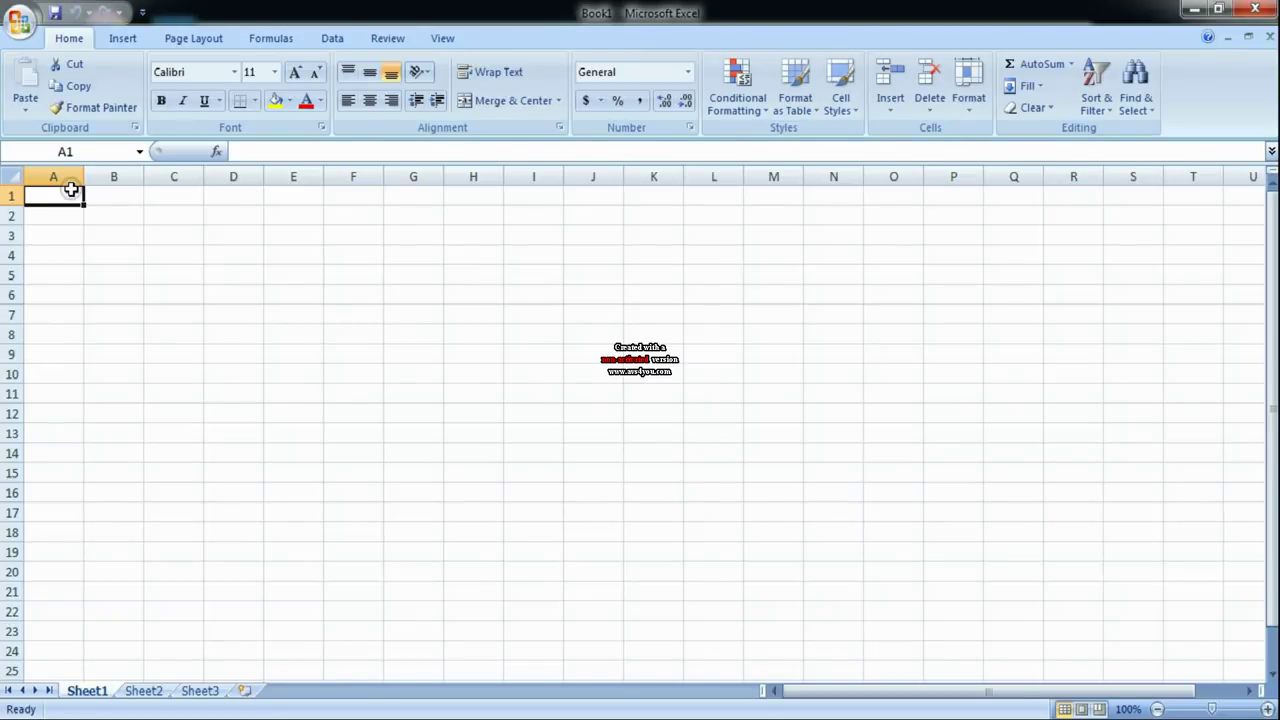
type("Cash")
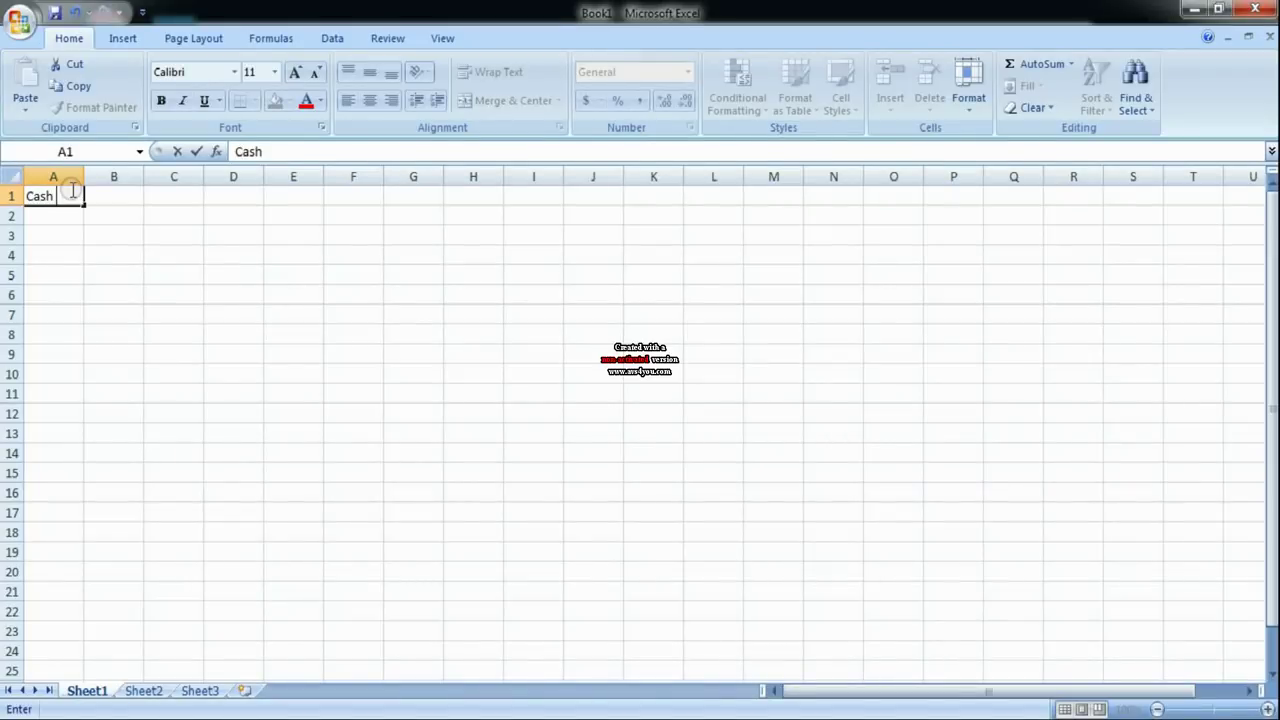
type(" Book")
Confirm the Cash Book title in A1 and enter Date, products, Income, Expensis in A3:D3.
left_click(63, 210)
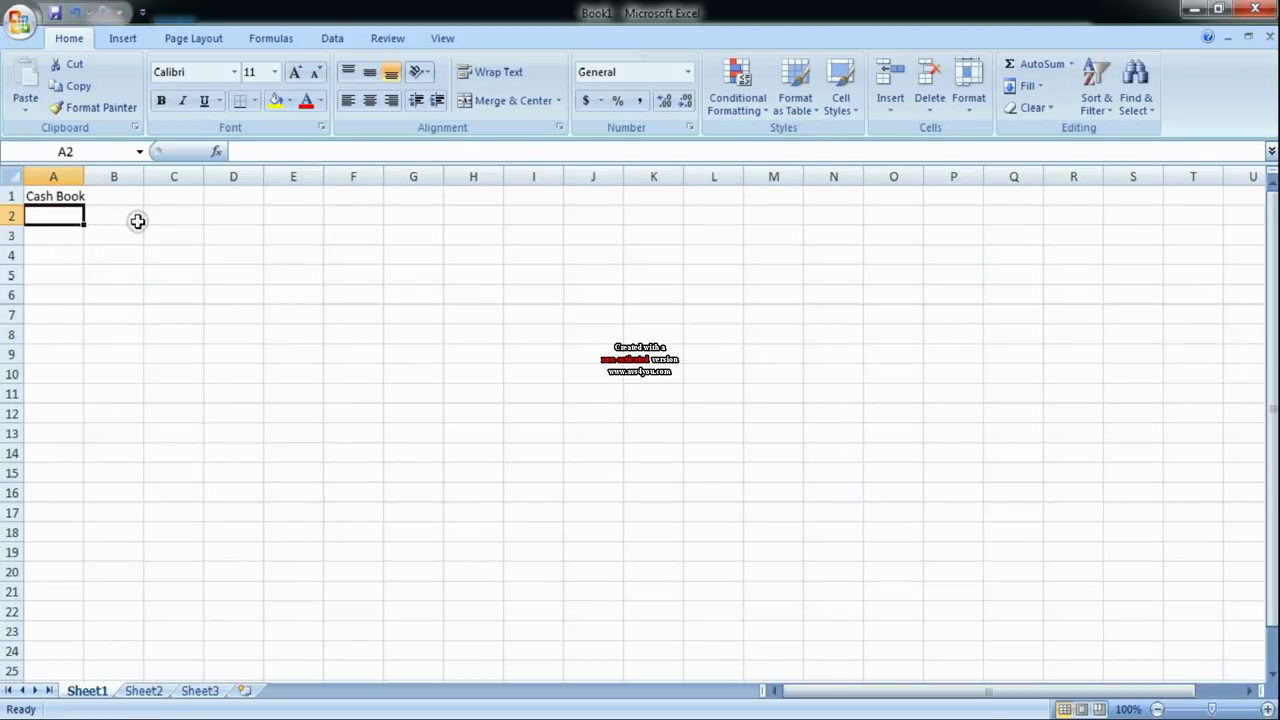
left_click(64, 237)
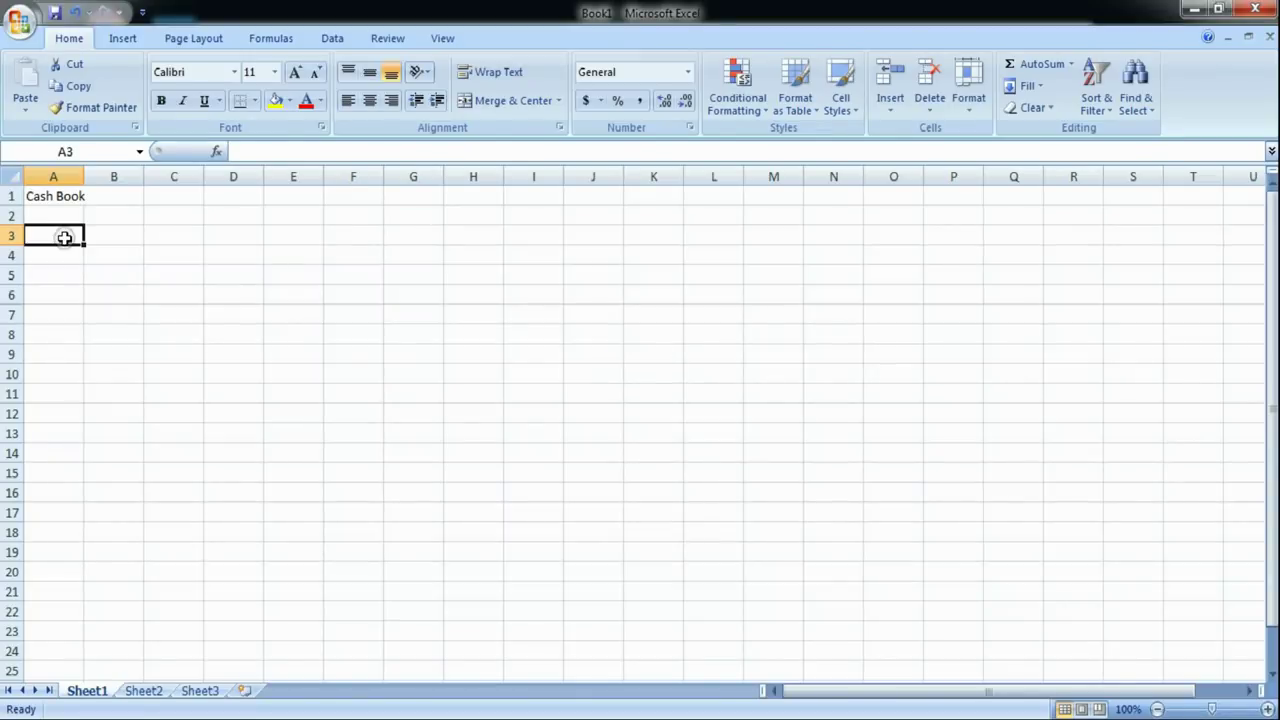
type("Date")
key("Tab")
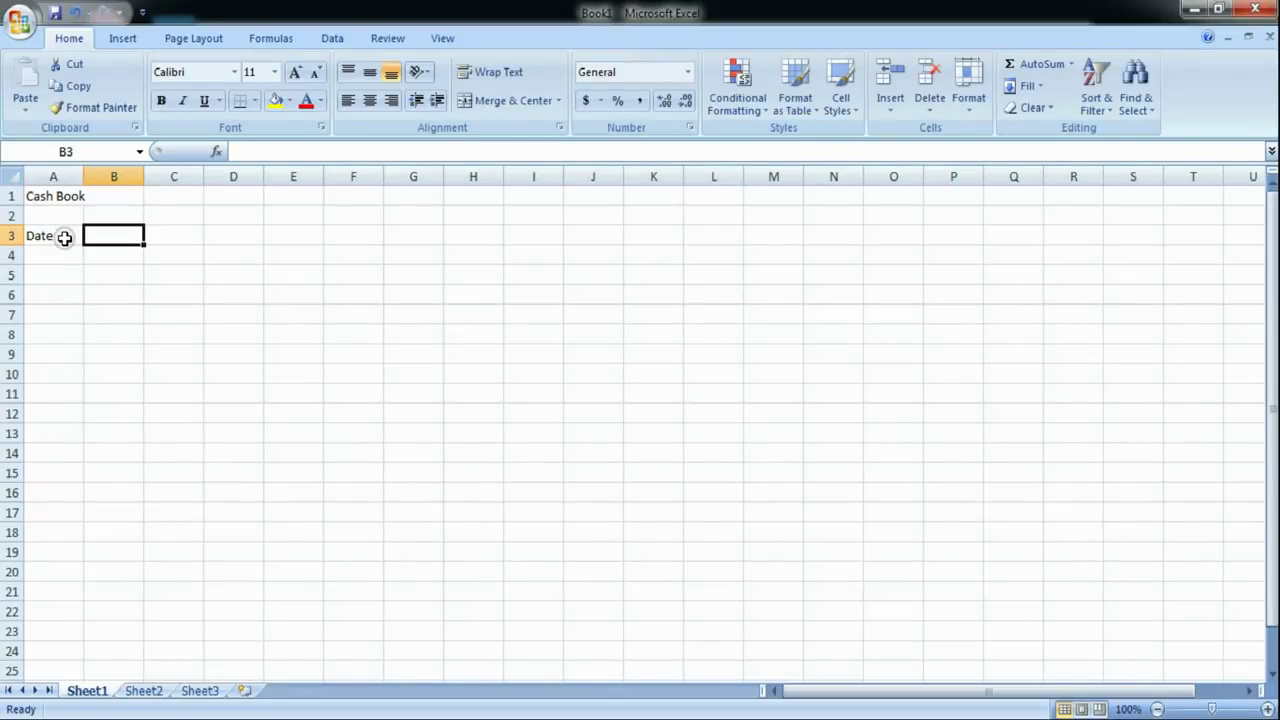
type("pro")
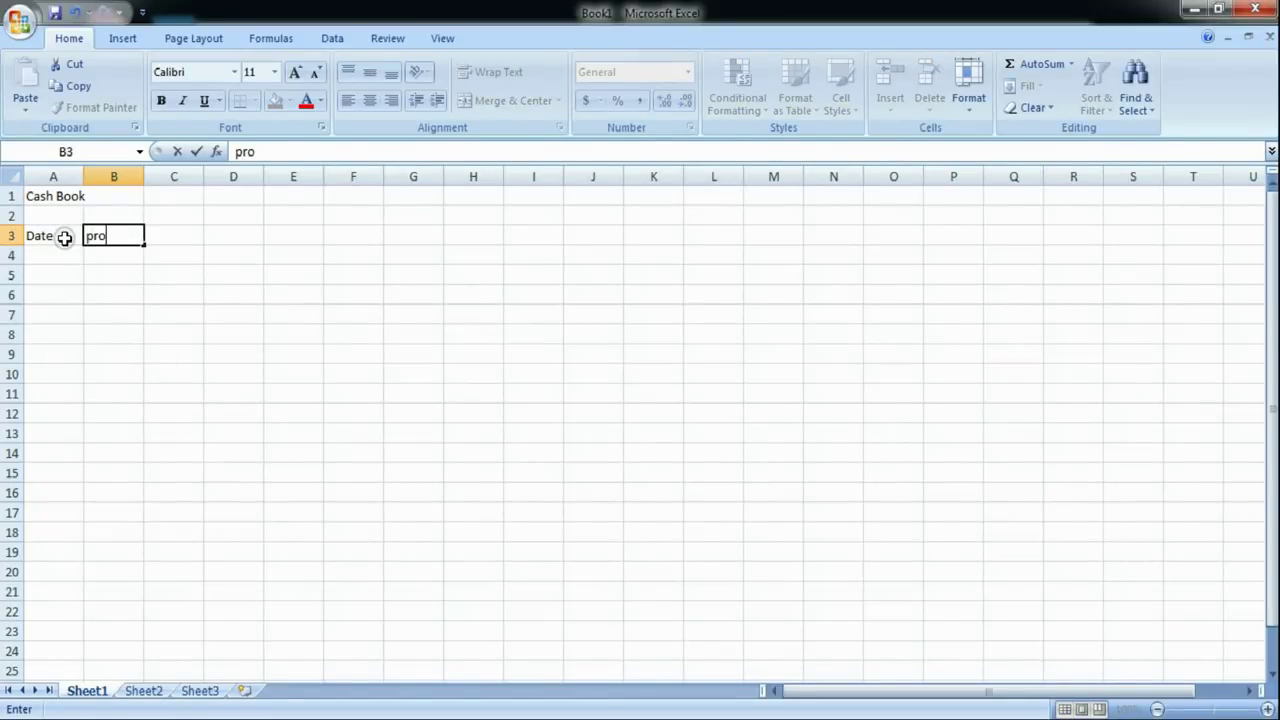
type("ducts")
key("Tab")
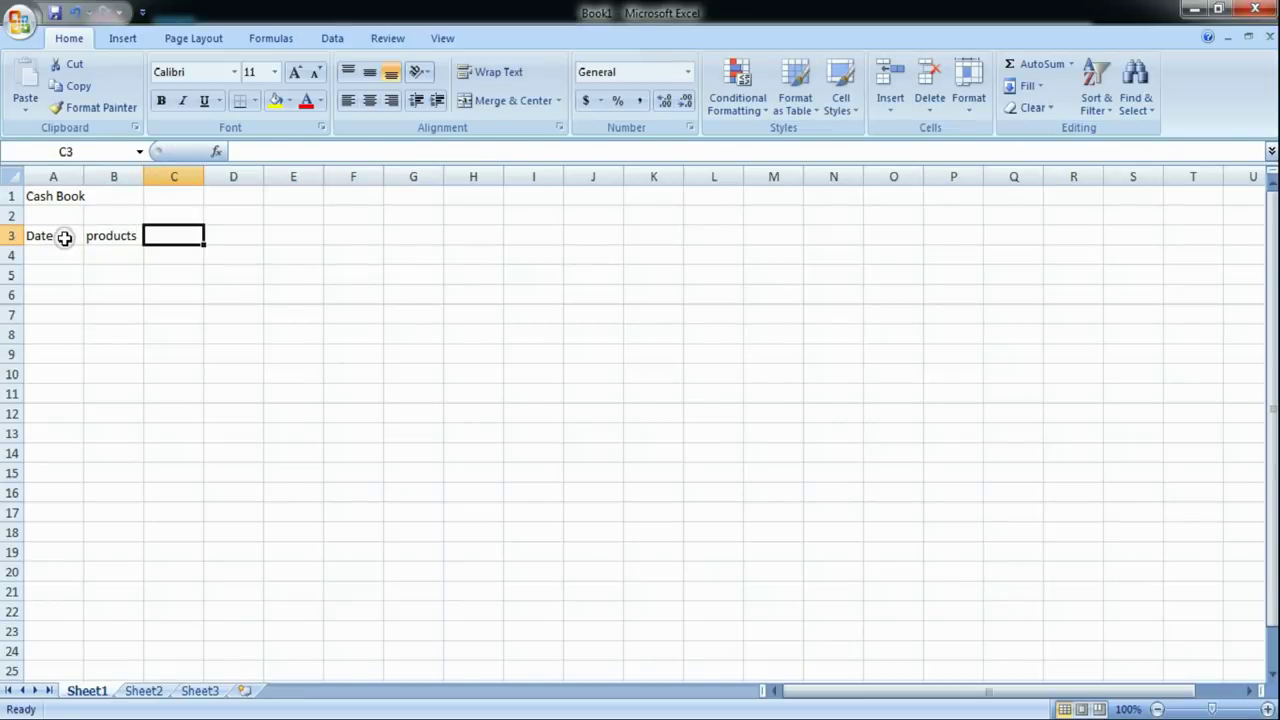
type("Income")
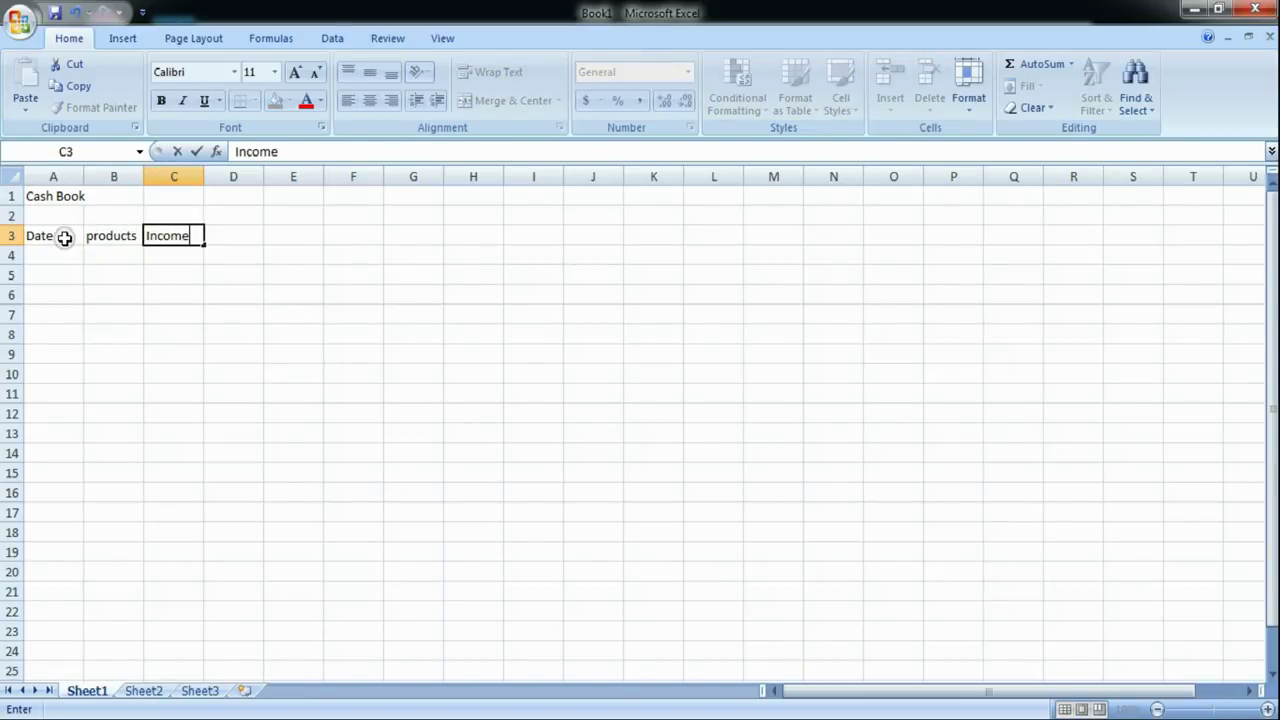
key("Tab")
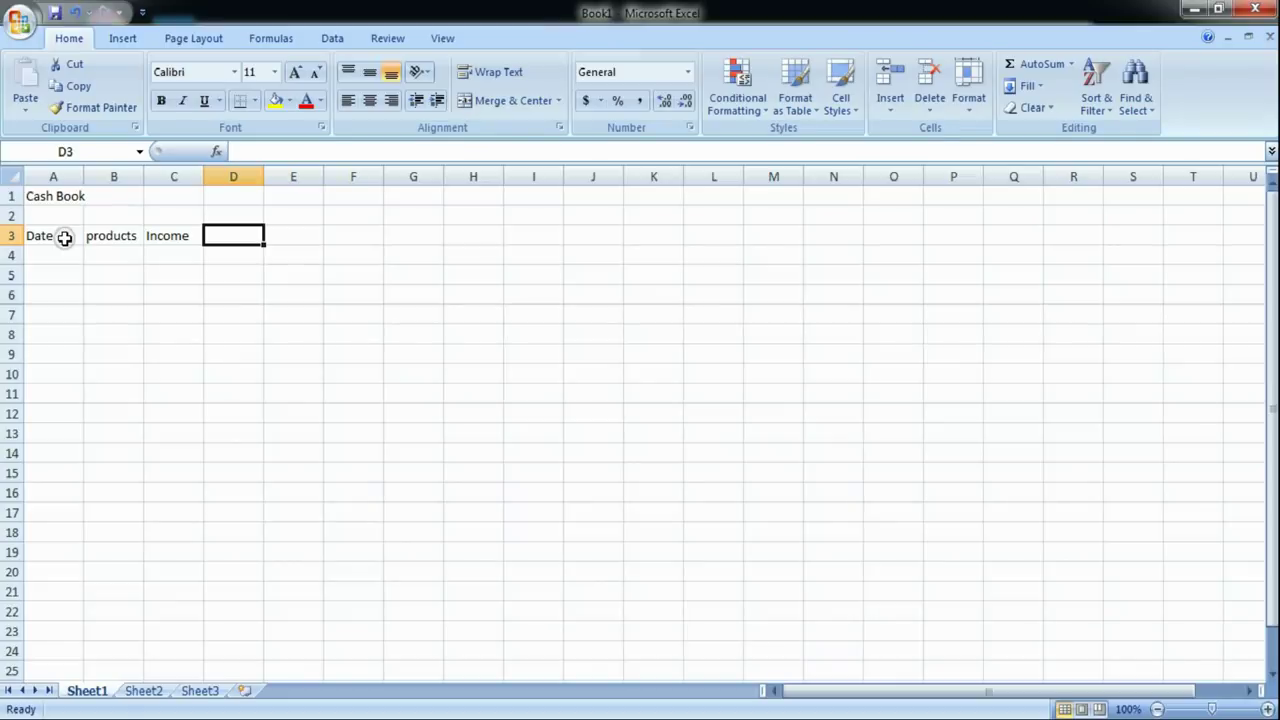
type("Expensis")
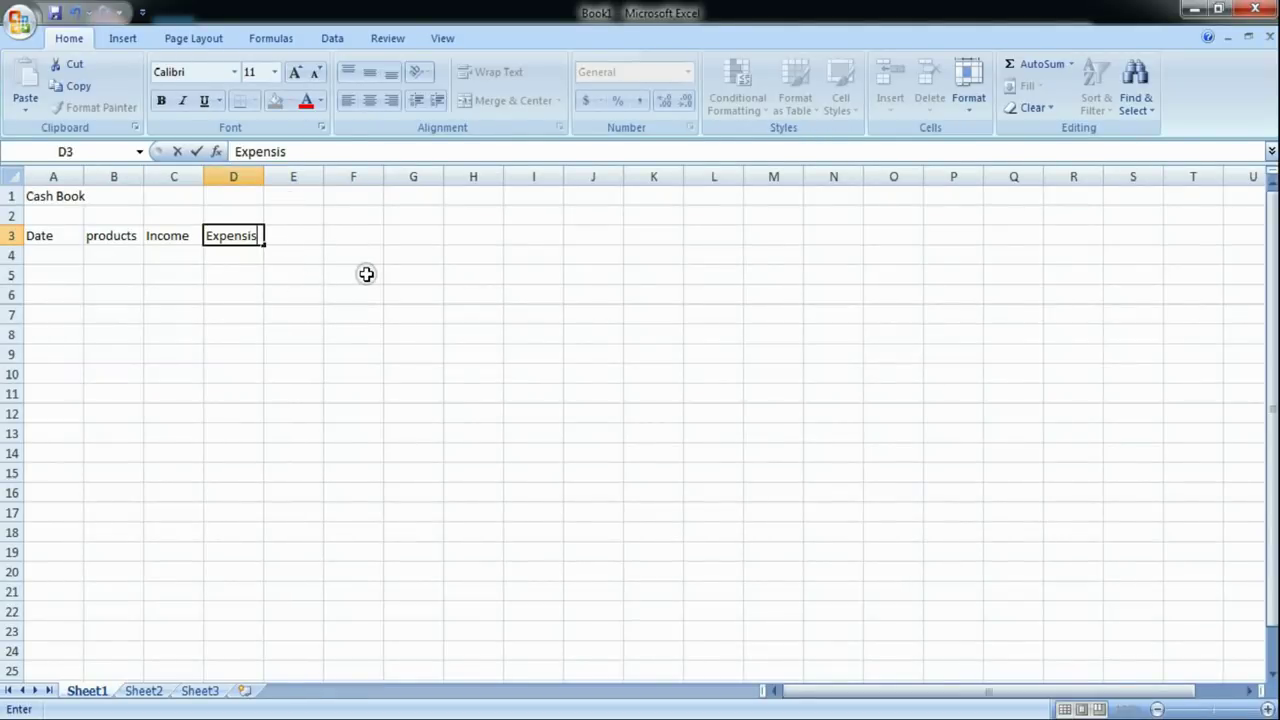
Add the Balance heading in cell G3.
left_click(416, 242)
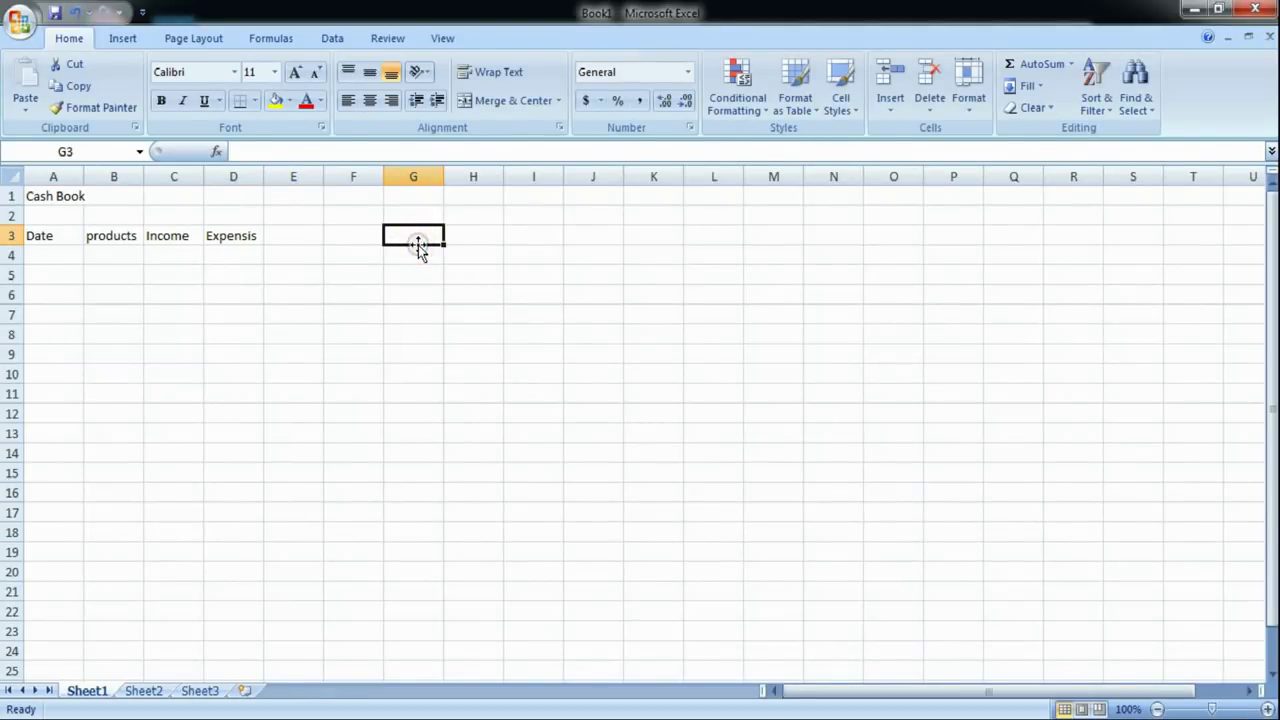
type("Bals")
key("BackSpace")
type("ance")
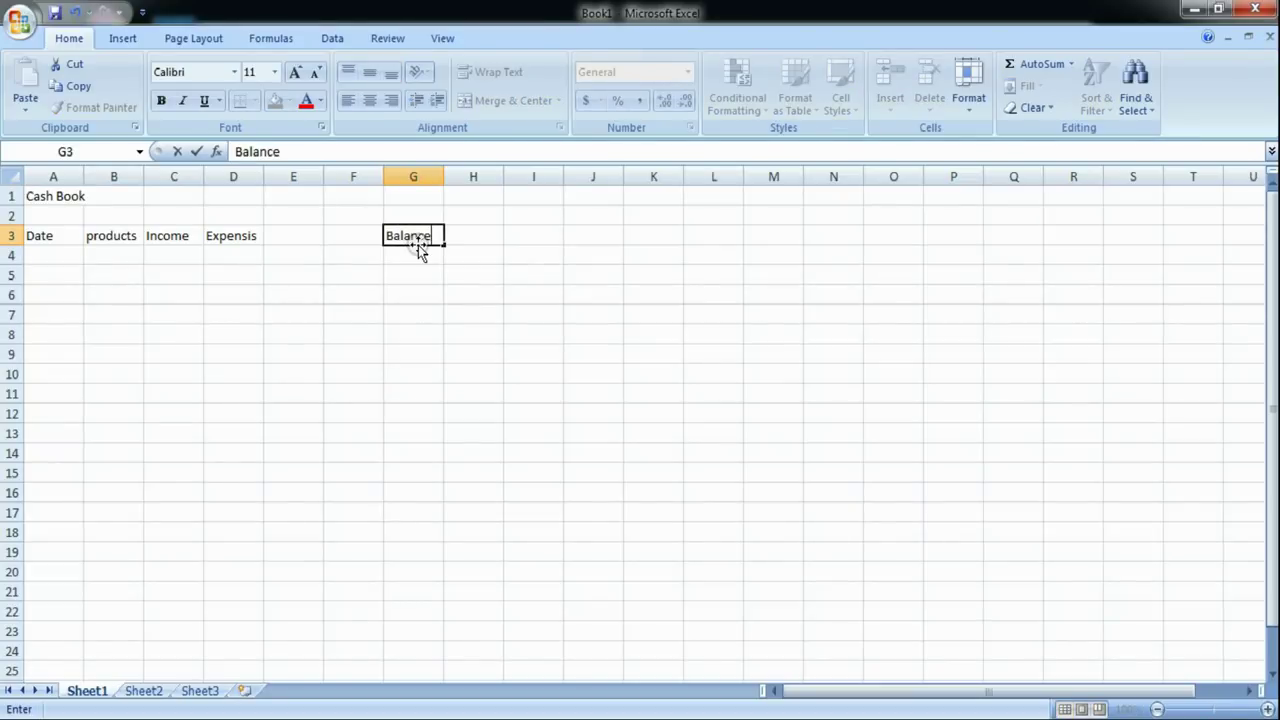
left_click(67, 254)
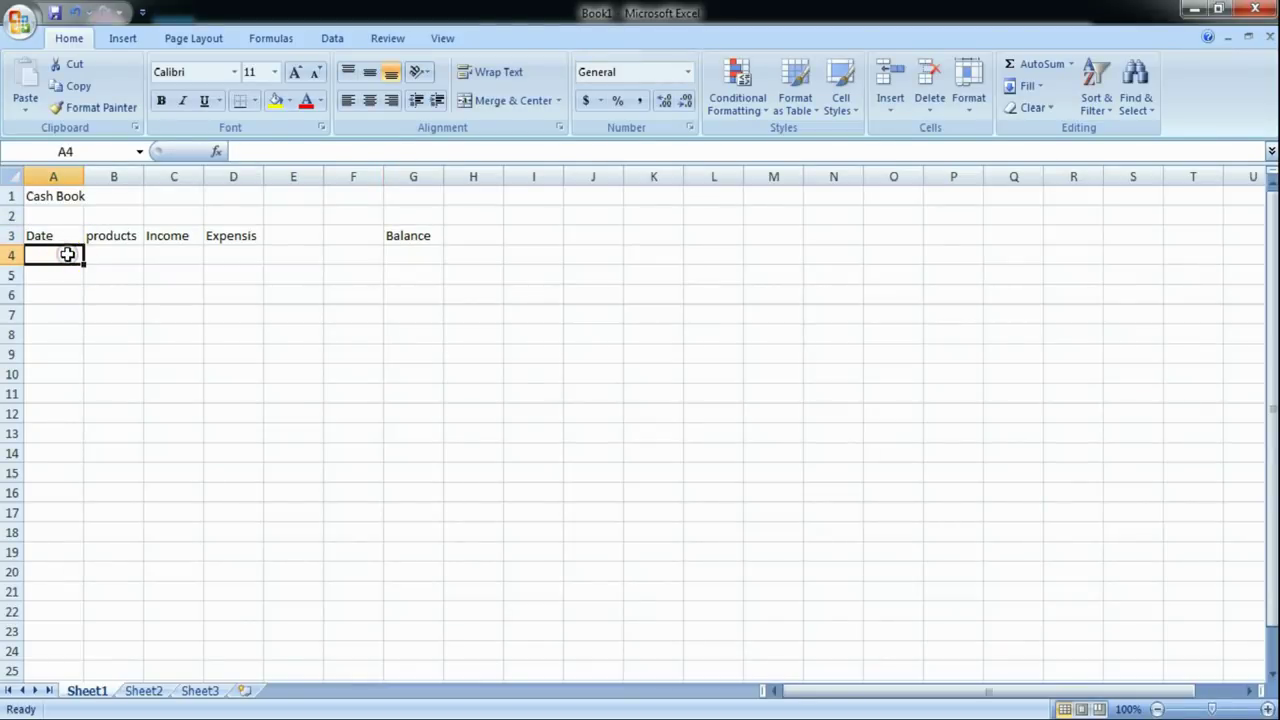
Enter 8 in A4, format it as Short Date, and correct it to 4/8/2016.
type("8")
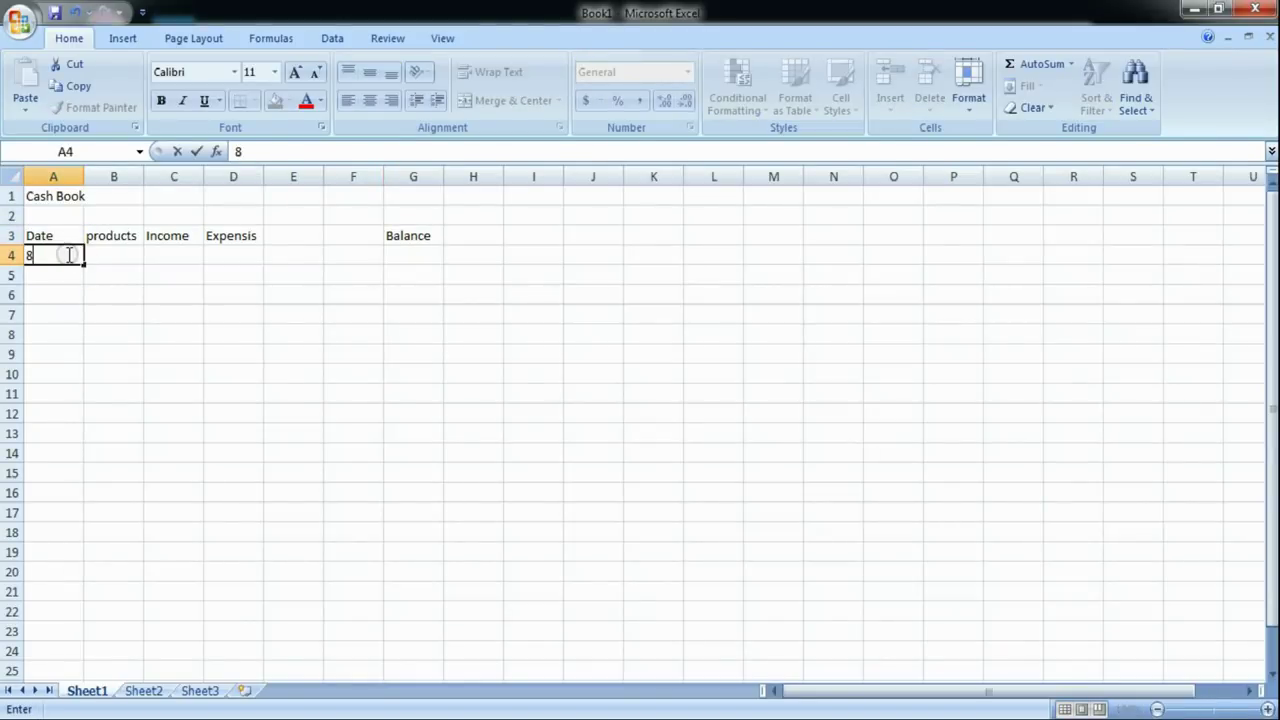
left_click(117, 255)
left_click(70, 256)
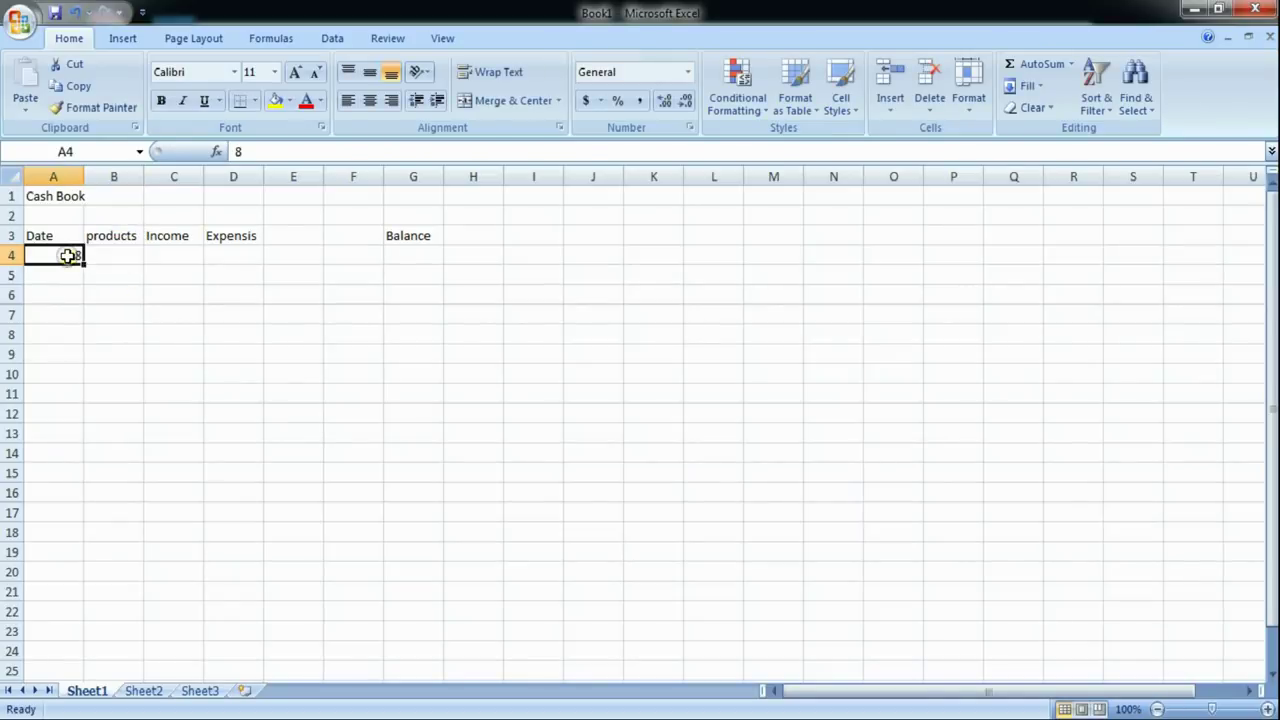
left_click(688, 74)
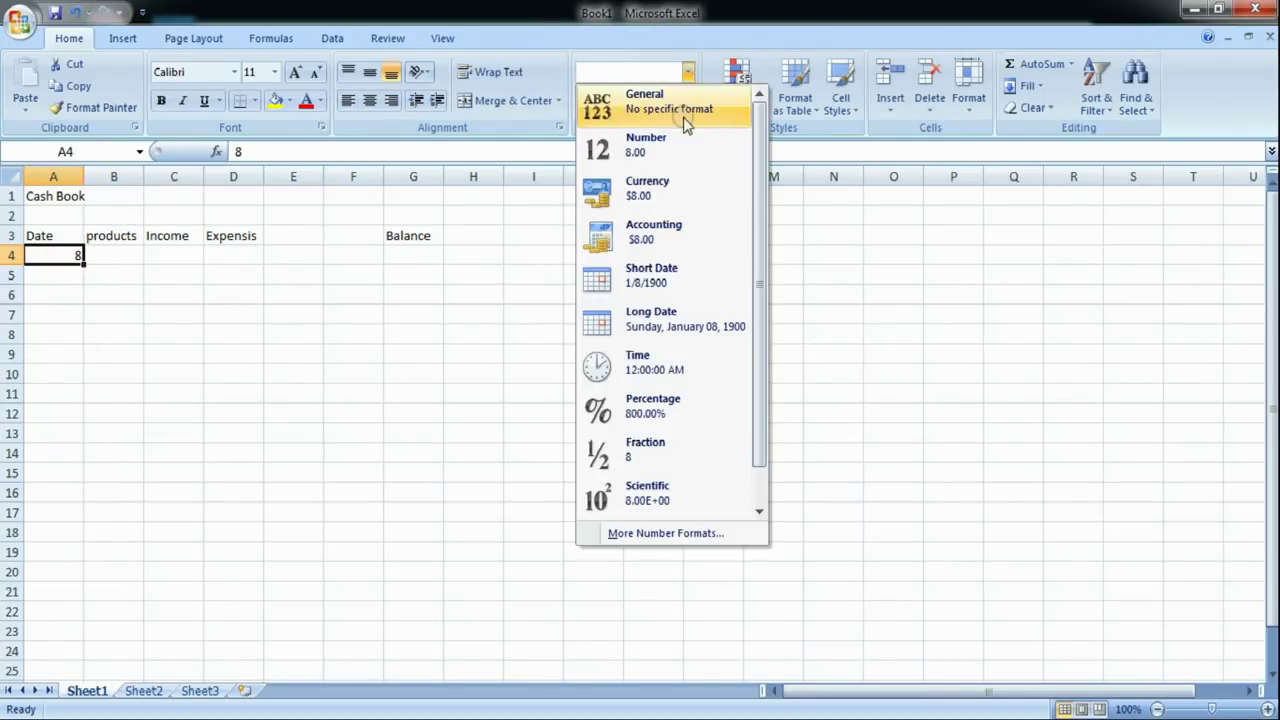
left_click(652, 278)
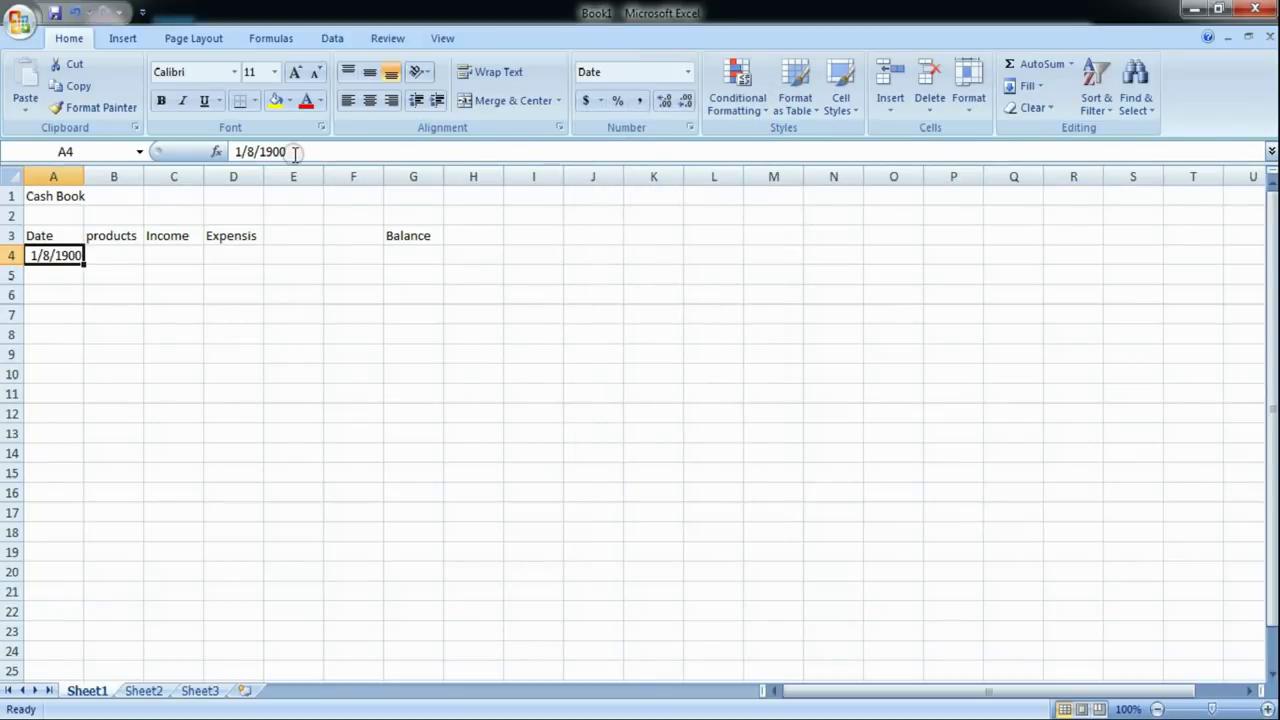
left_click_drag(287, 151, 262, 151)
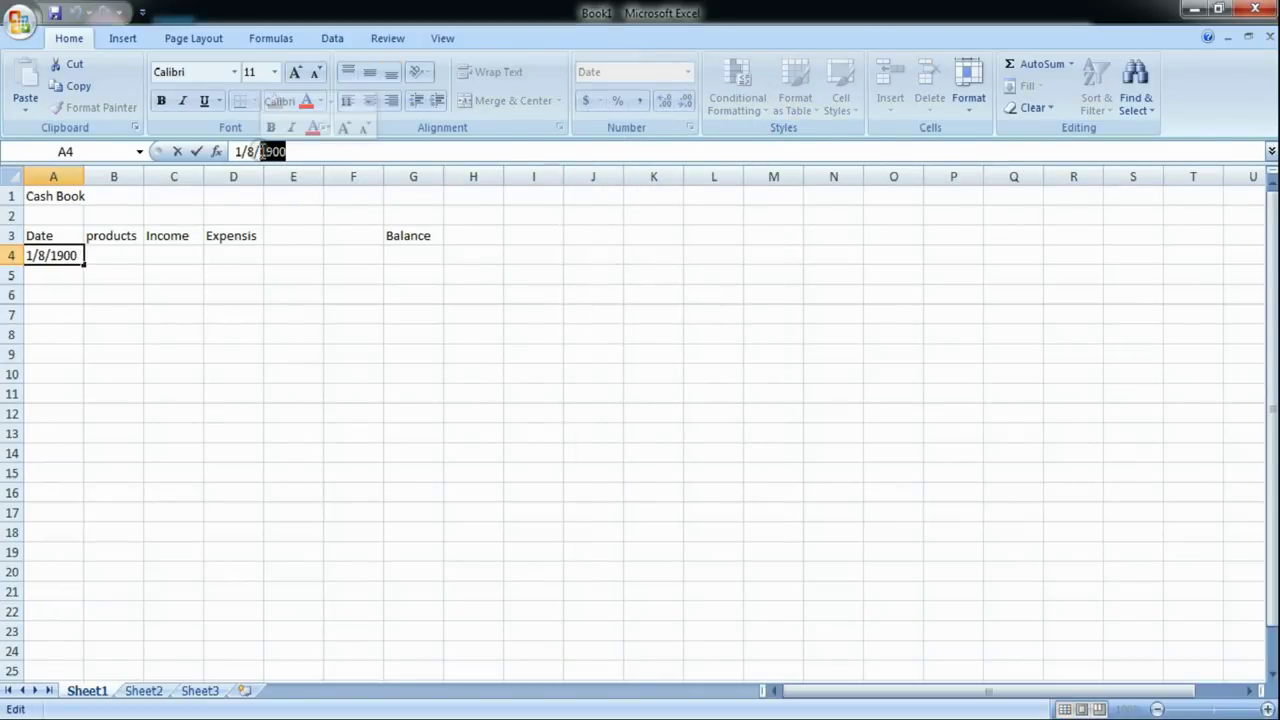
type("2016")
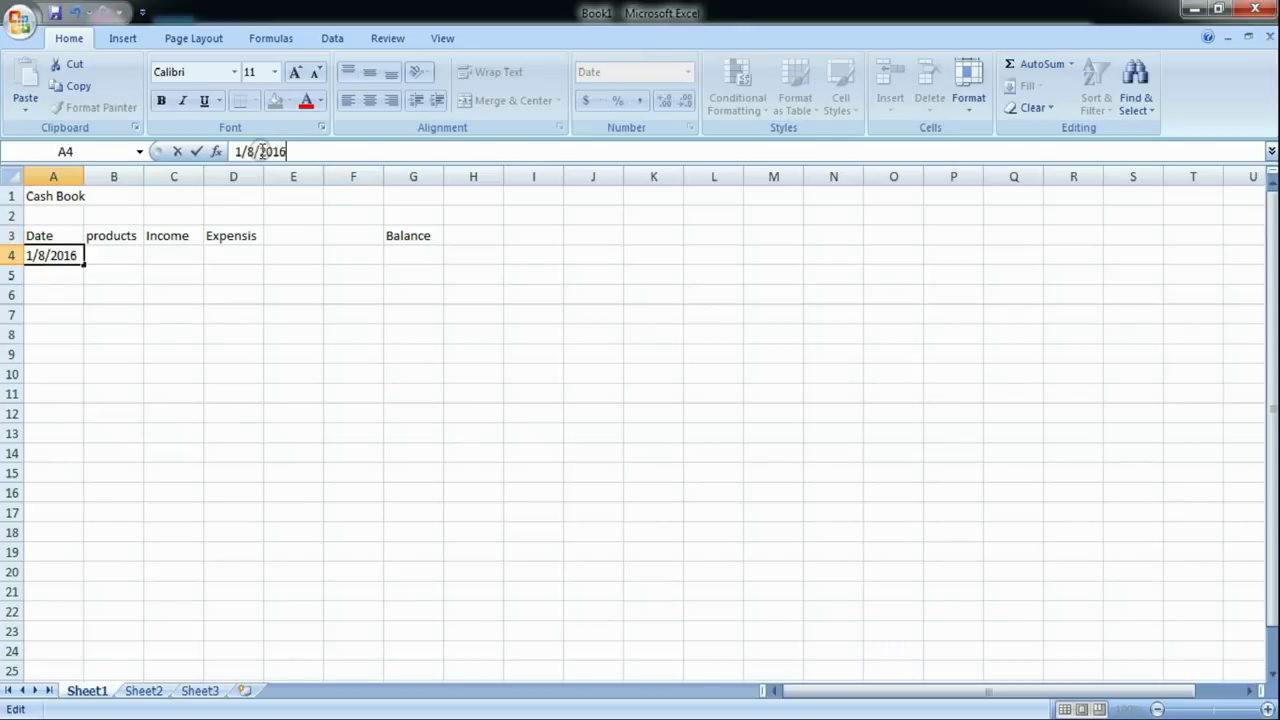
left_click_drag(242, 151, 231, 152)
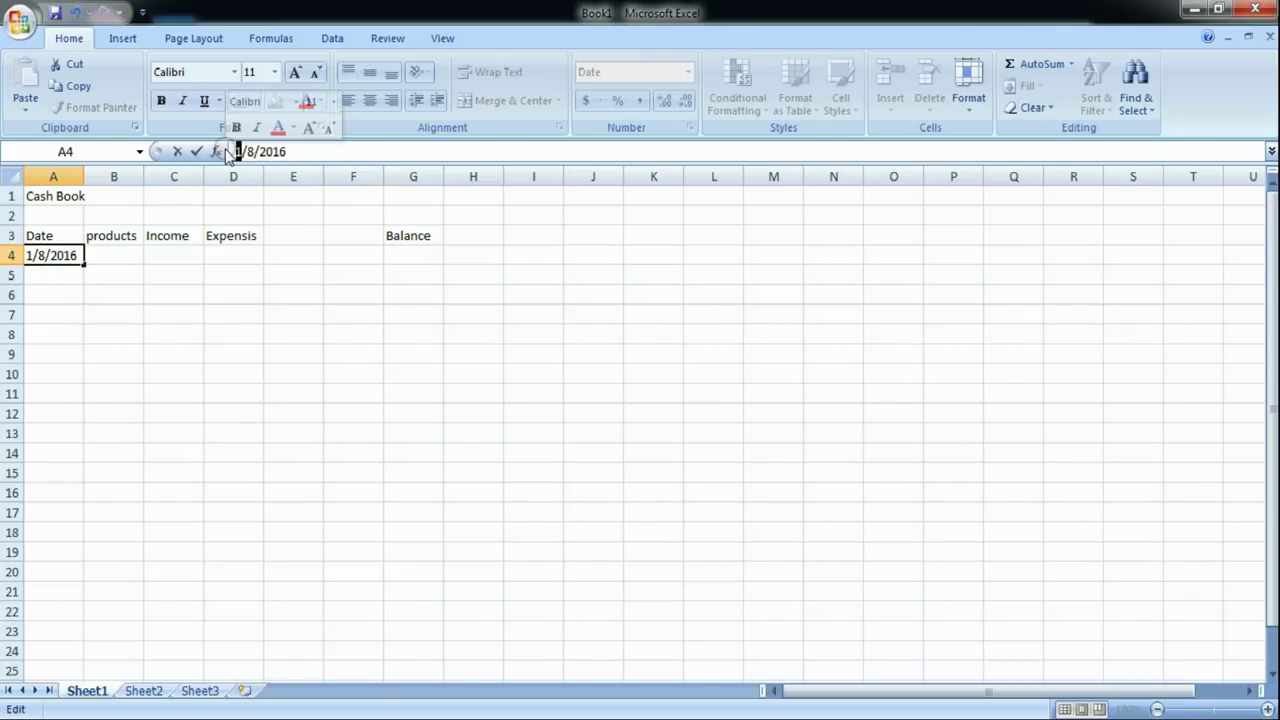
type("4")
left_click(119, 255)
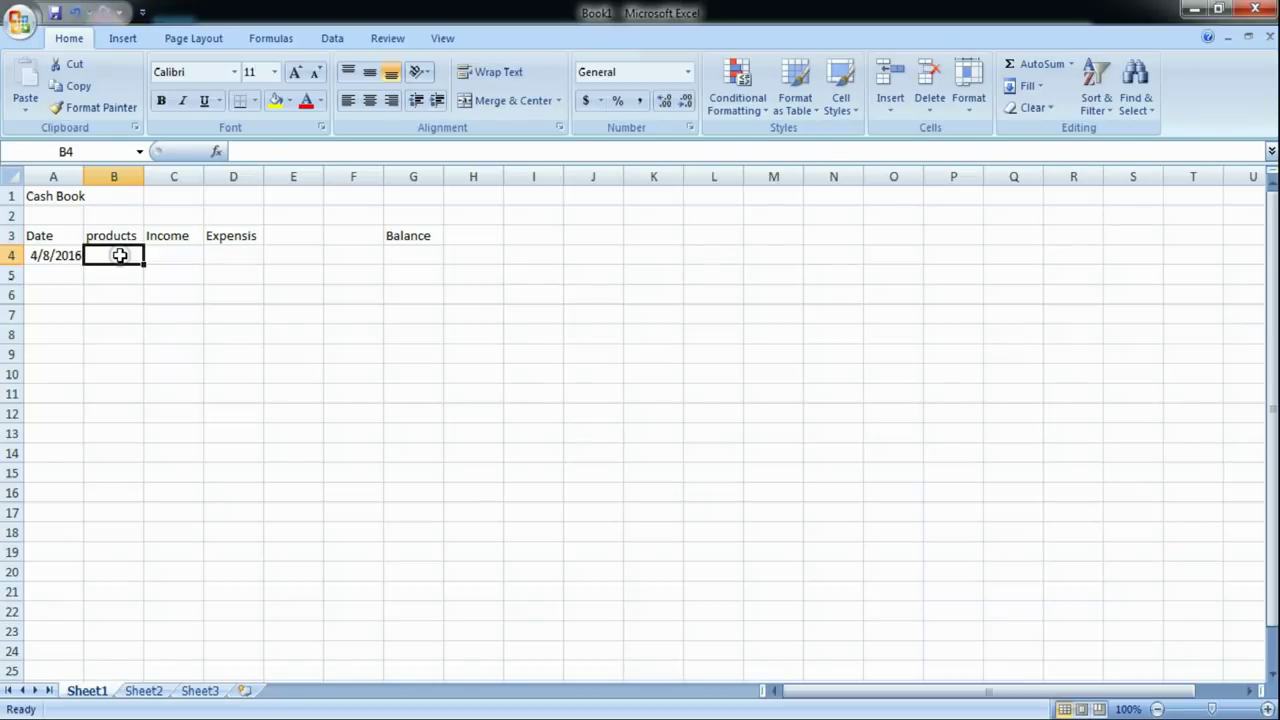
Enter the opening balance 50000 in cell G4.
left_click(409, 252)
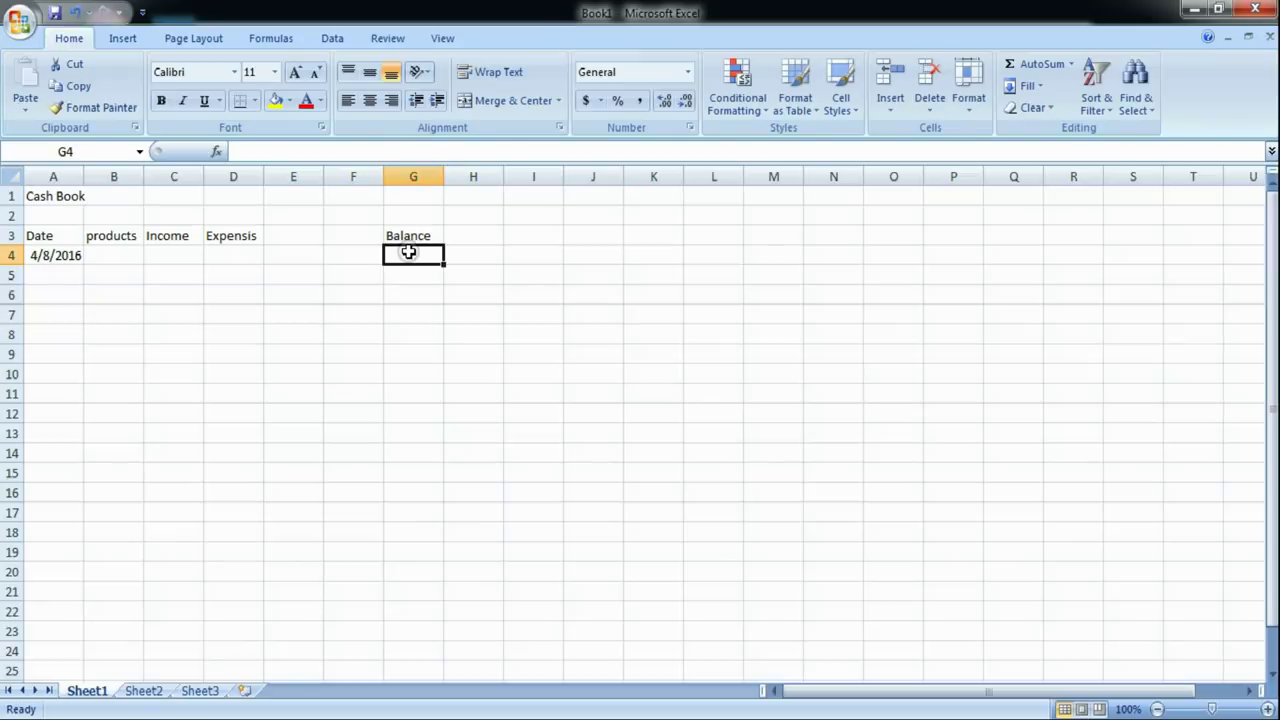
type("50000")
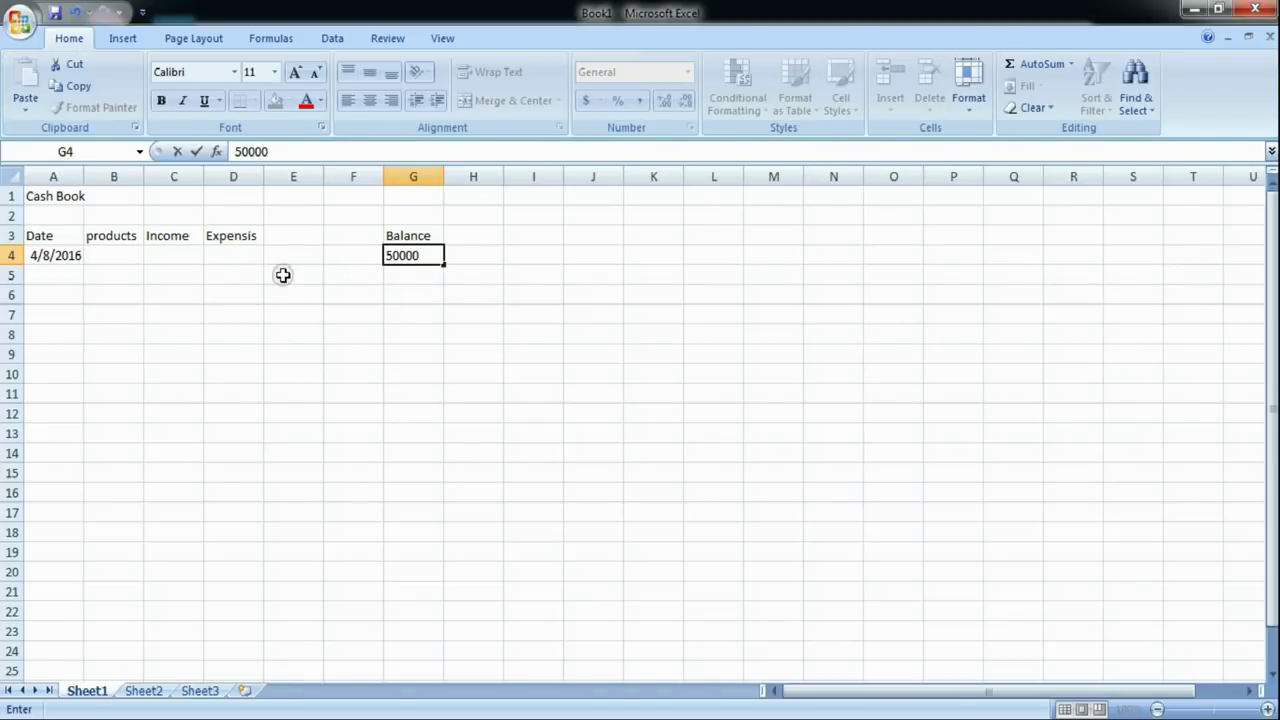
left_click(118, 255)
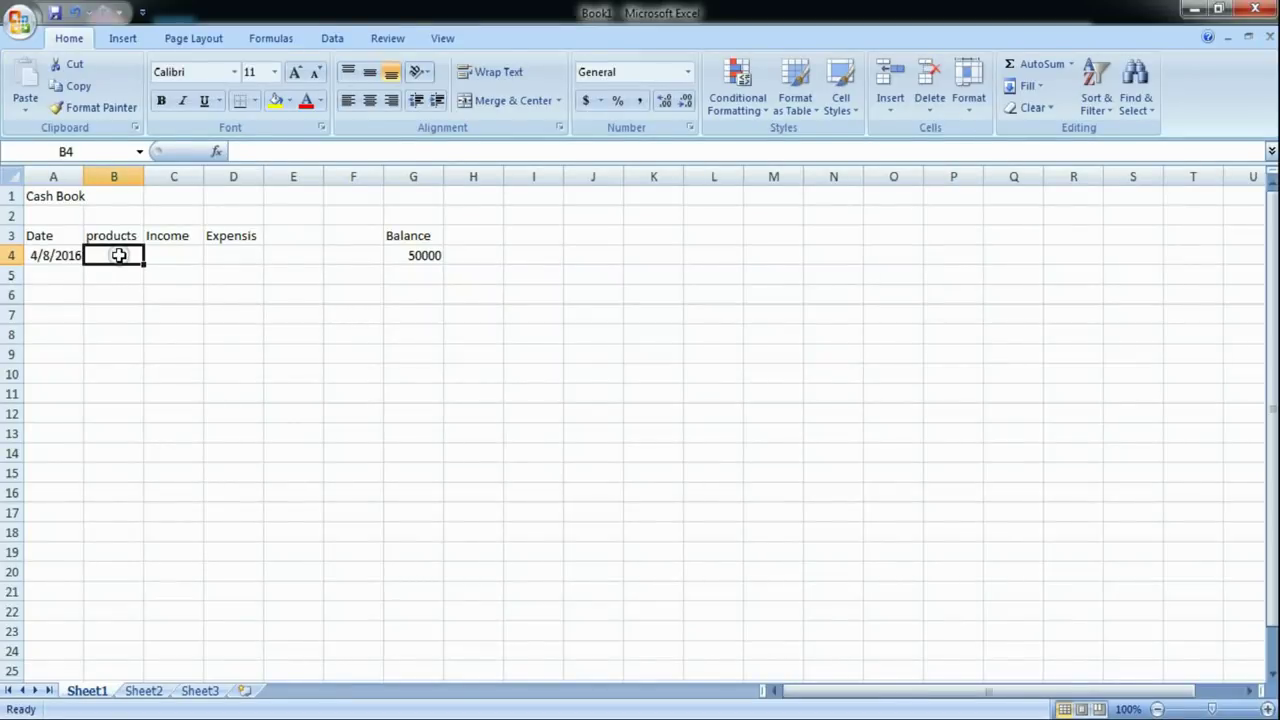
Enter Books sold in B4 and widen column B so it fits.
type("Books s")
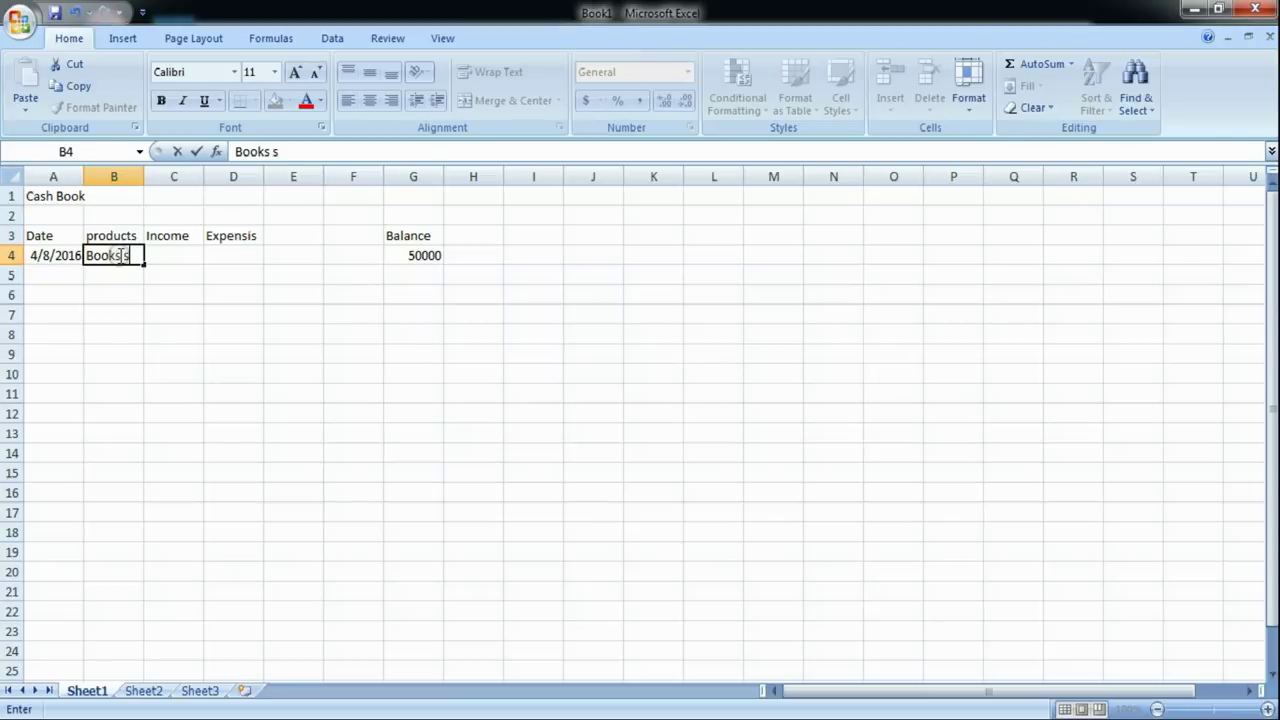
type("old")
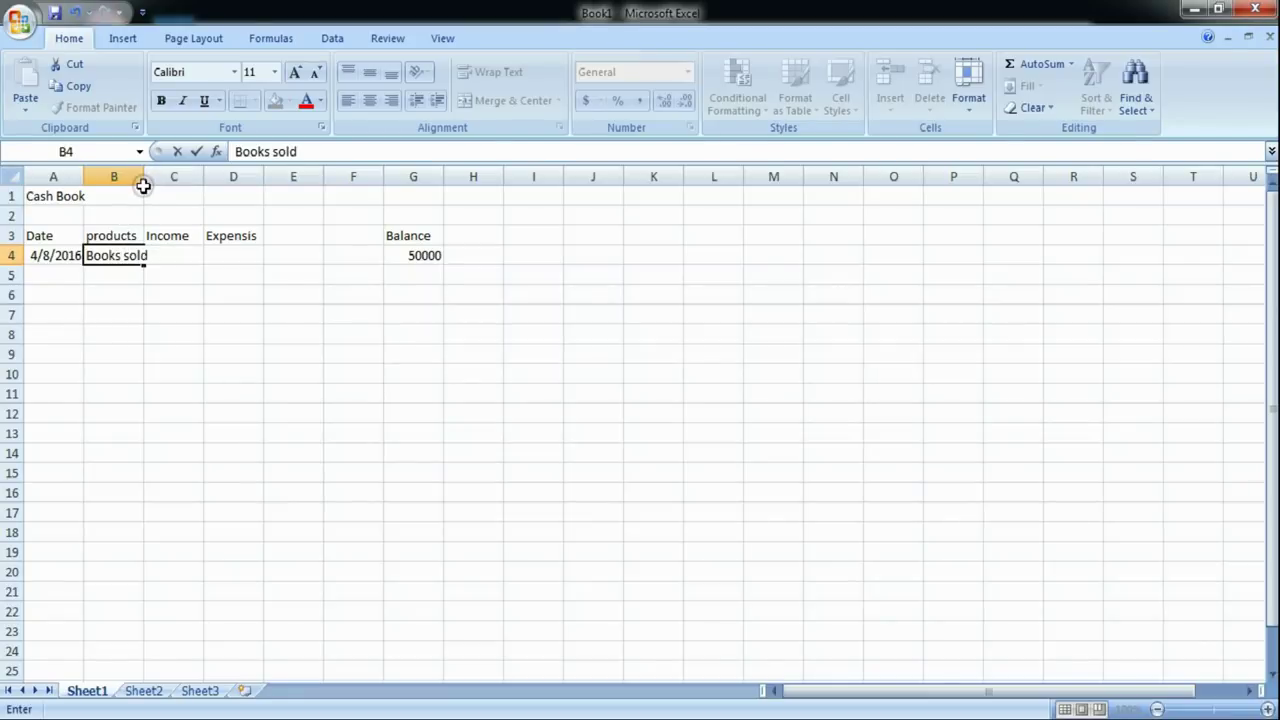
left_click(157, 277)
left_click(124, 258)
left_click_drag(143, 176, 145, 176)
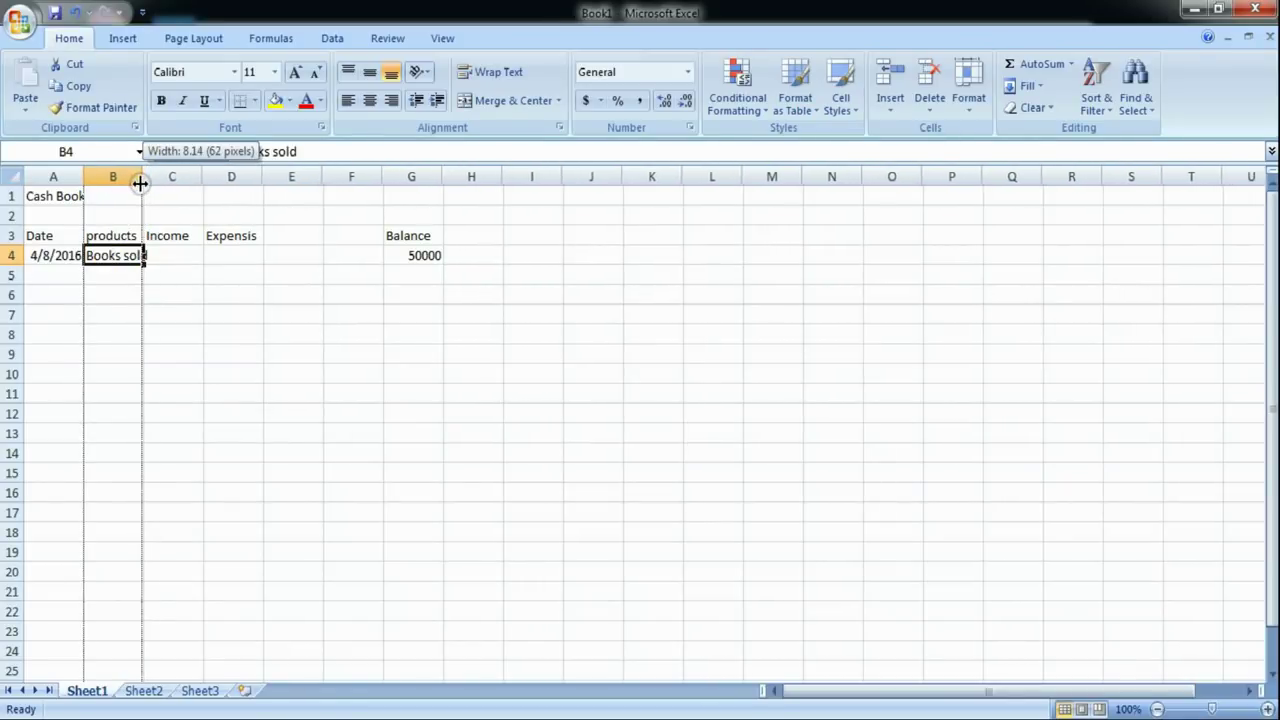
left_click_drag(145, 176, 161, 190)
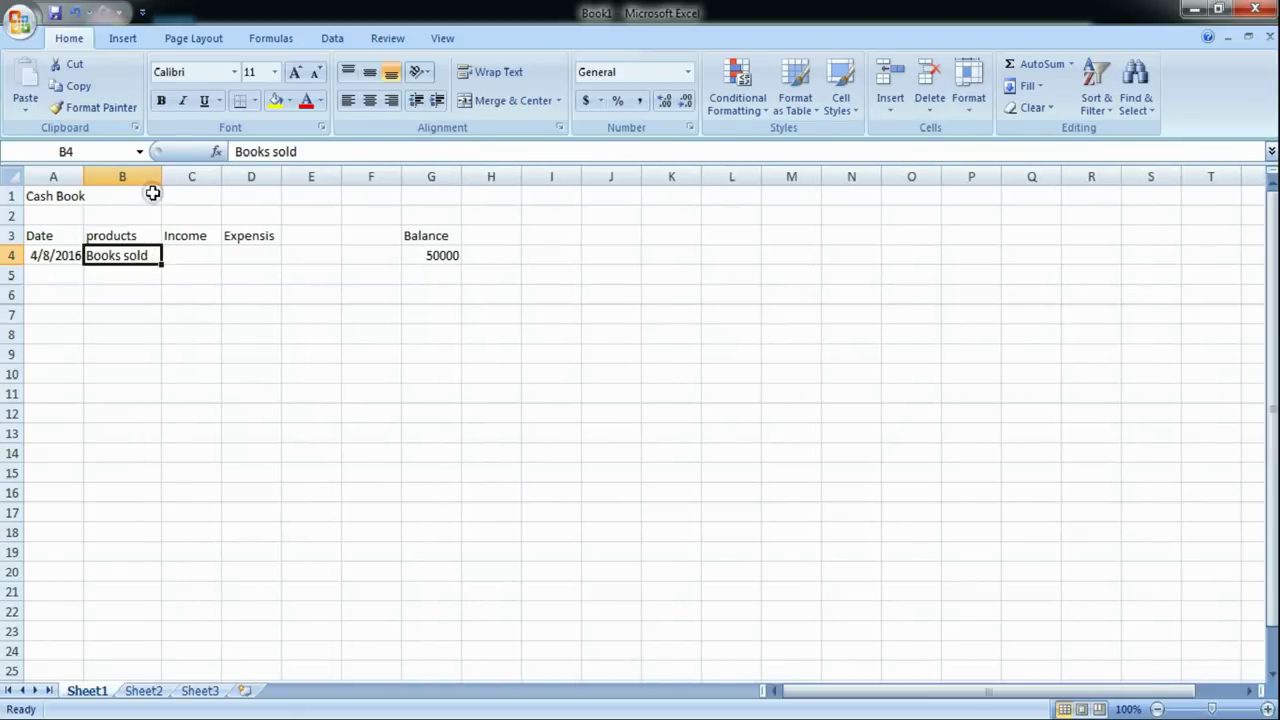
left_click(101, 274)
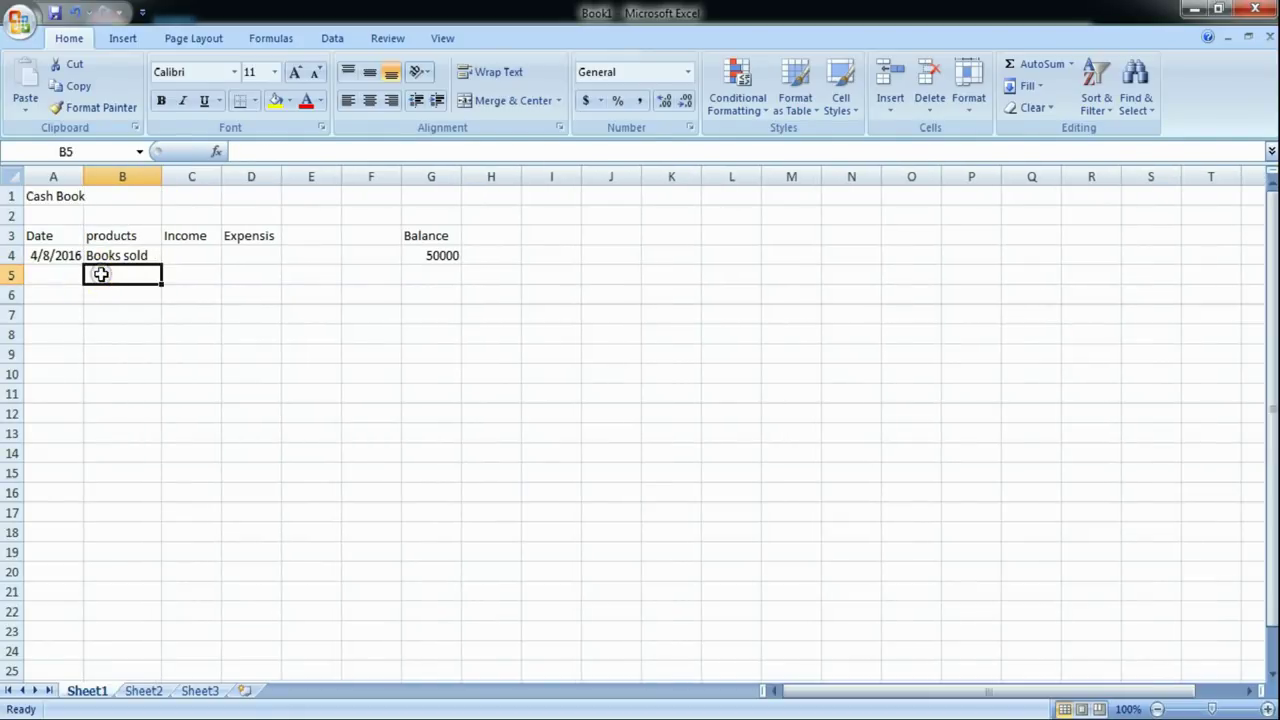
List copies sold, Naswar sold, pens sold and paper sold in B5:B8.
type("copies sold")
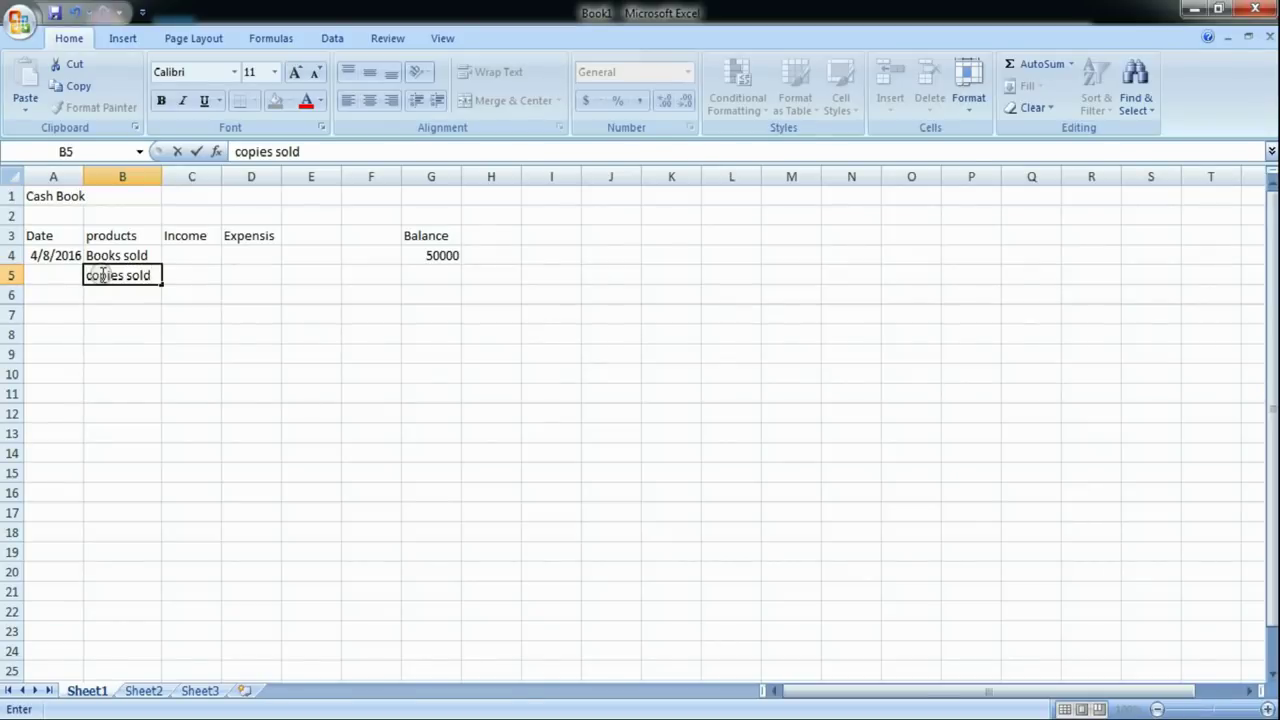
key("Return")
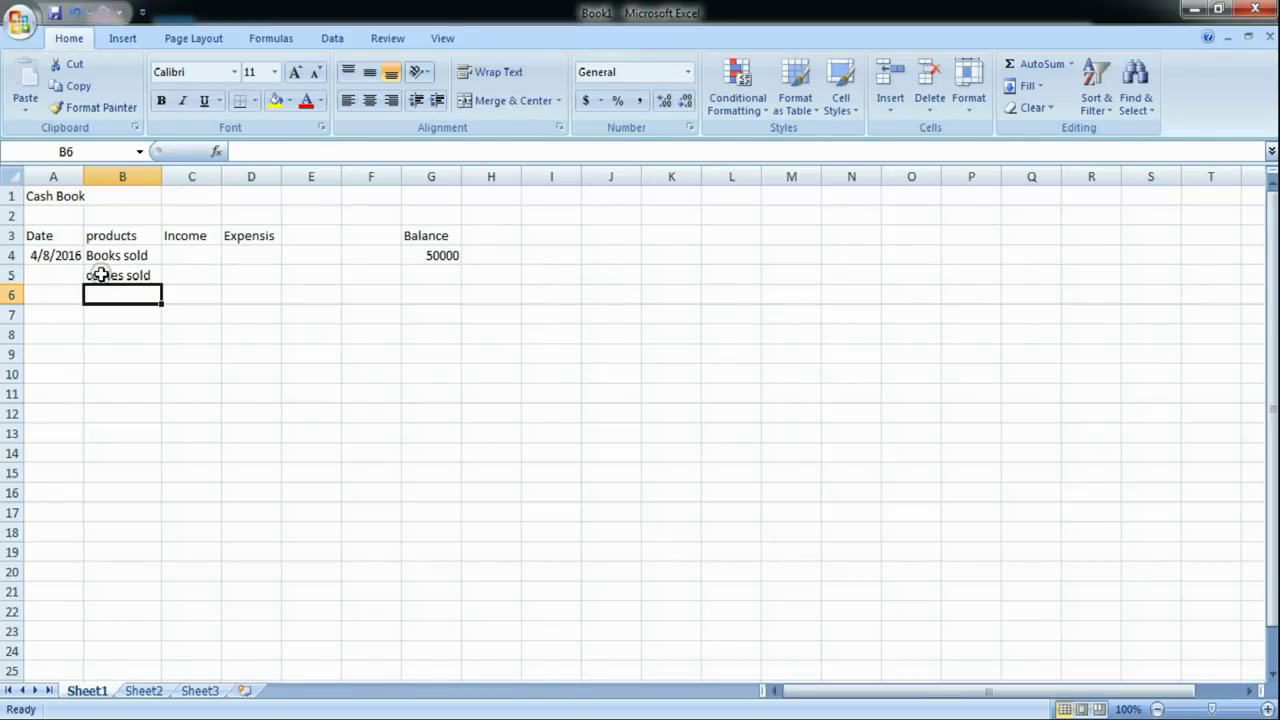
type("Naswar sold")
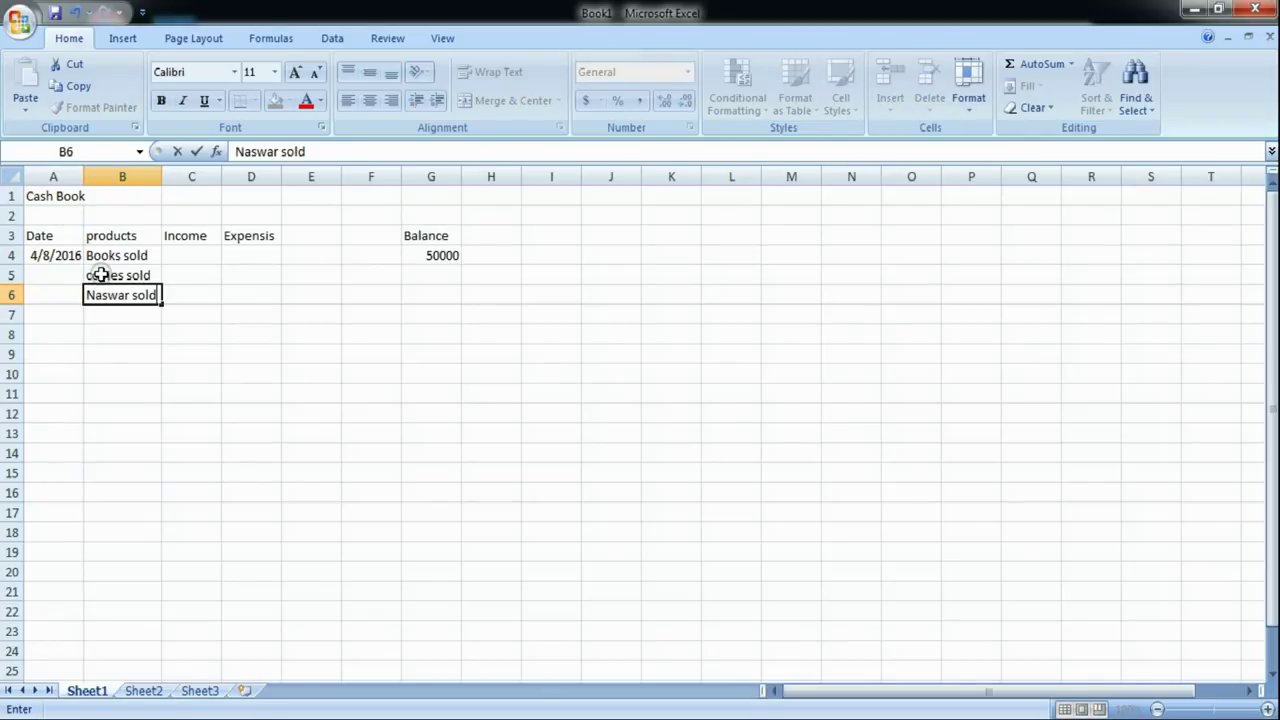
left_click(114, 314)
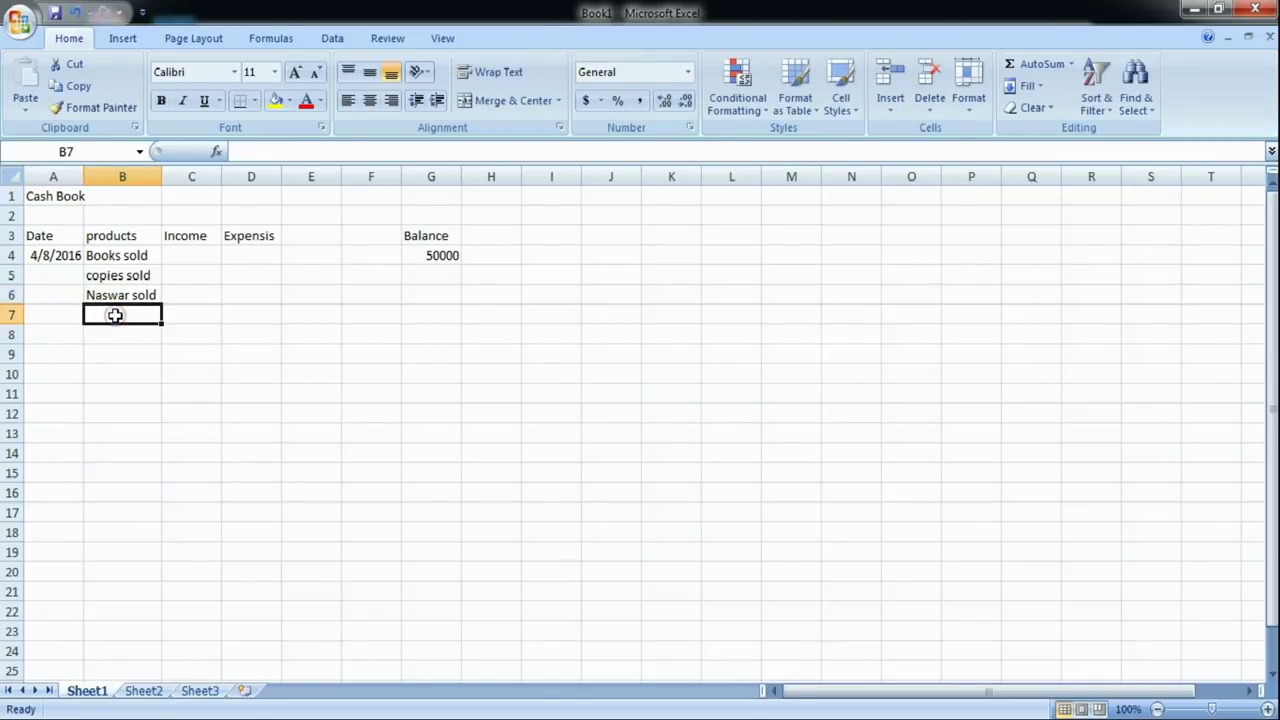
type("pens sold")
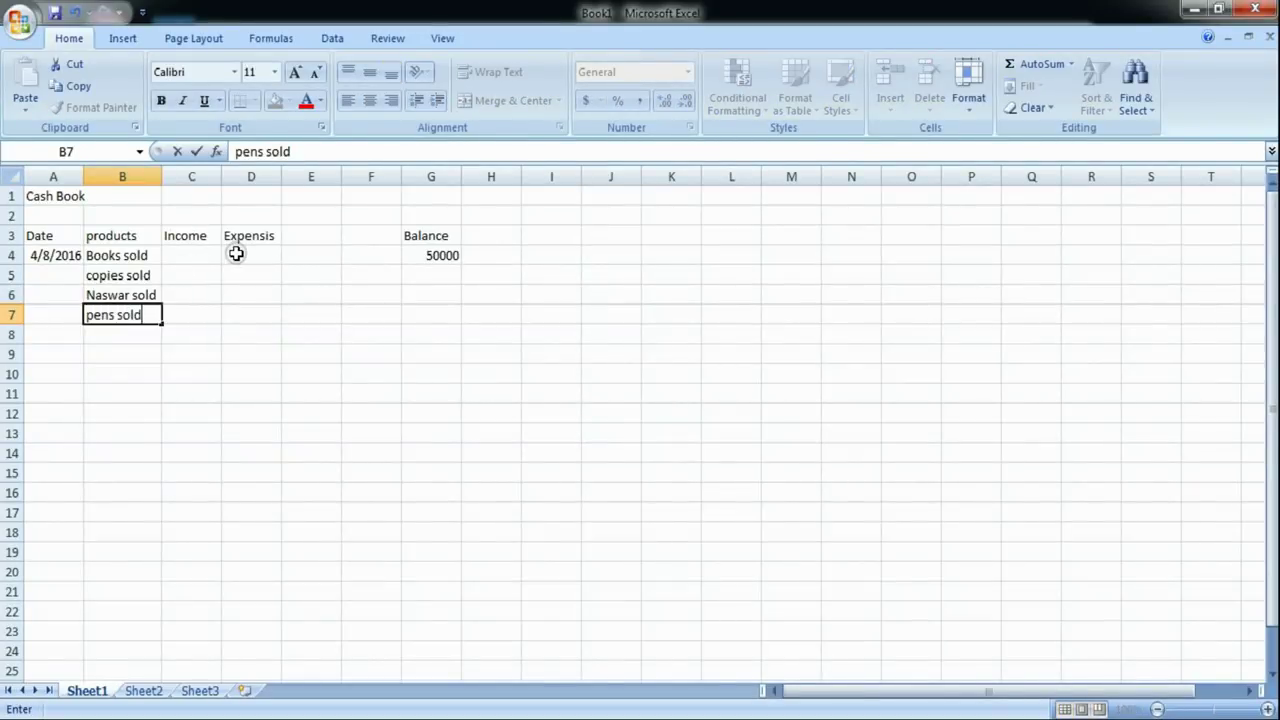
left_click(236, 254)
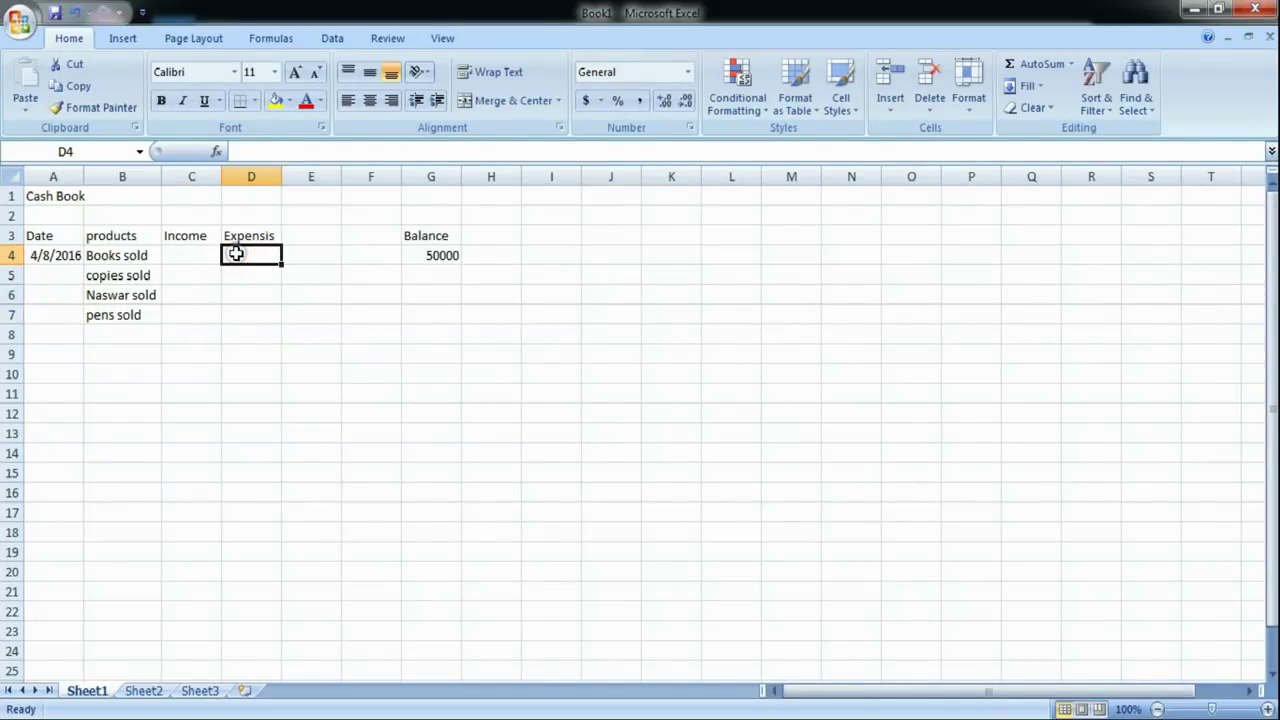
left_click(114, 333)
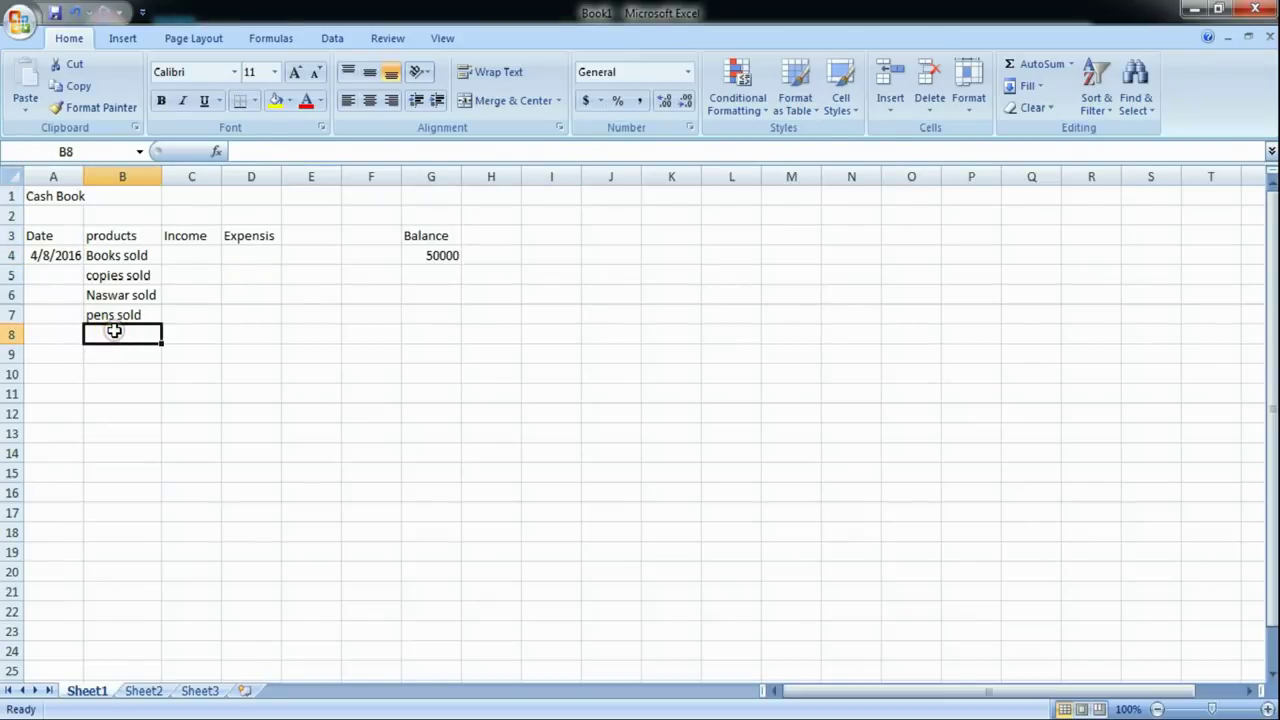
type("p")
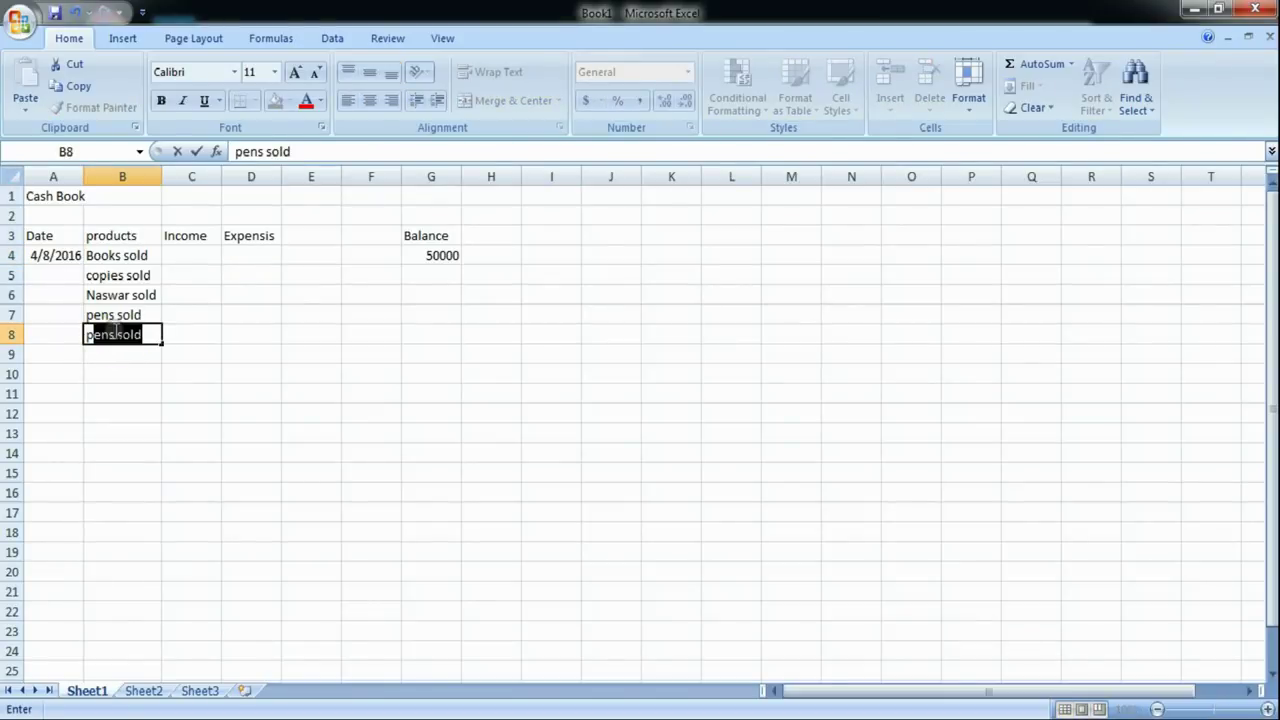
type("aper sold")
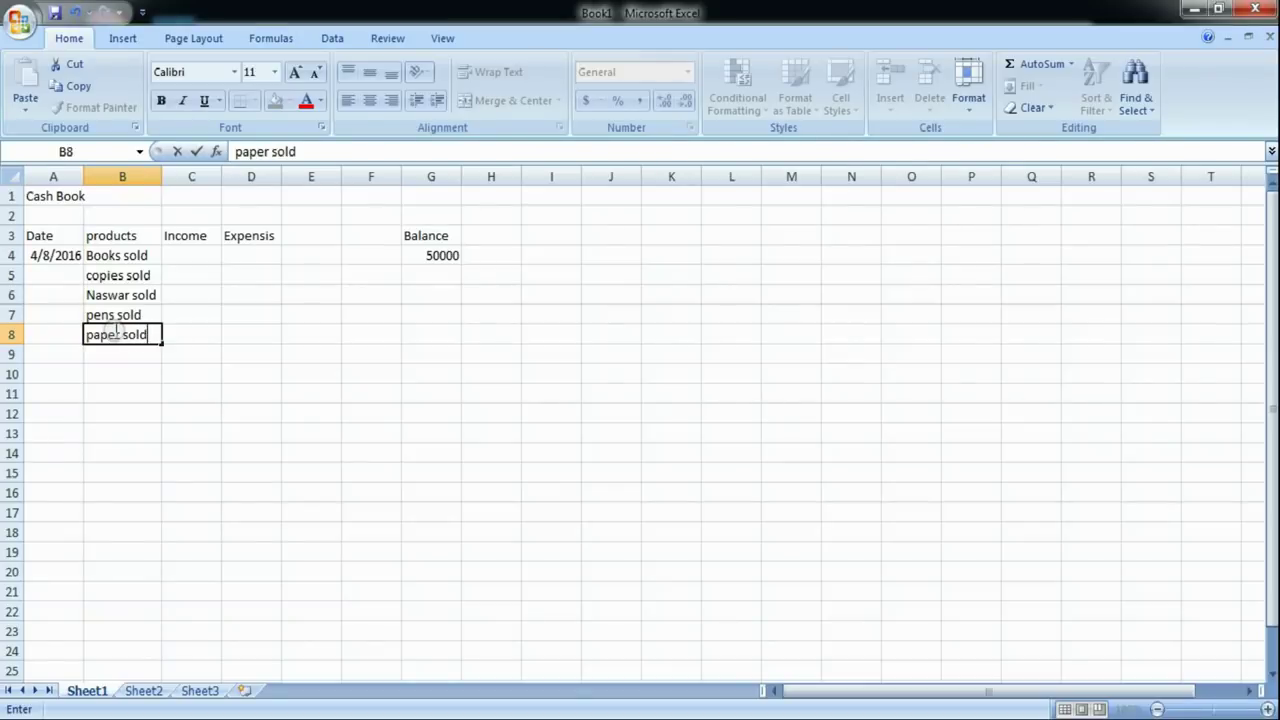
left_click(234, 258)
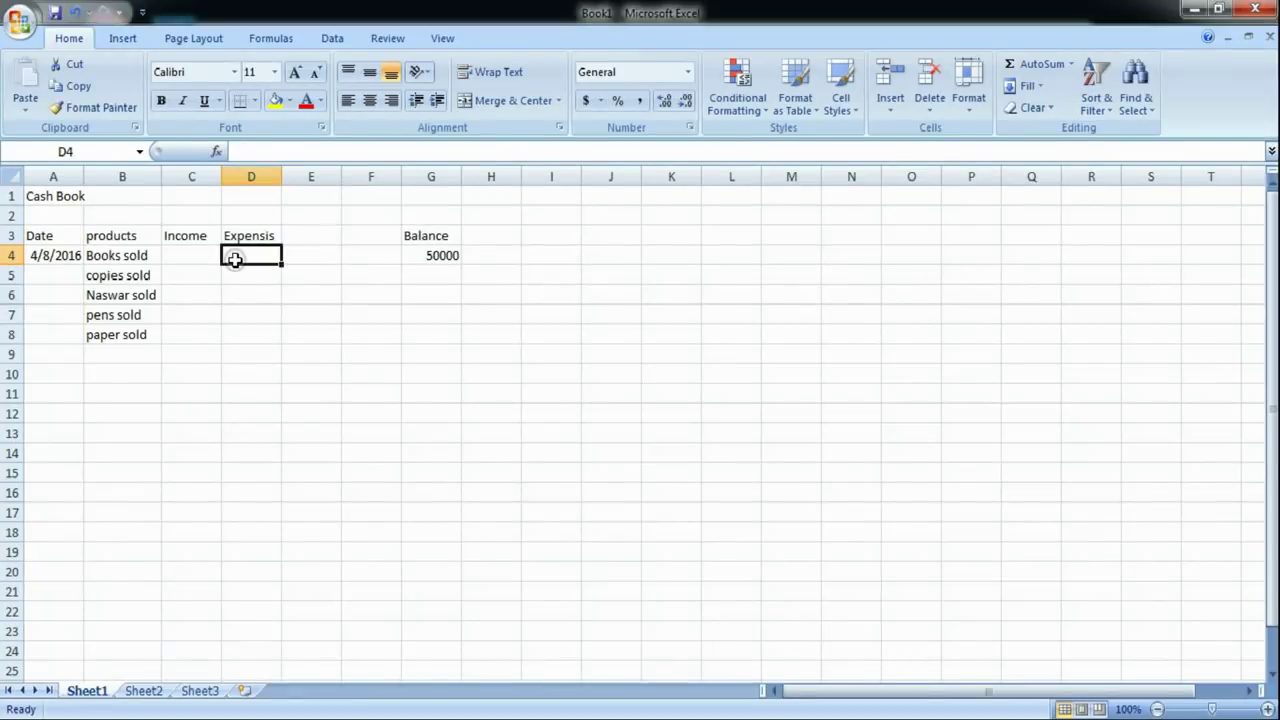
Enter expense 2000 in D4 and incomes 600, 800, 550, 440, 600 in C4:C8.
type("2000")
left_click(175, 259)
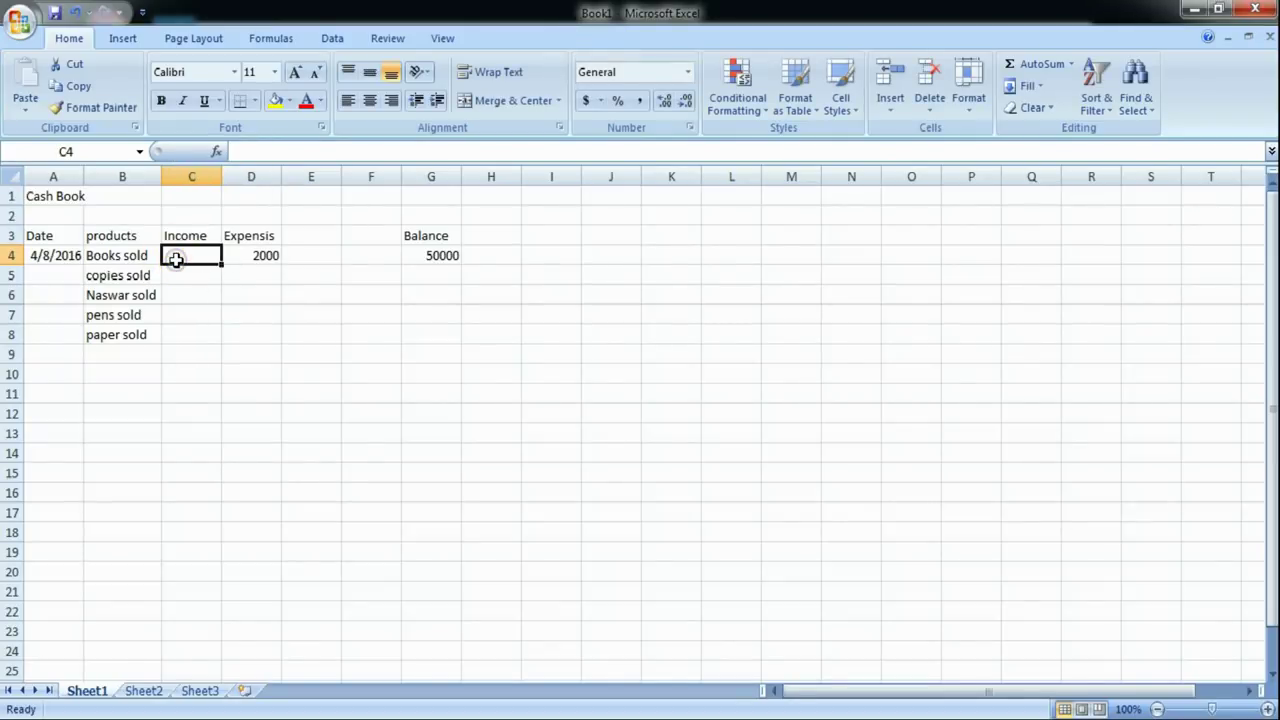
type("600")
key("Return")
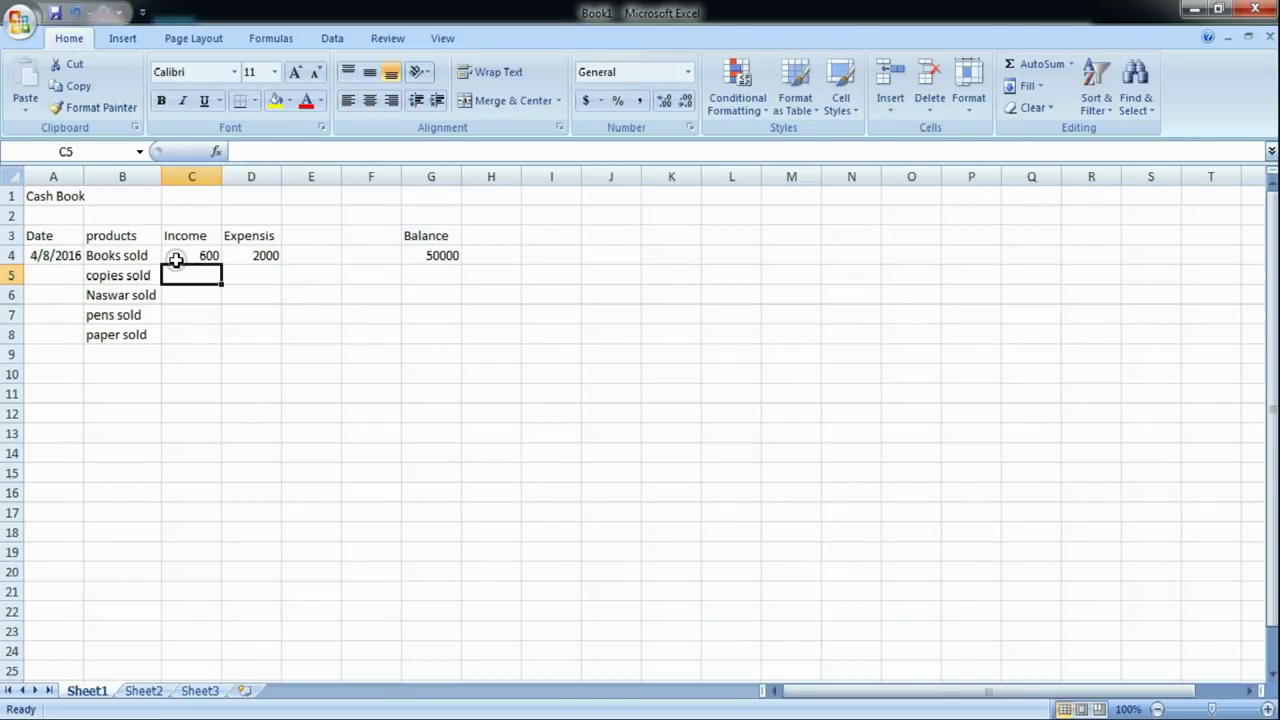
type("800")
key("Return")
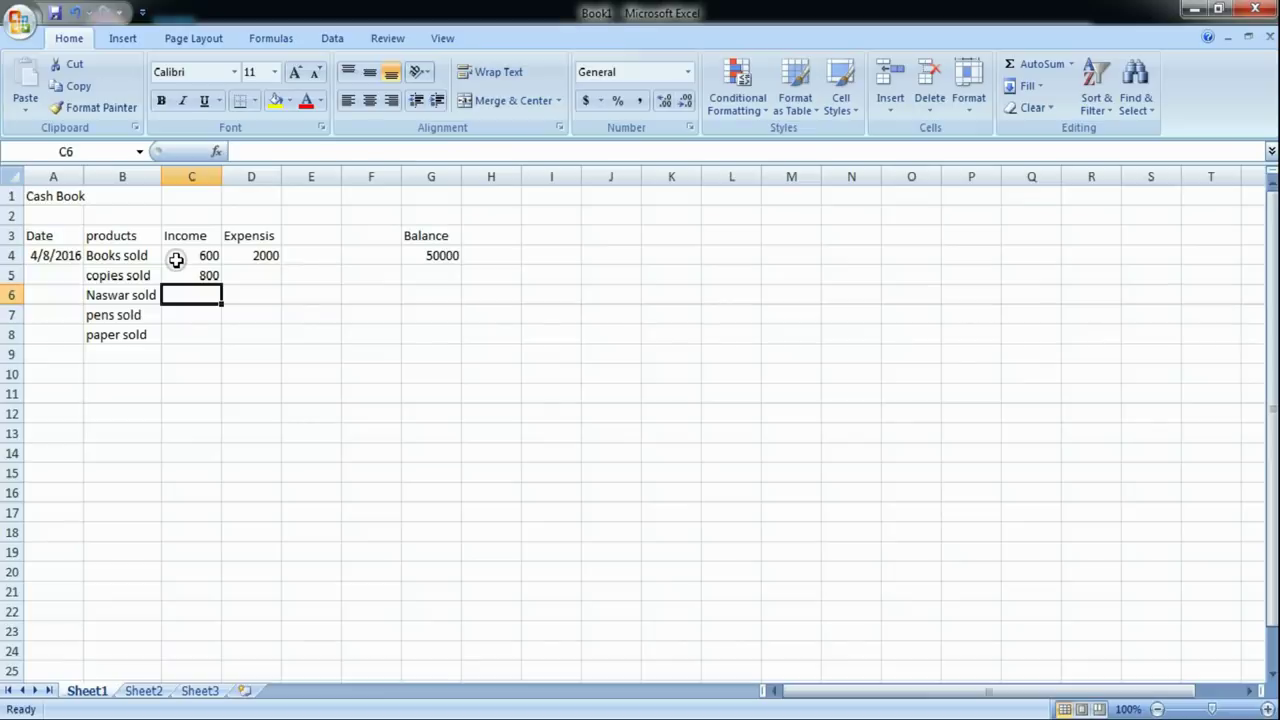
type("550")
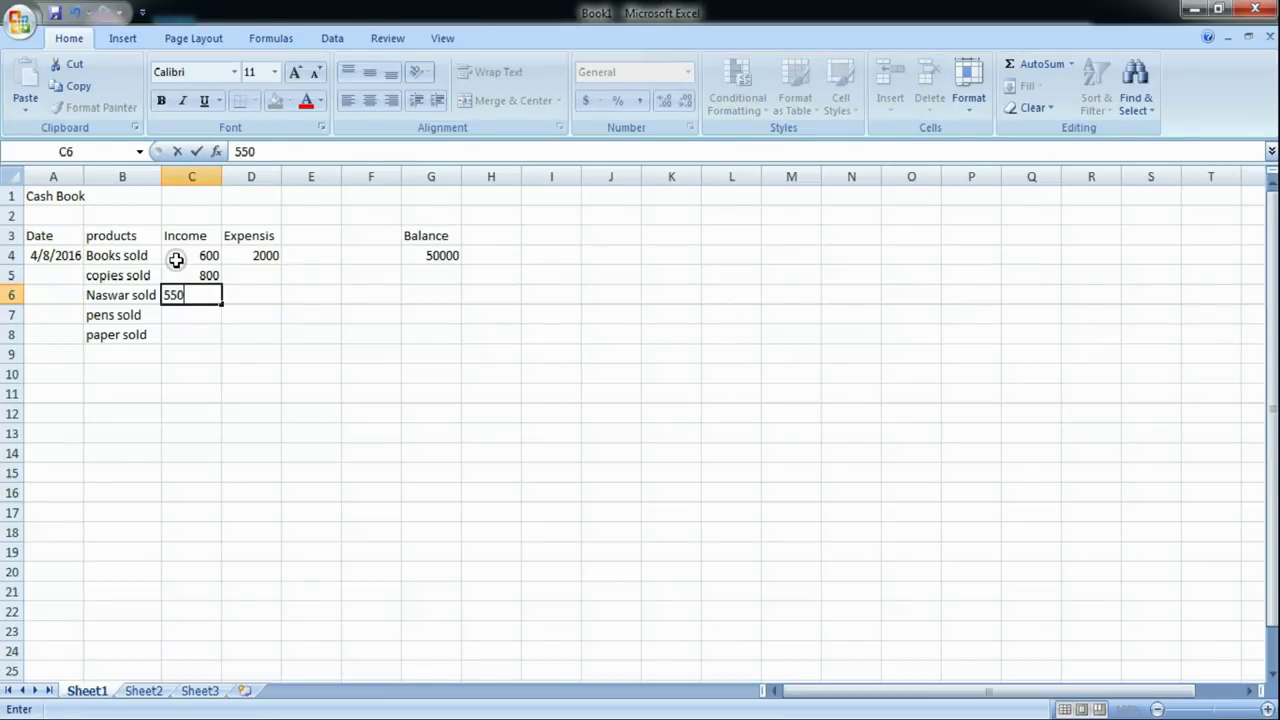
key("Return")
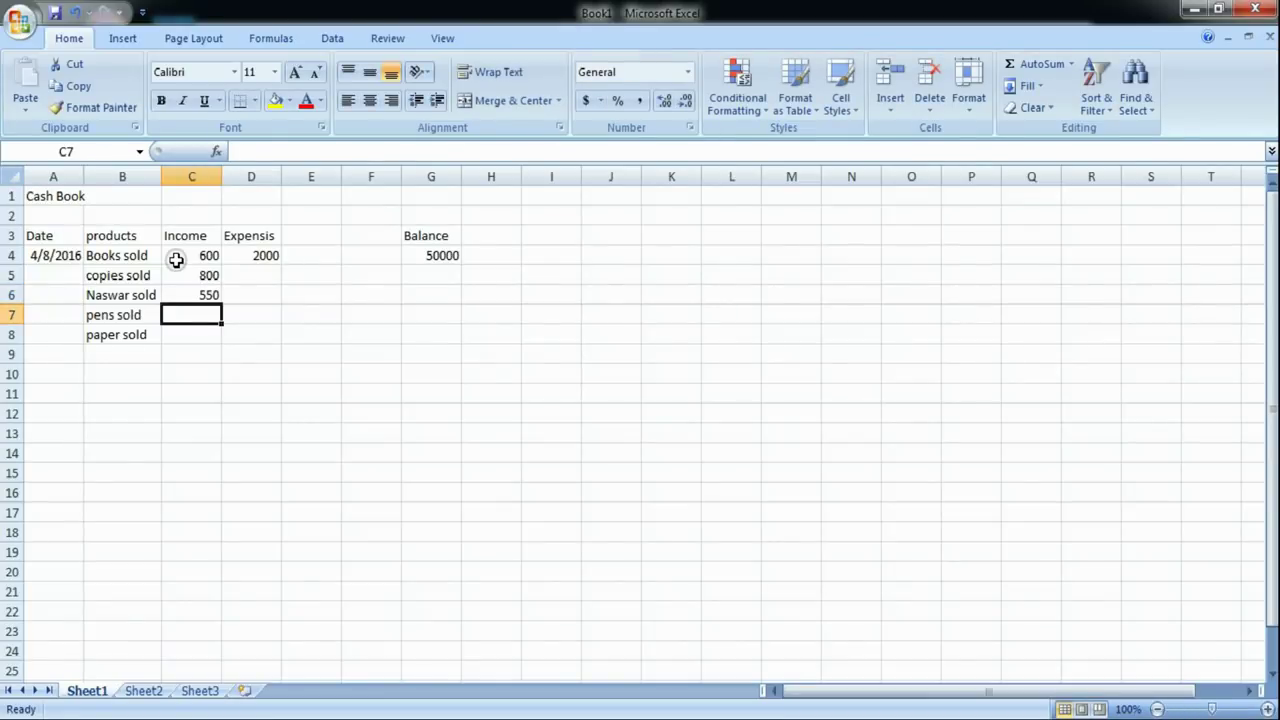
type("440")
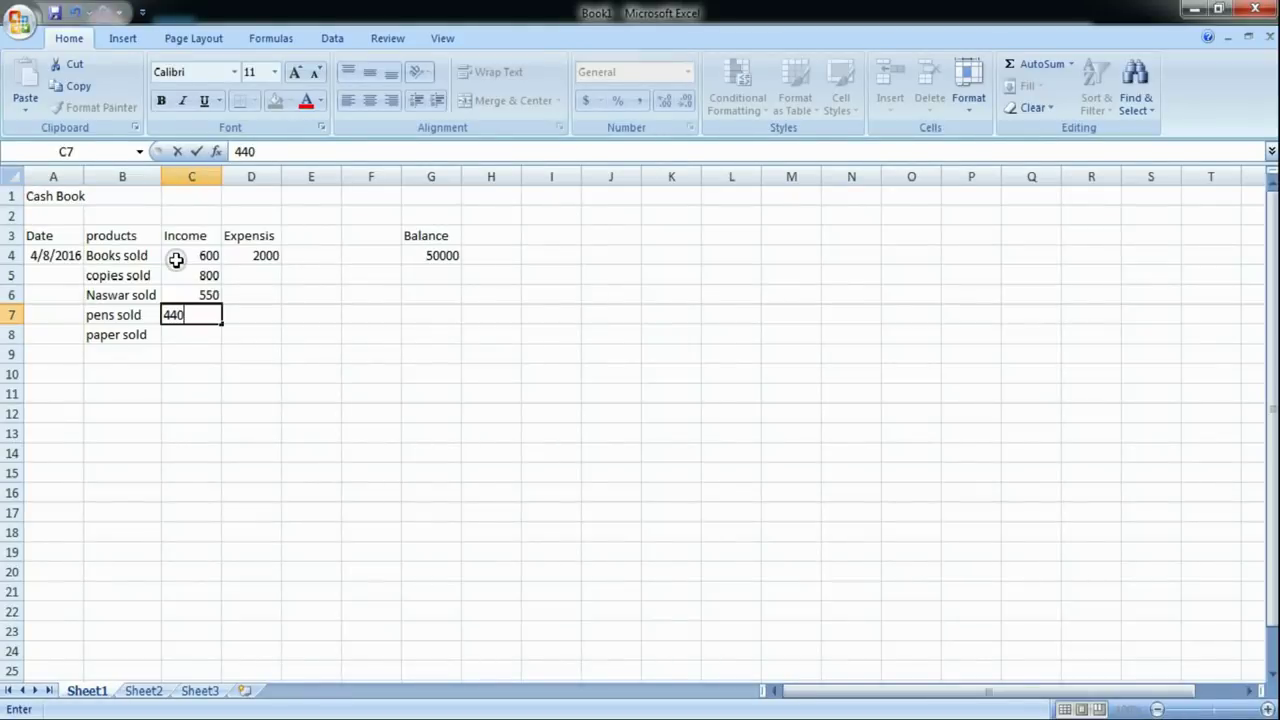
key("Return")
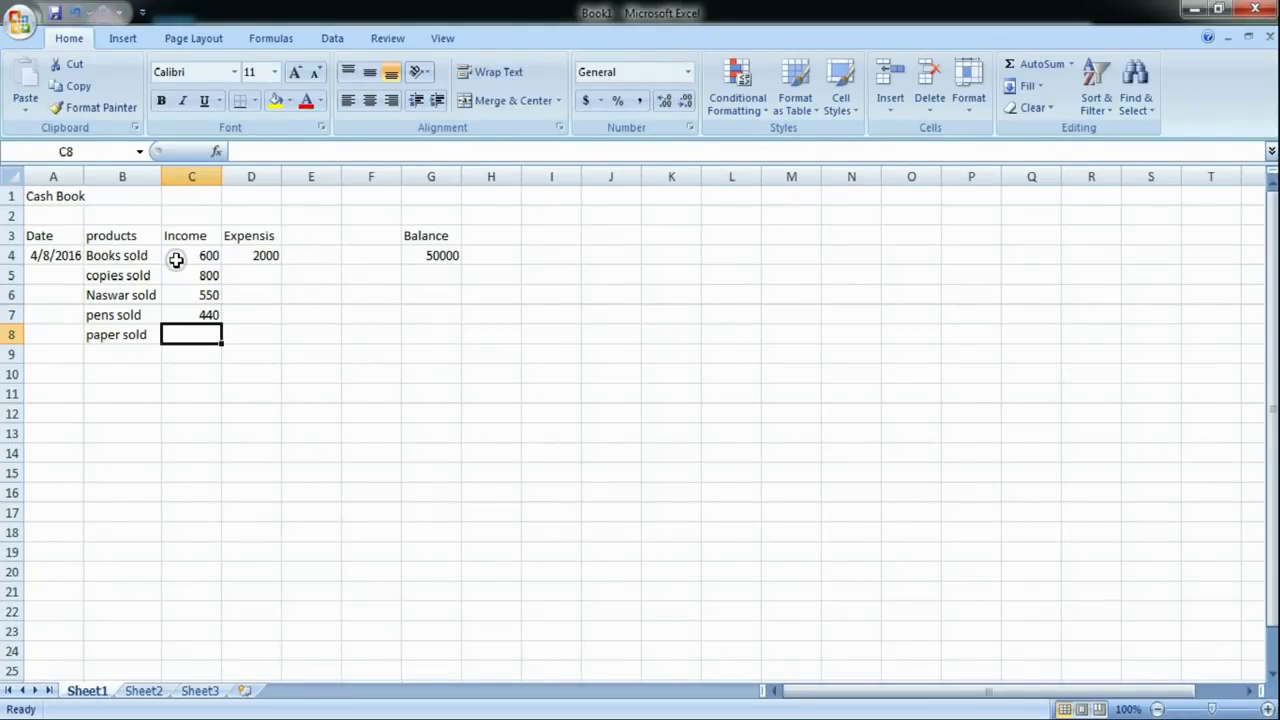
type("600")
key("Return")
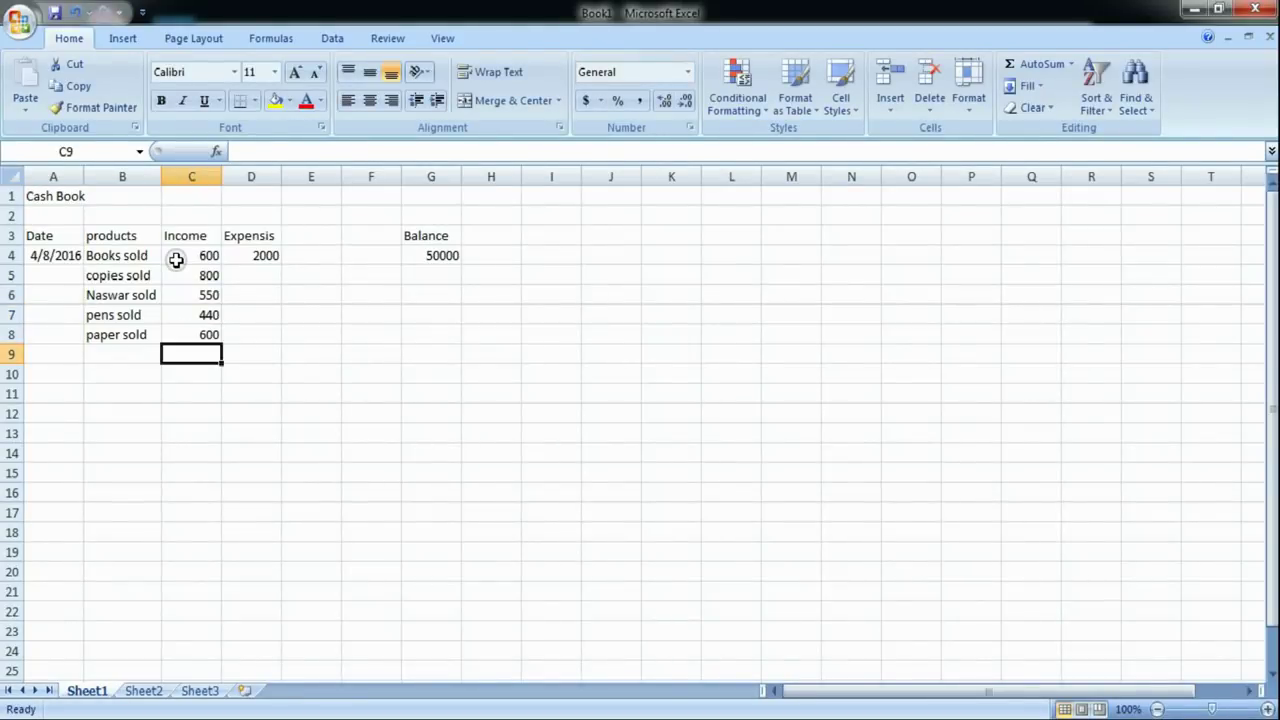
left_click(126, 352)
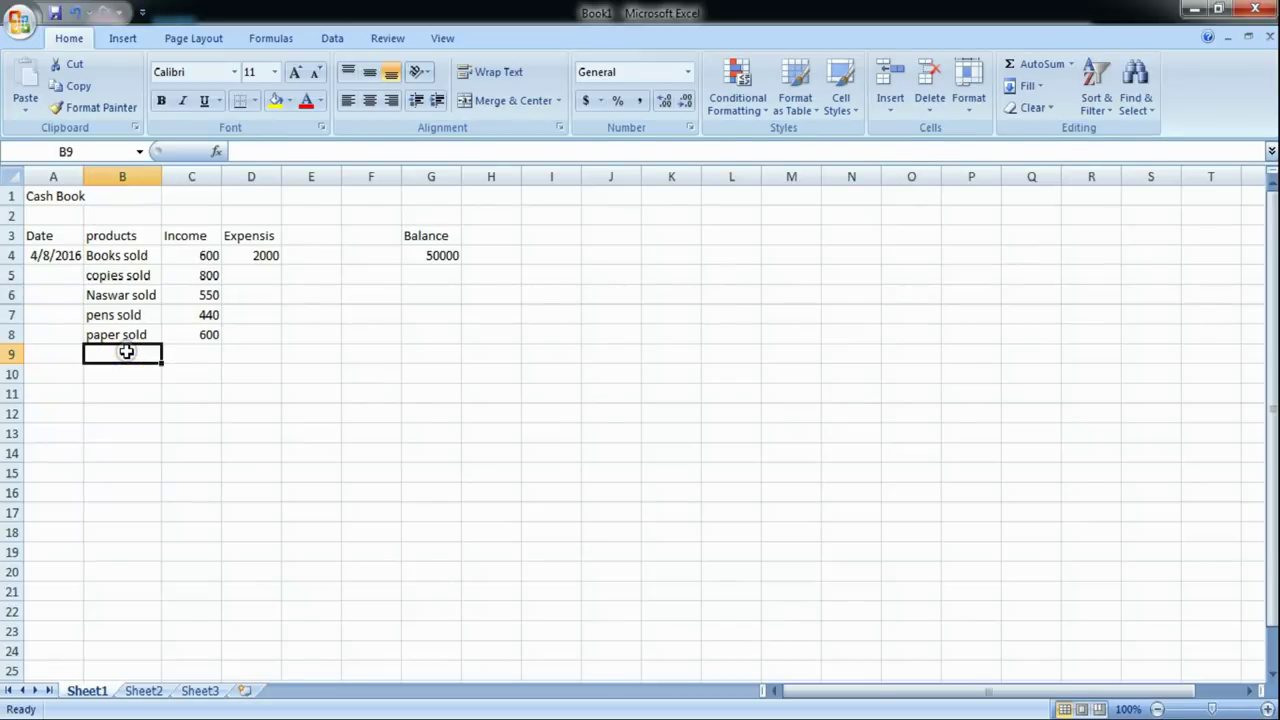
Label B9 Total and sum C4:C8 in C9, giving 2990.
type("Total")
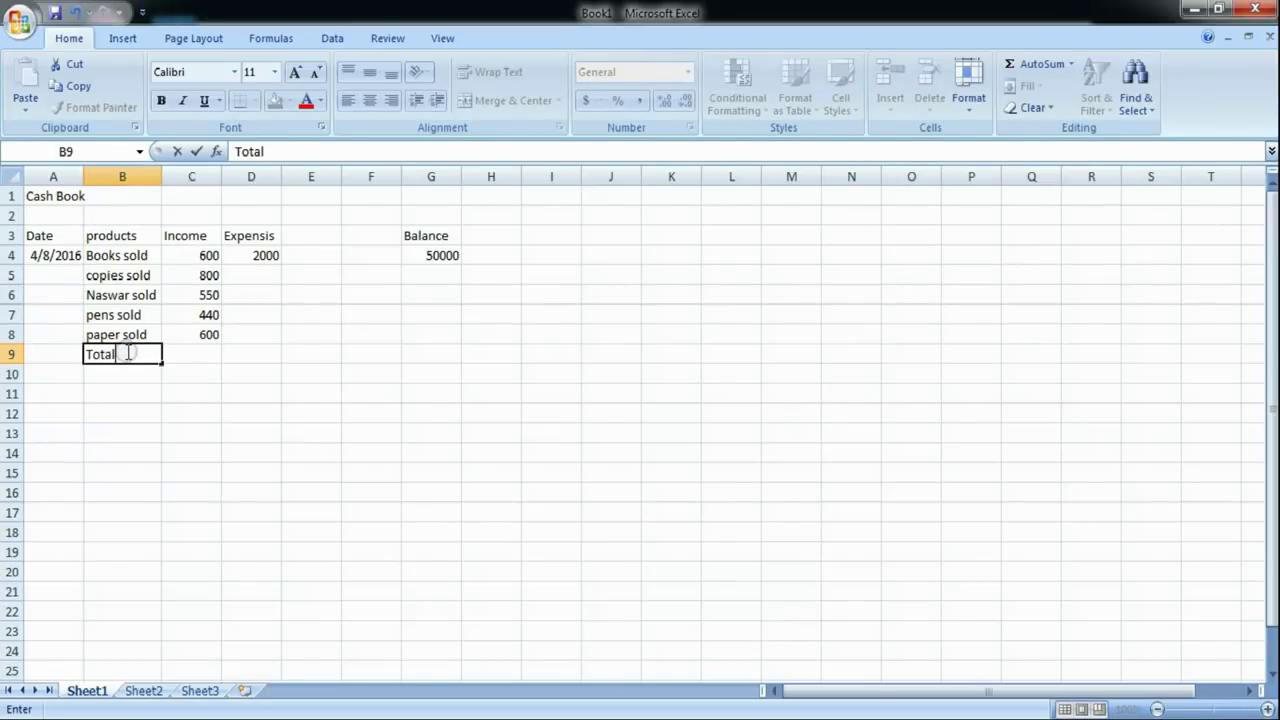
left_click(197, 360)
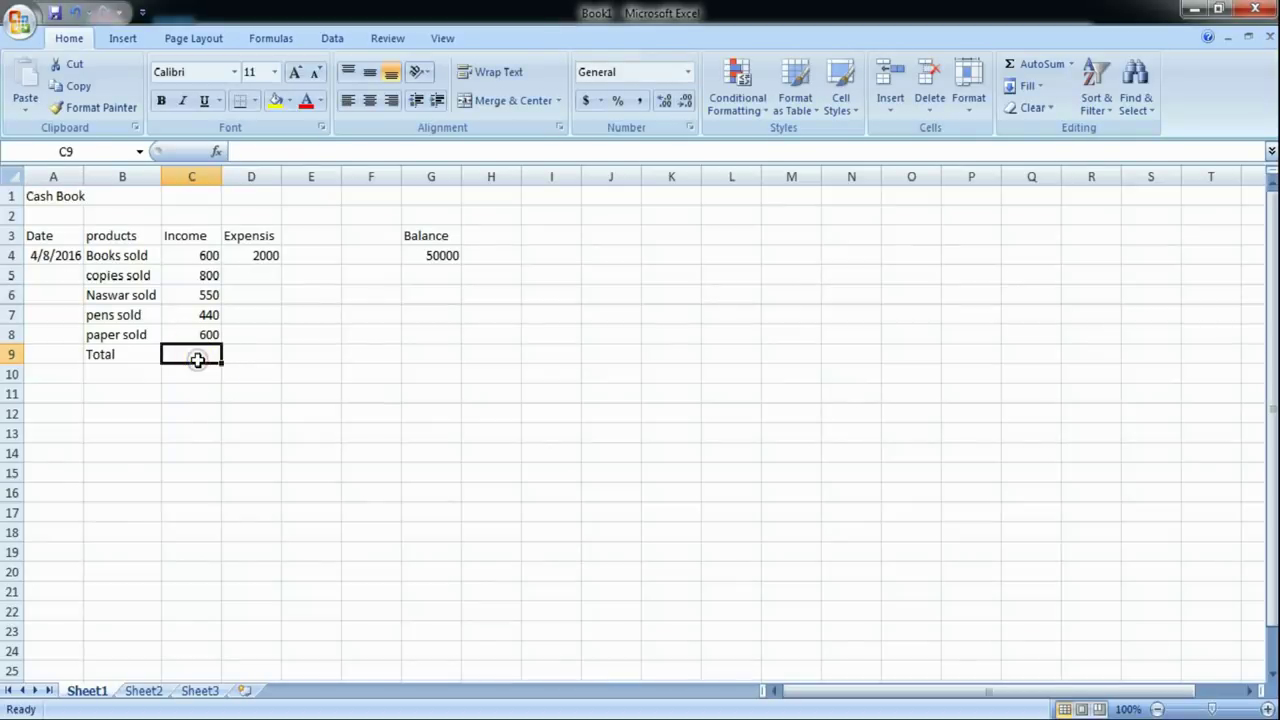
type("=")
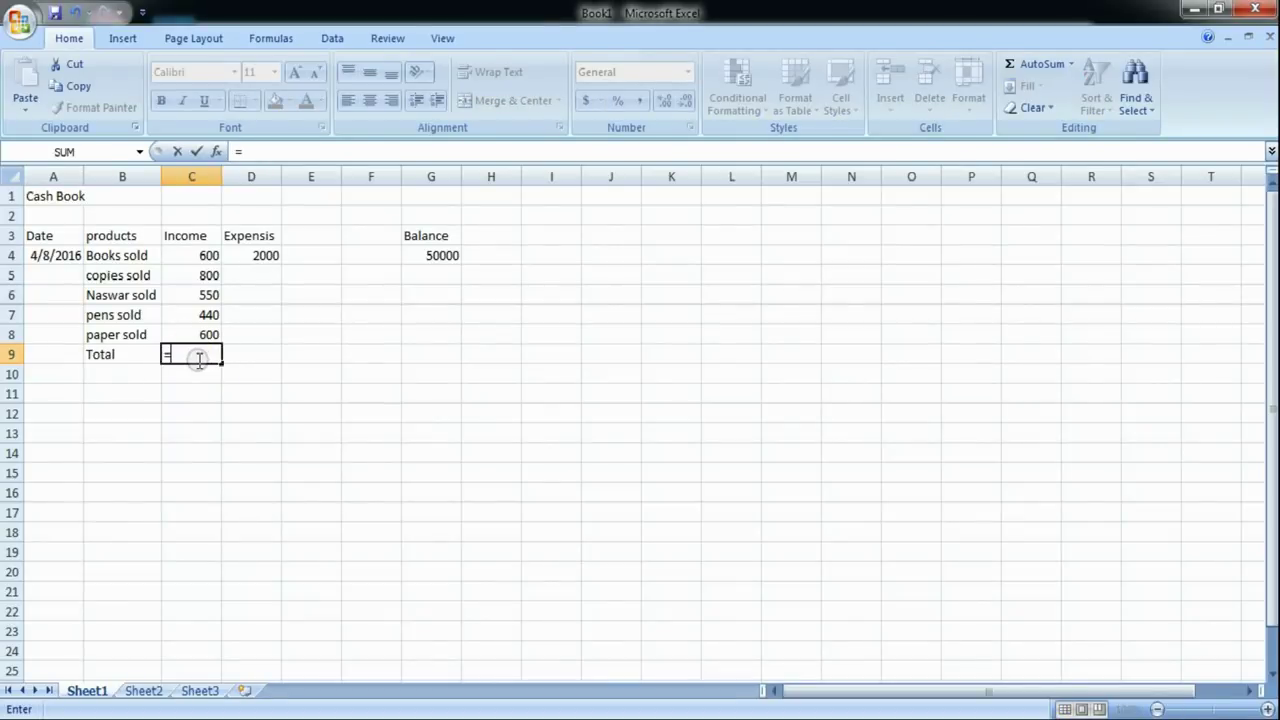
type("sum")
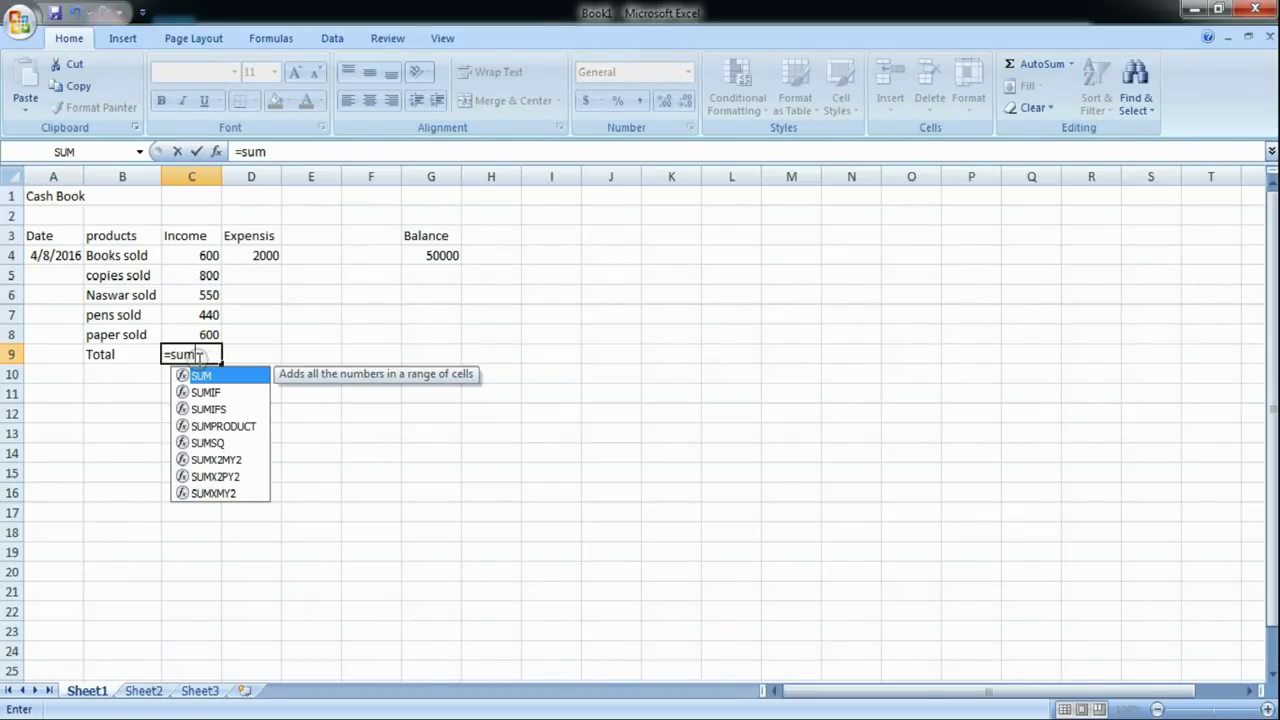
type("(")
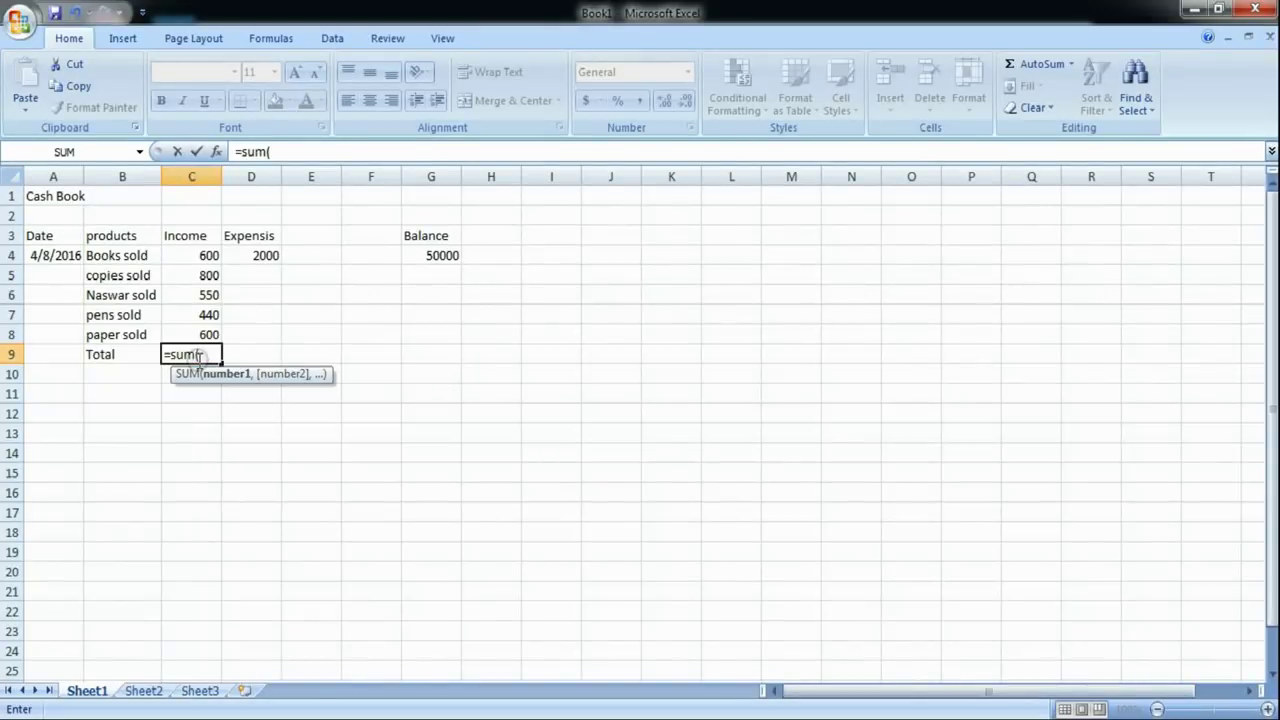
left_click(207, 255)
left_click_drag(219, 259, 225, 340)
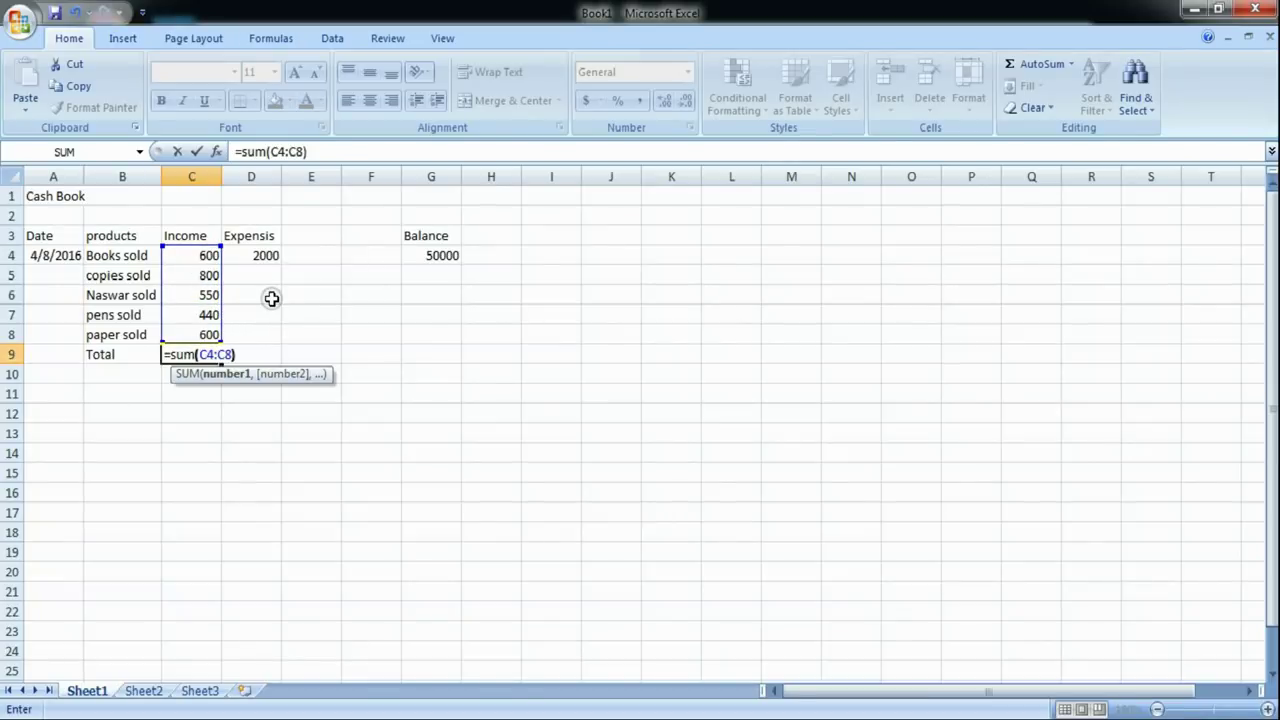
key("Return")
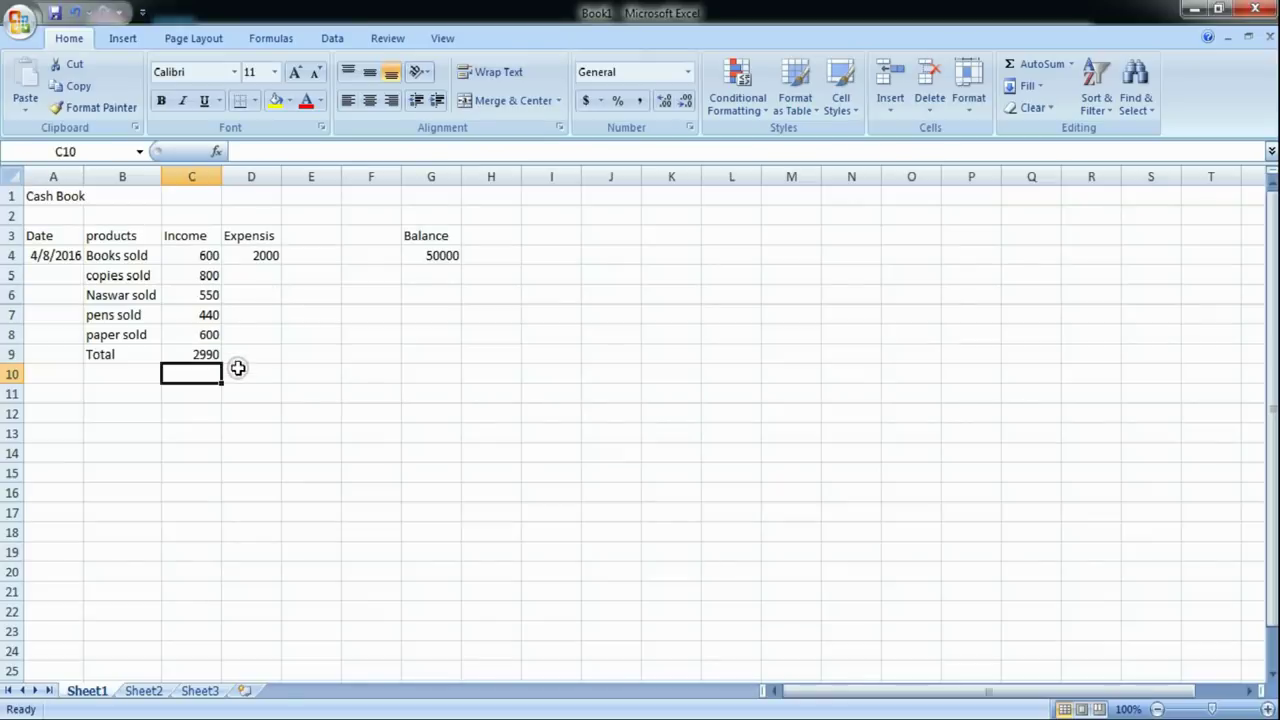
Fill the total formula right into D9 to show the 2000 expense total.
left_click(209, 356)
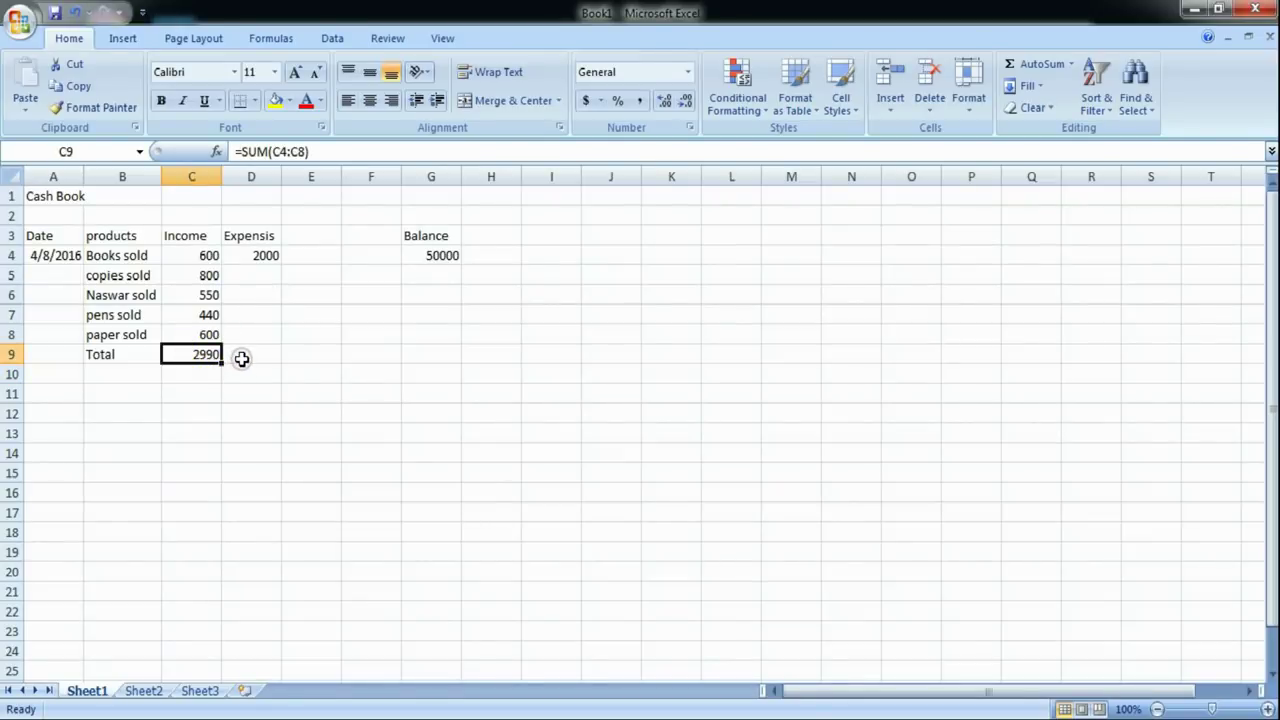
left_click(240, 360)
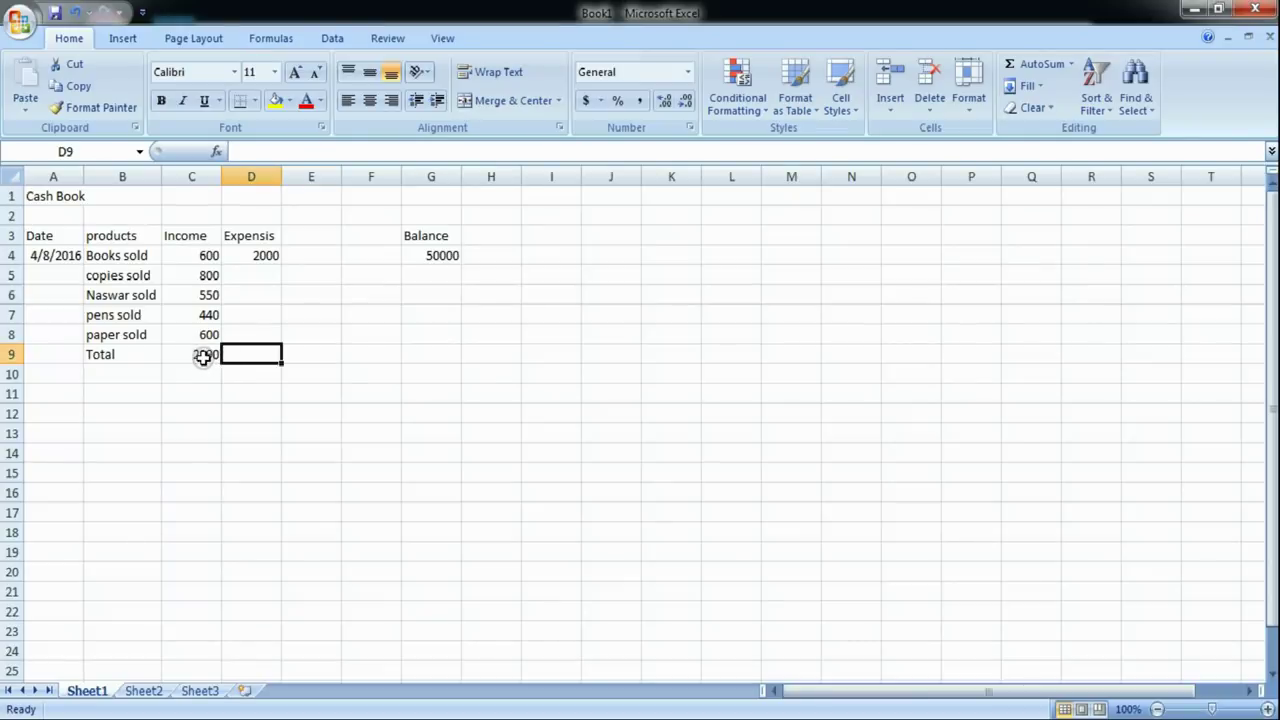
left_click(195, 356)
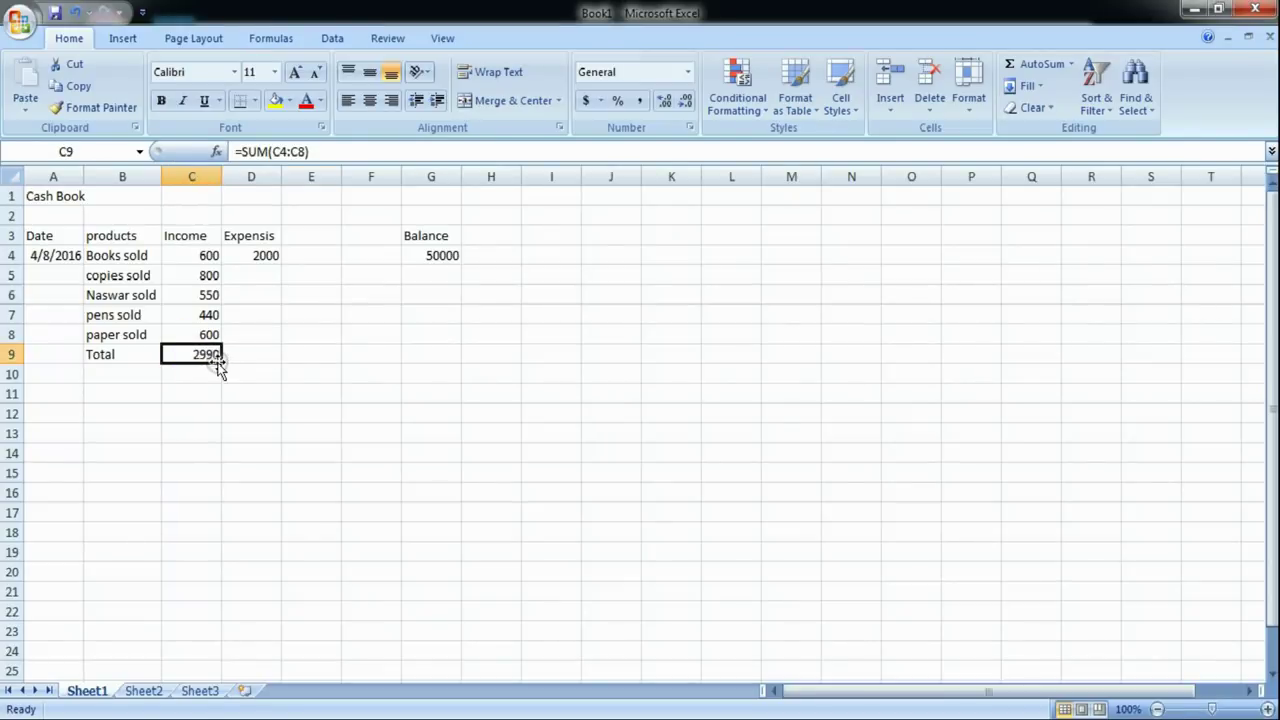
left_click_drag(221, 364, 252, 355)
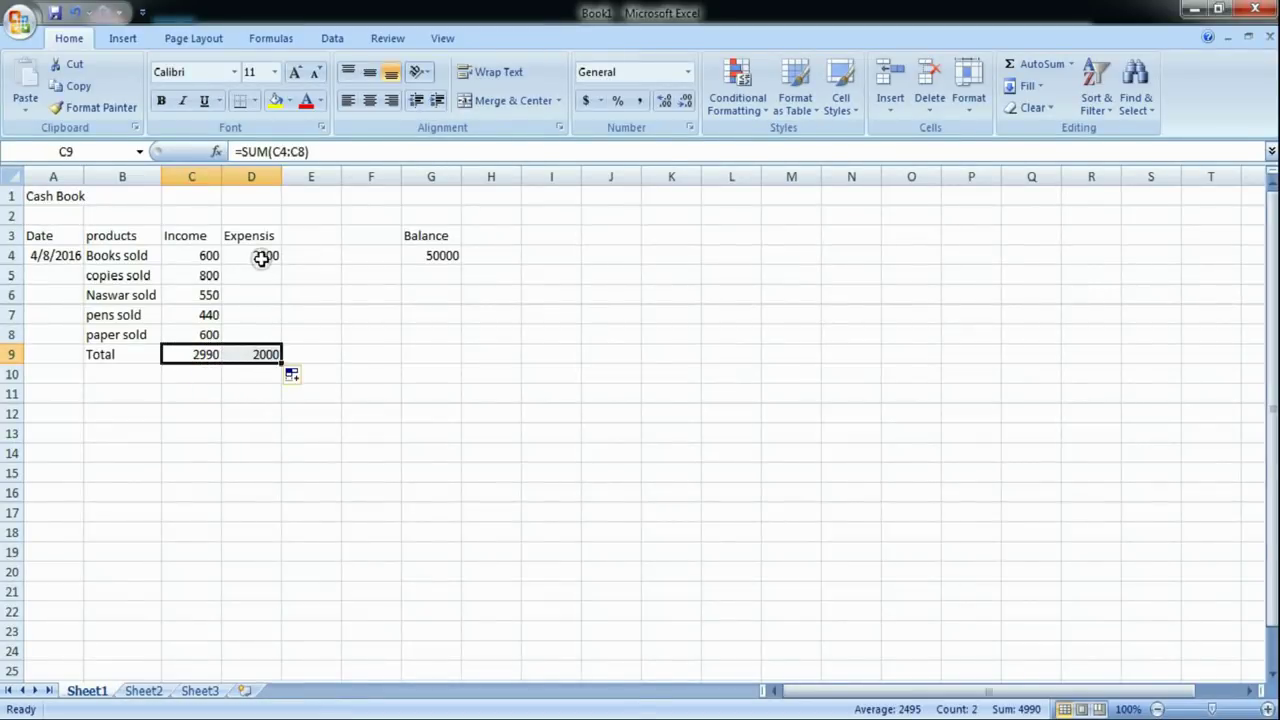
left_click(306, 337)
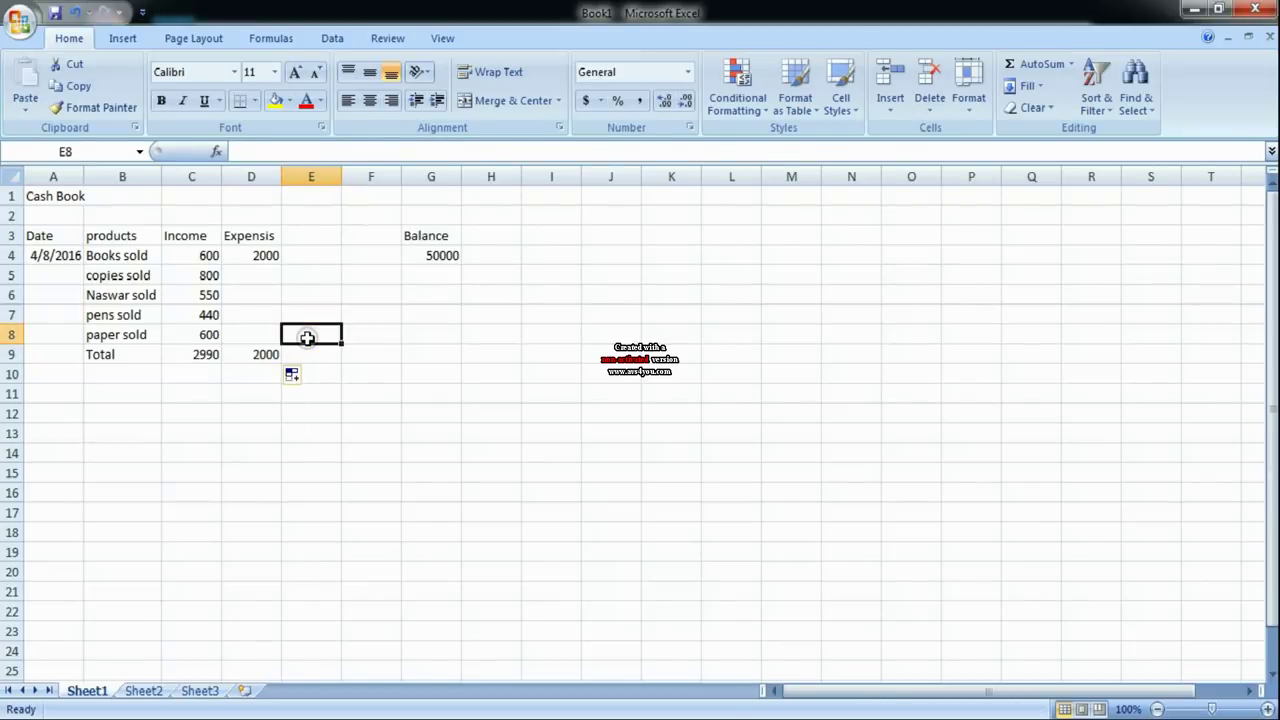
Type the labels profit in E8 and loss in E9.
type("profit")
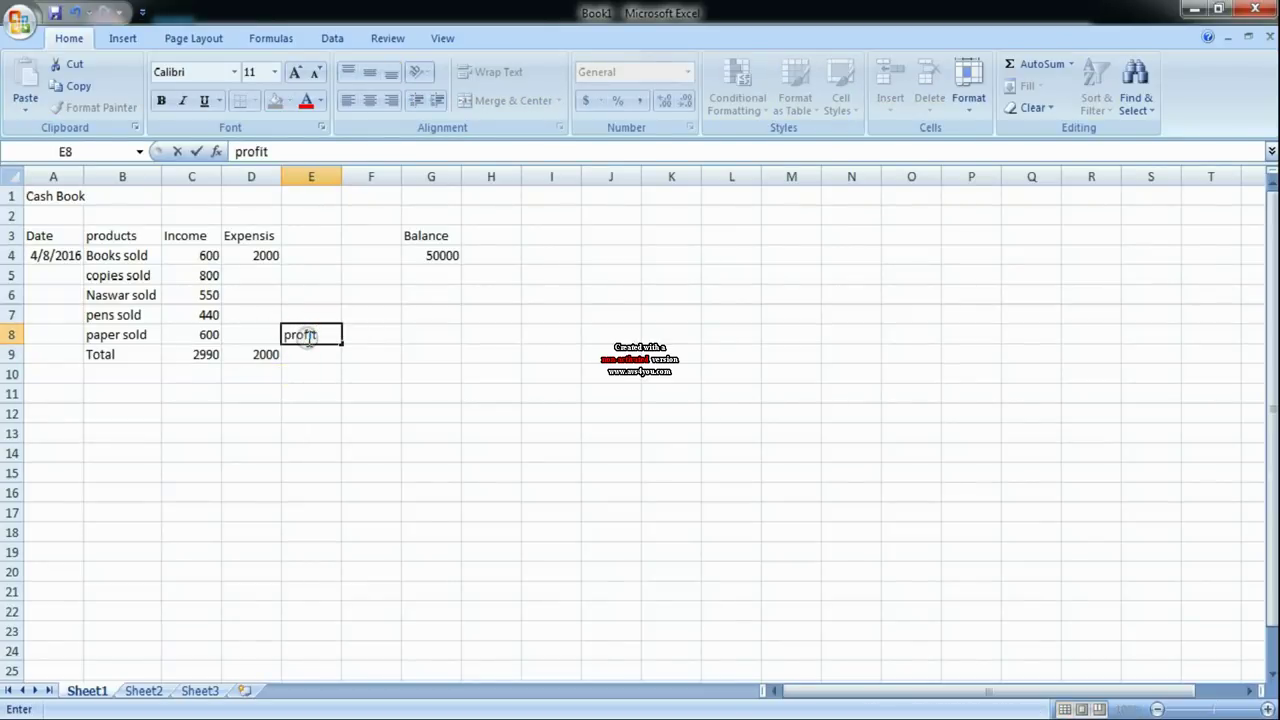
key("Return")
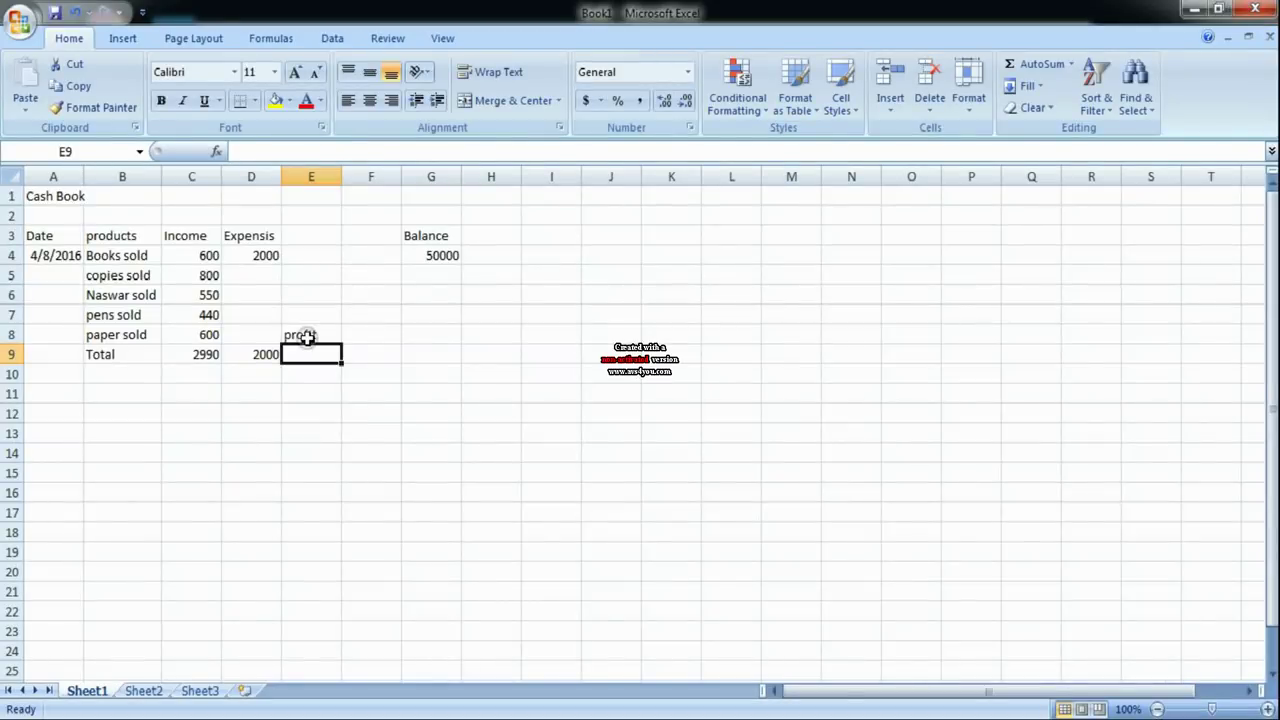
type("loss")
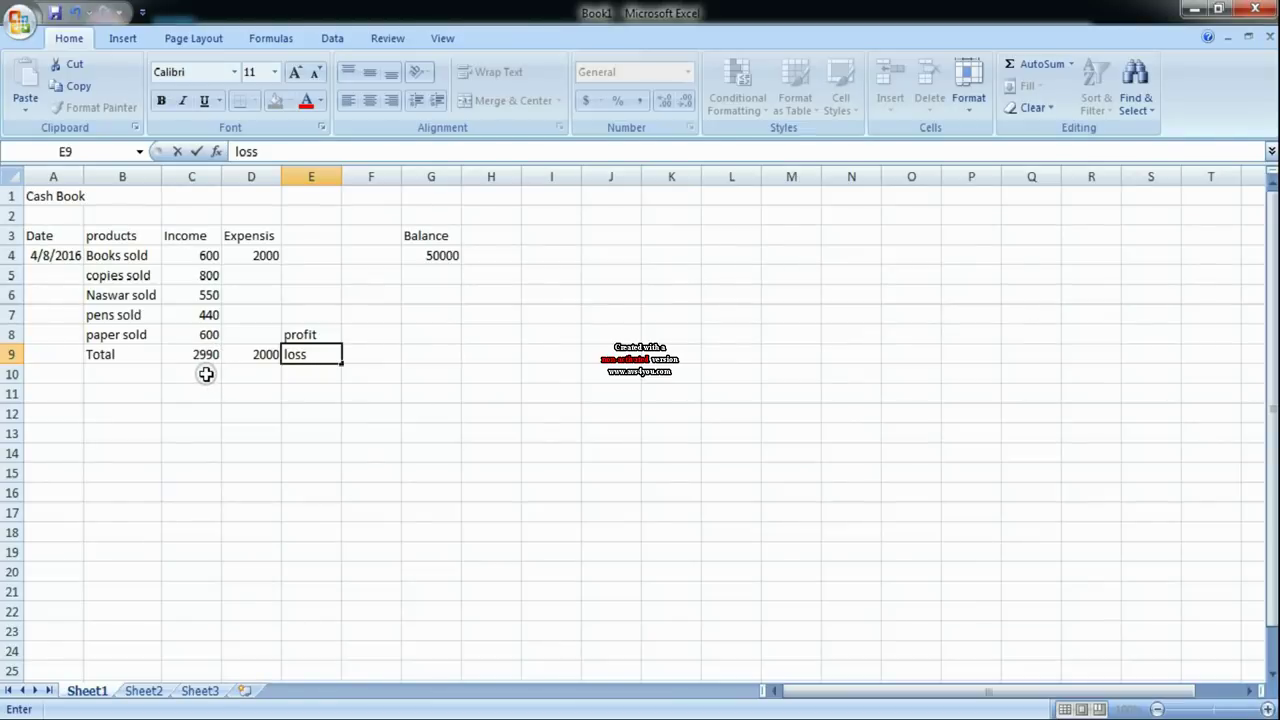
left_click(358, 334)
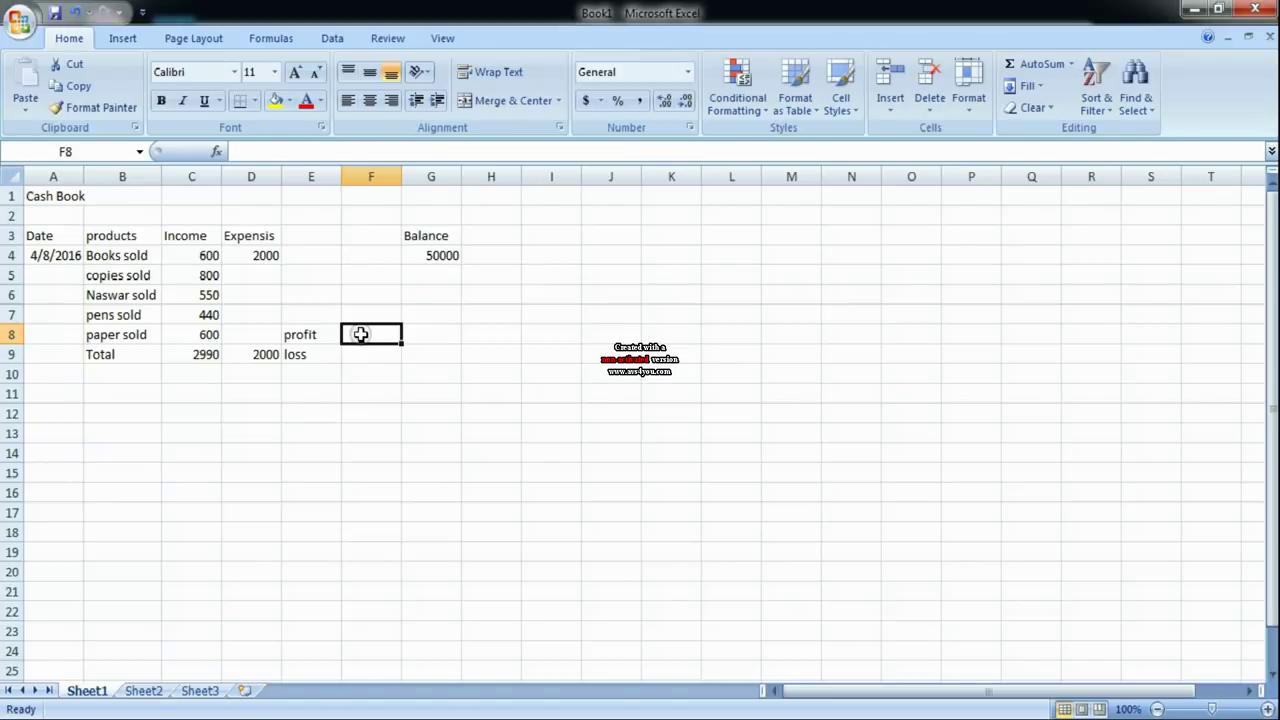
Compute profit =(C9-D9), giving 990 in F8, and enter nill as the loss in F9.
type("=(")
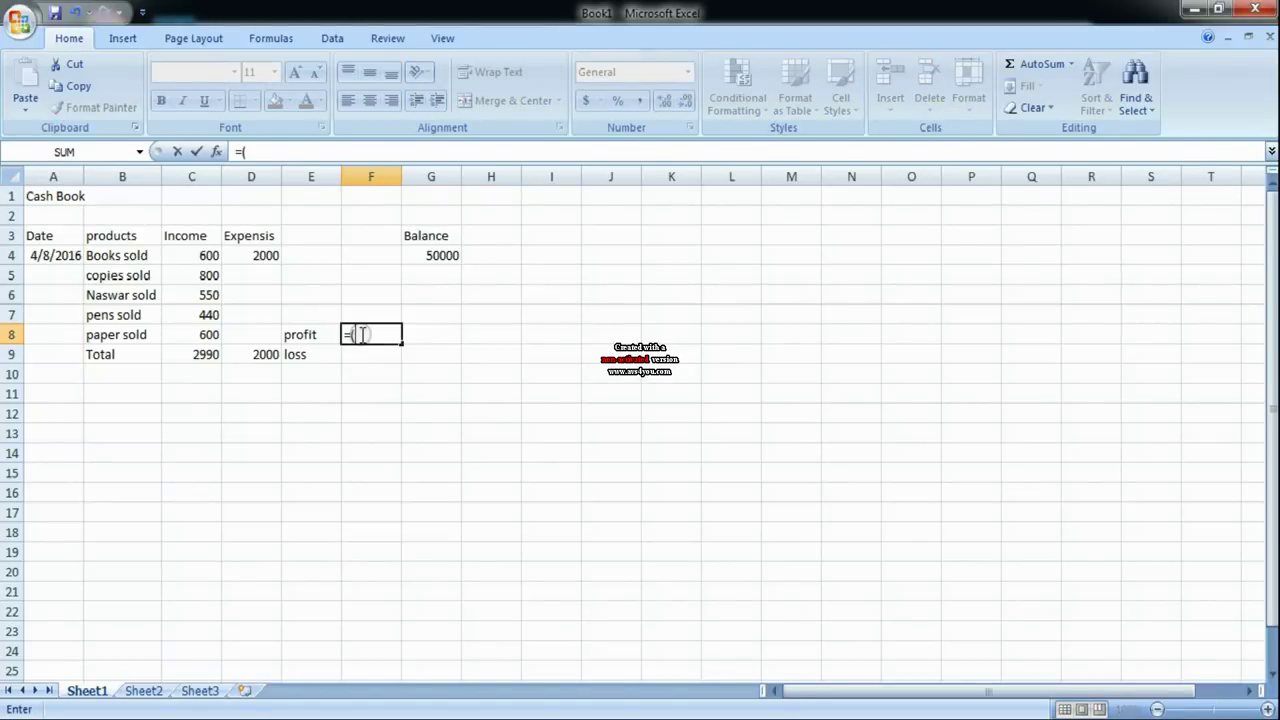
left_click(197, 355)
type("-")
left_click(258, 357)
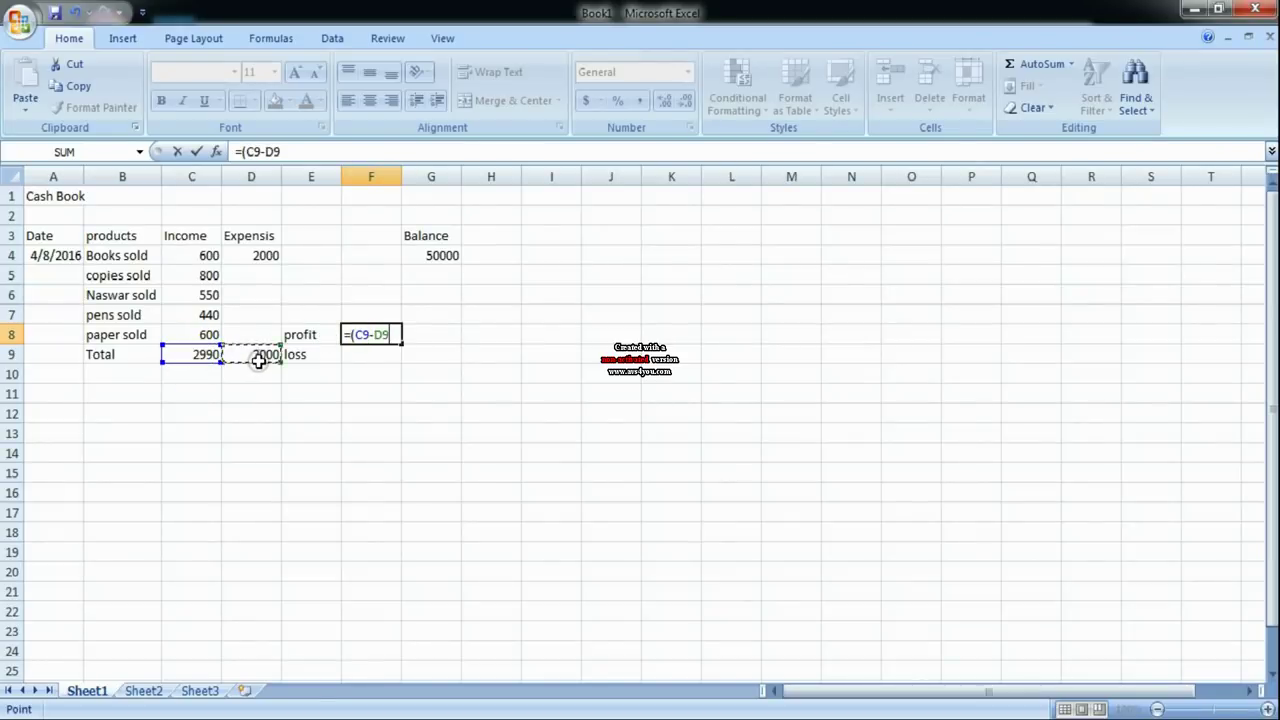
type(")")
key("Return")
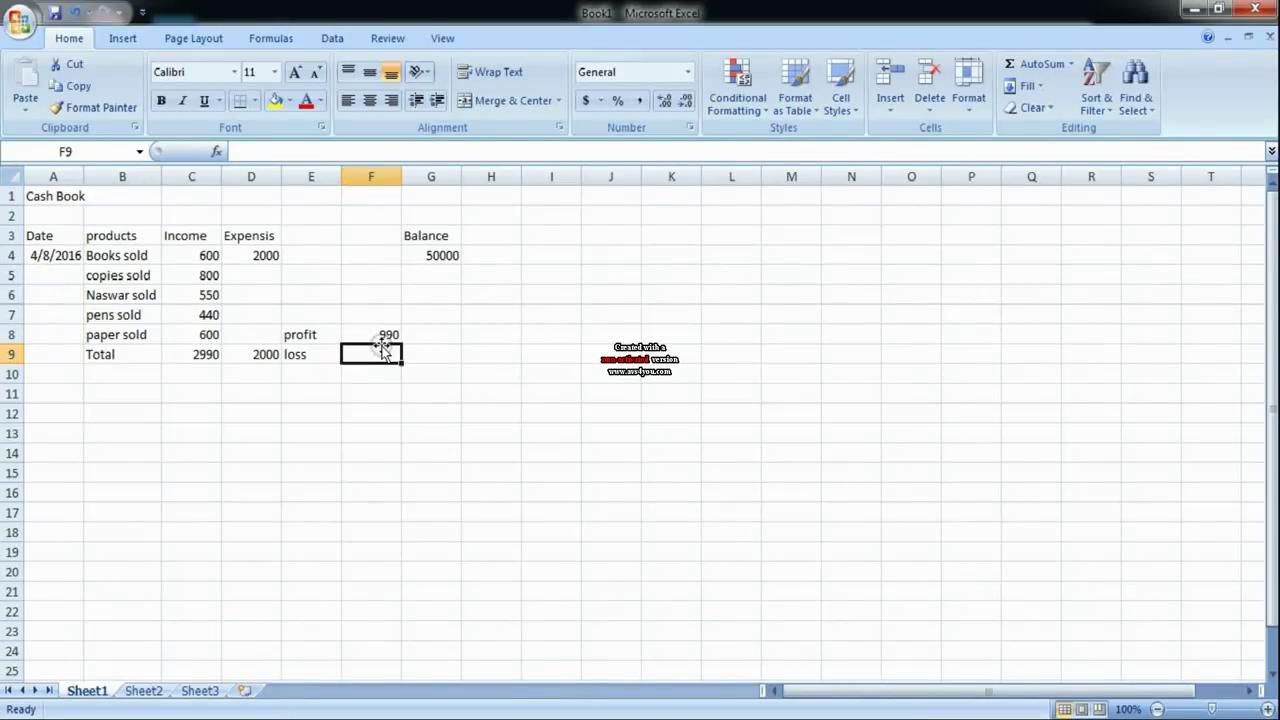
type("nill")
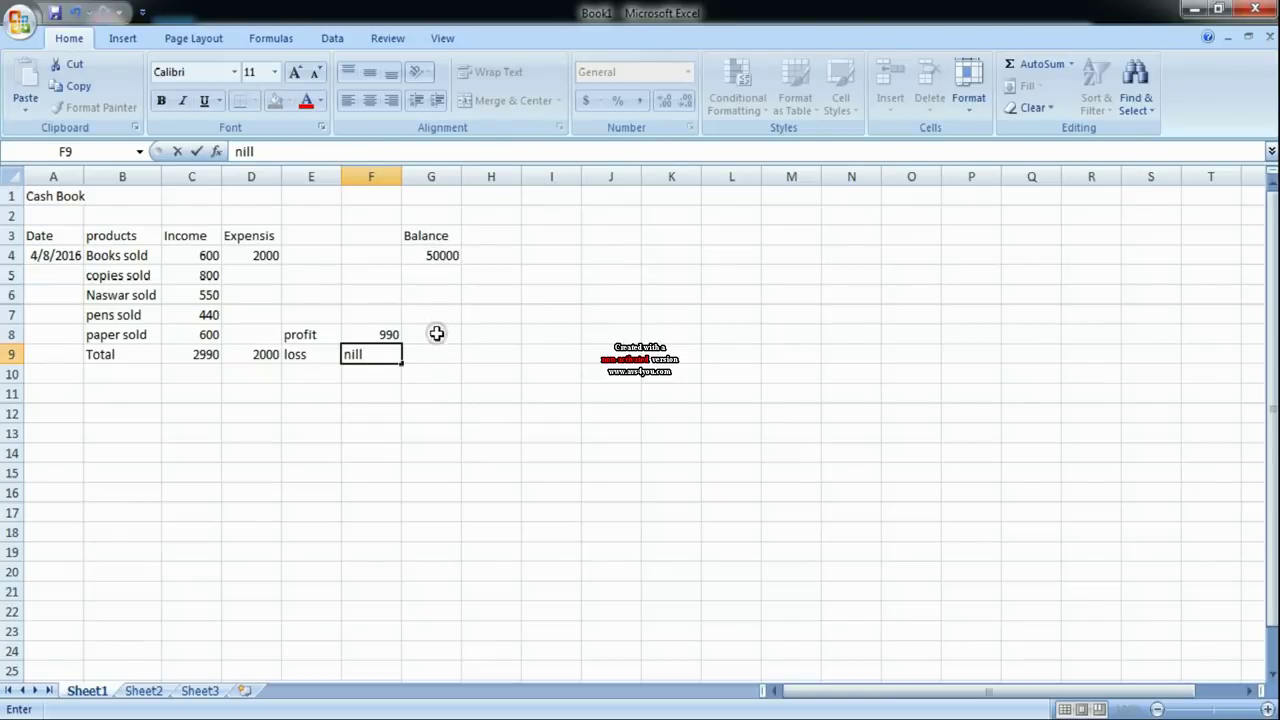
left_click(432, 355)
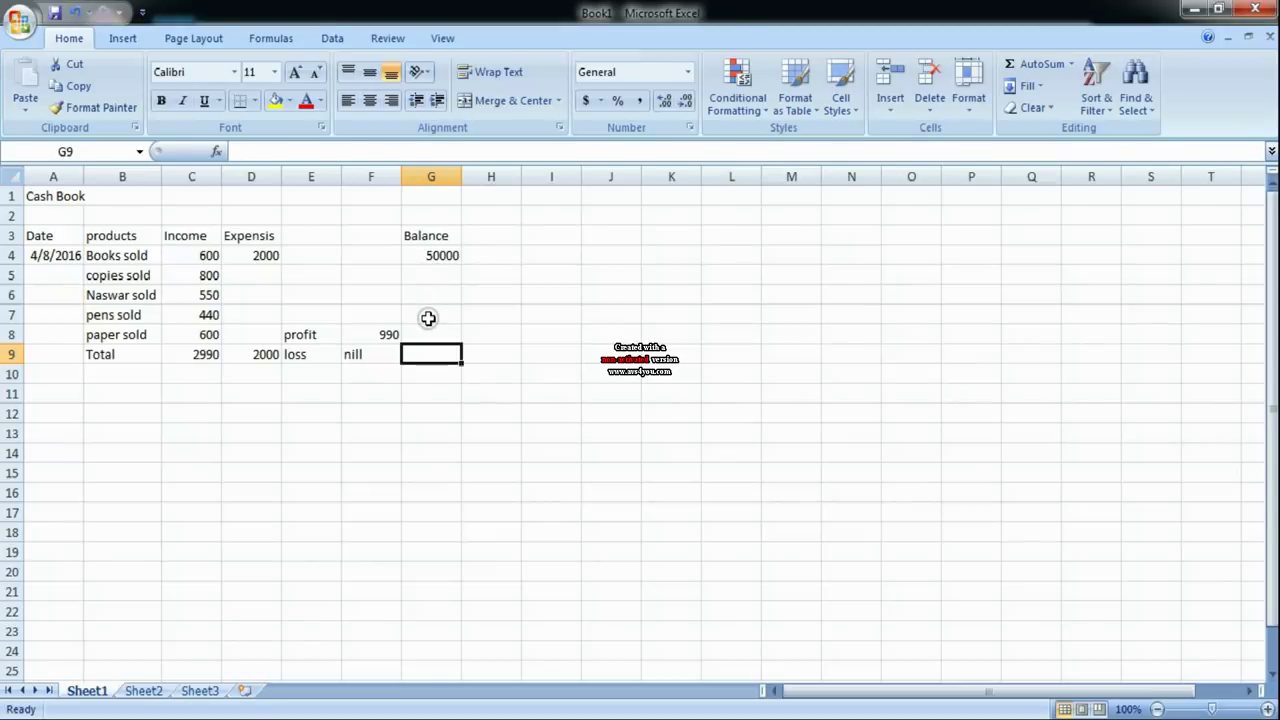
Enter =(G4+C9-D9) in G9 to get the closing balance of 50990.
type("=(")
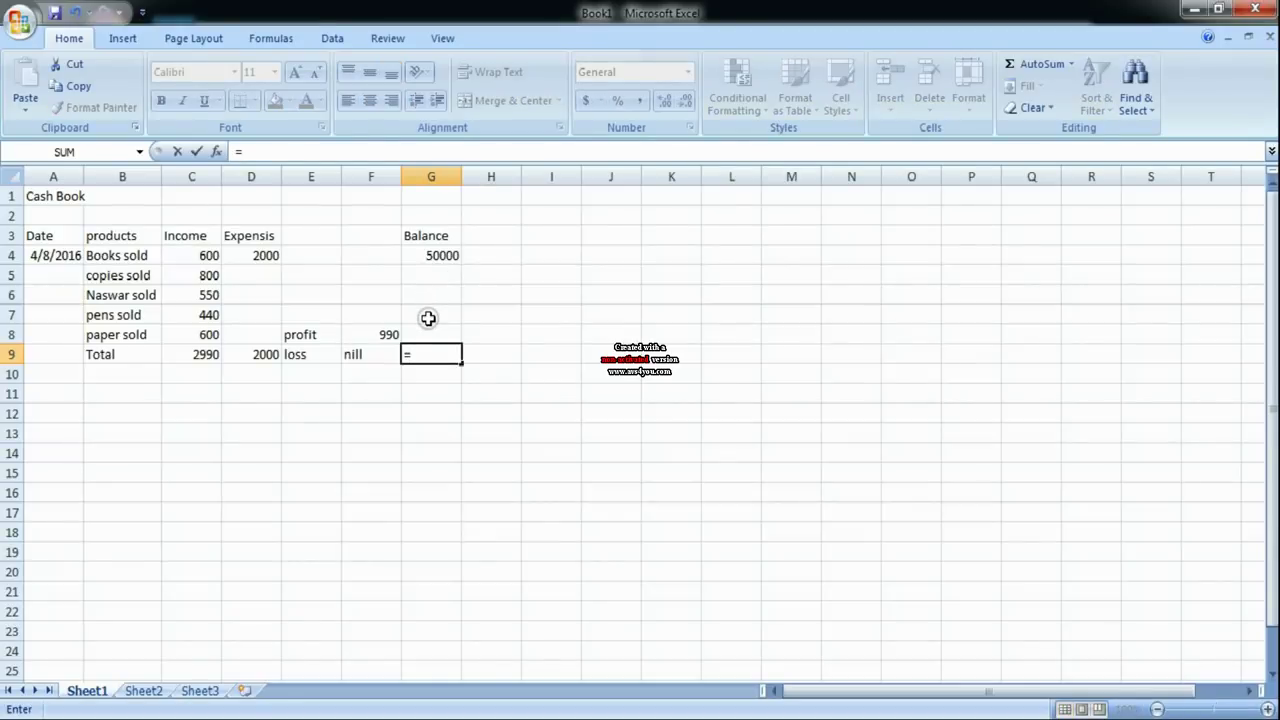
left_click(430, 250)
type("+")
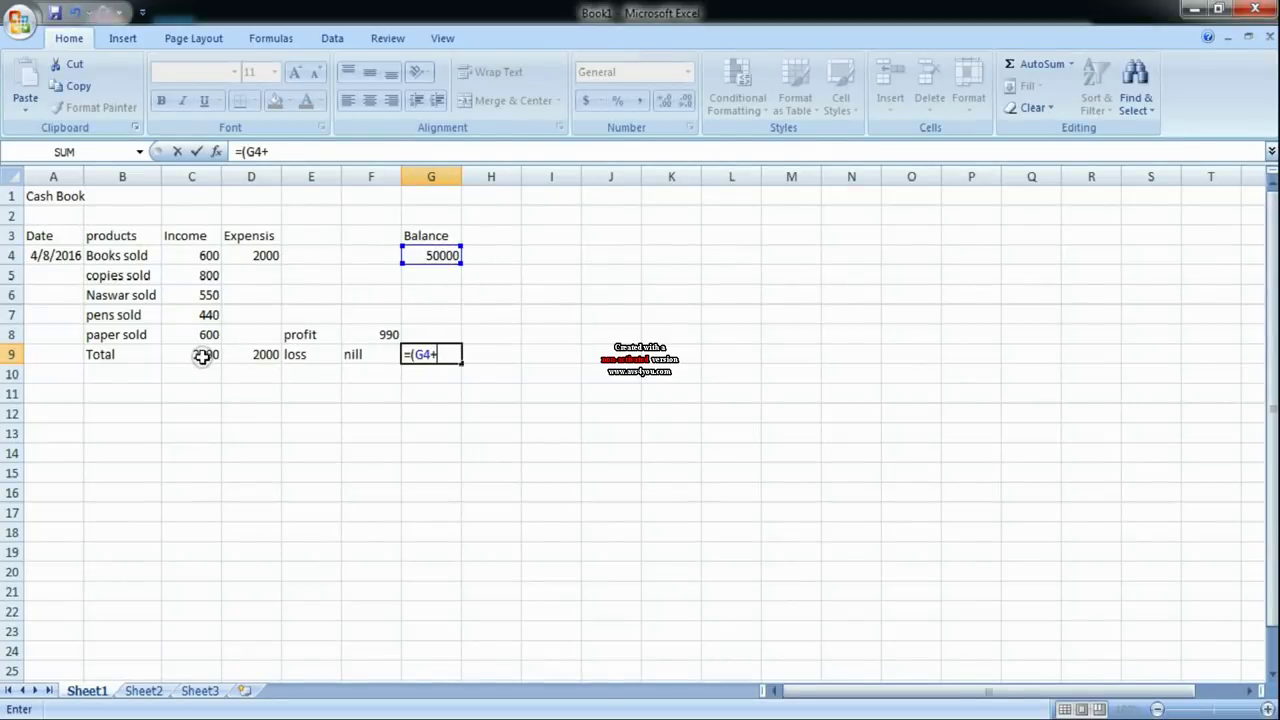
left_click(198, 354)
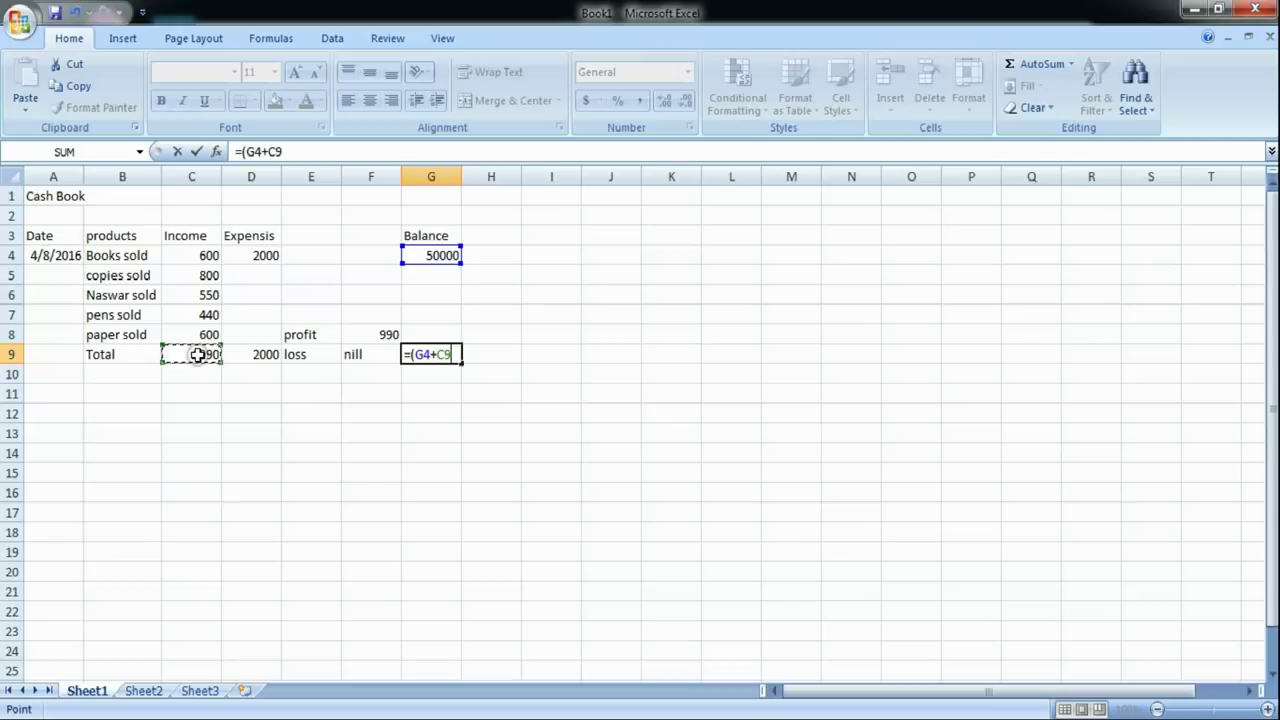
left_click(262, 354)
type(")")
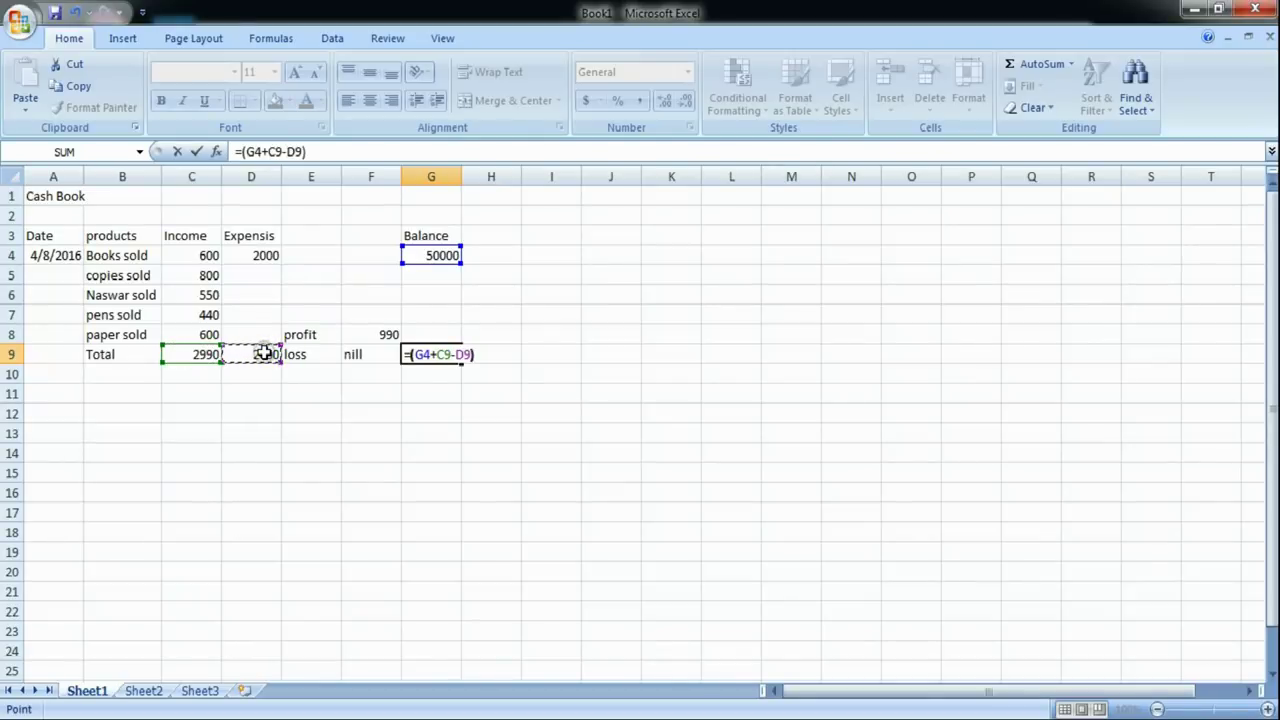
key("Return")
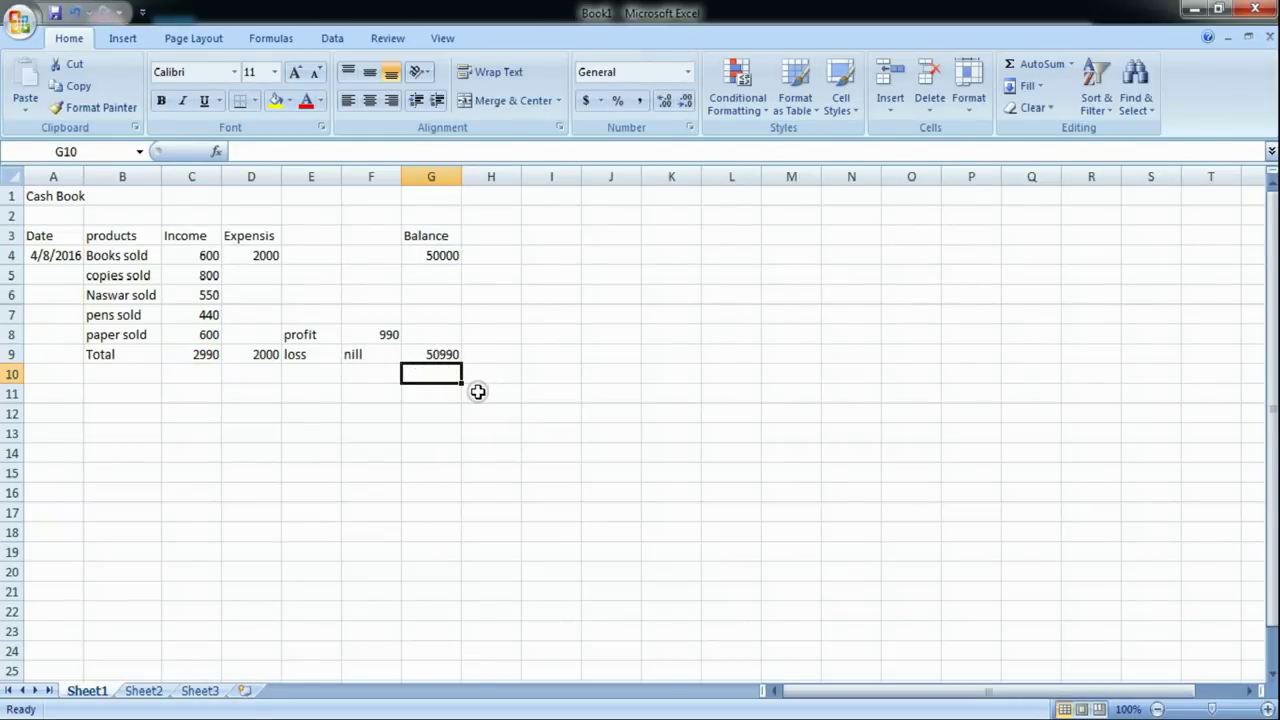
left_click(66, 235)
Bold the A3:G3 column headings and the Total row figures, 990 profit, nill and 50990 balance.
left_click_drag(66, 235, 431, 237)
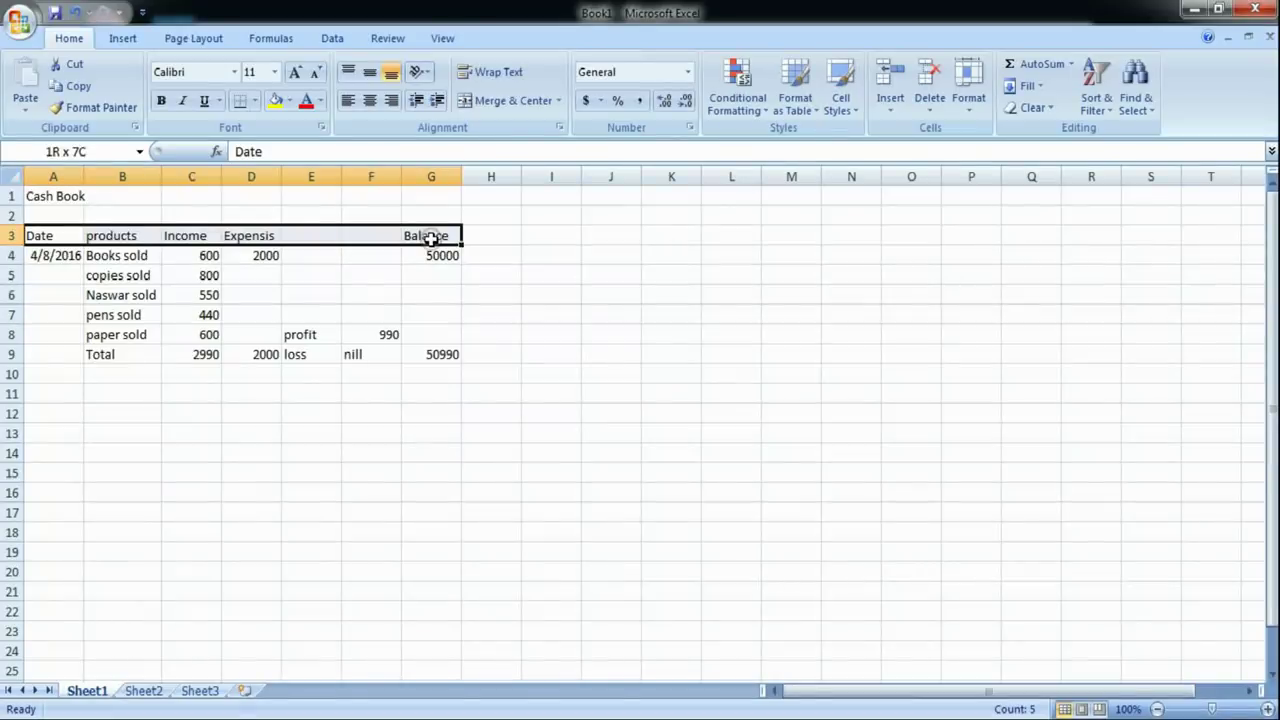
key("ctrl+b")
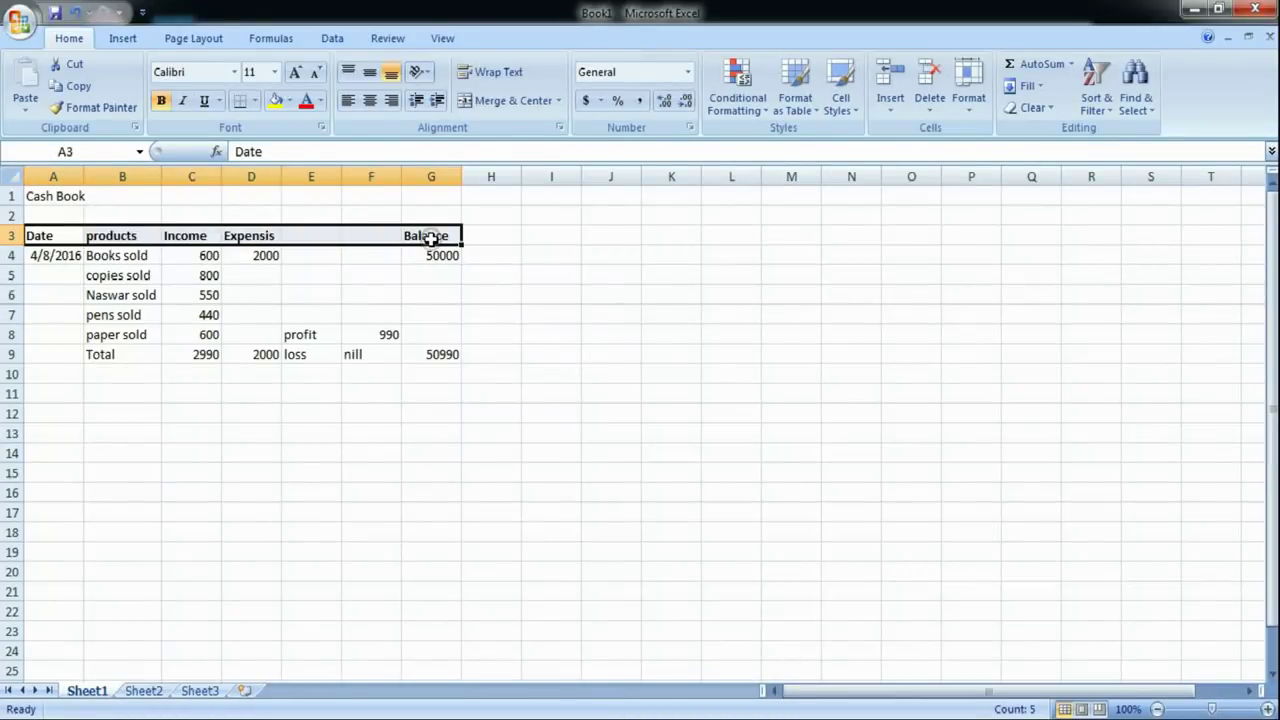
left_click(146, 352)
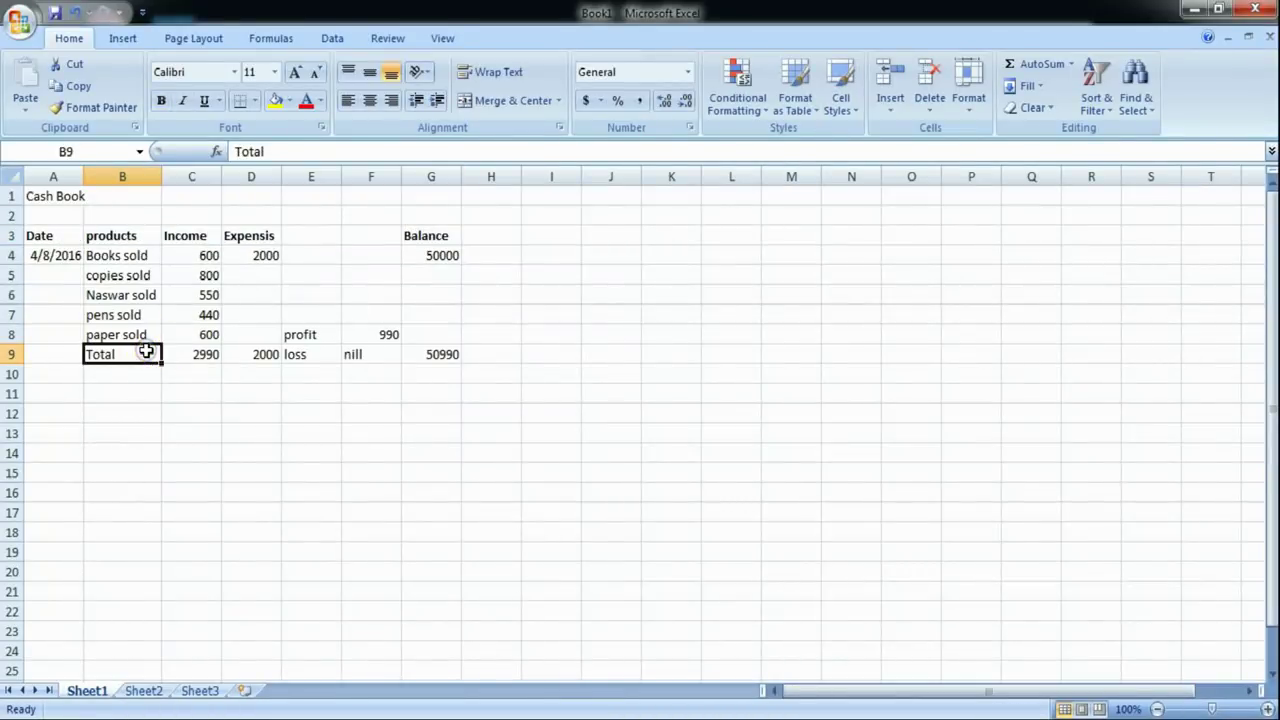
left_click(371, 340)
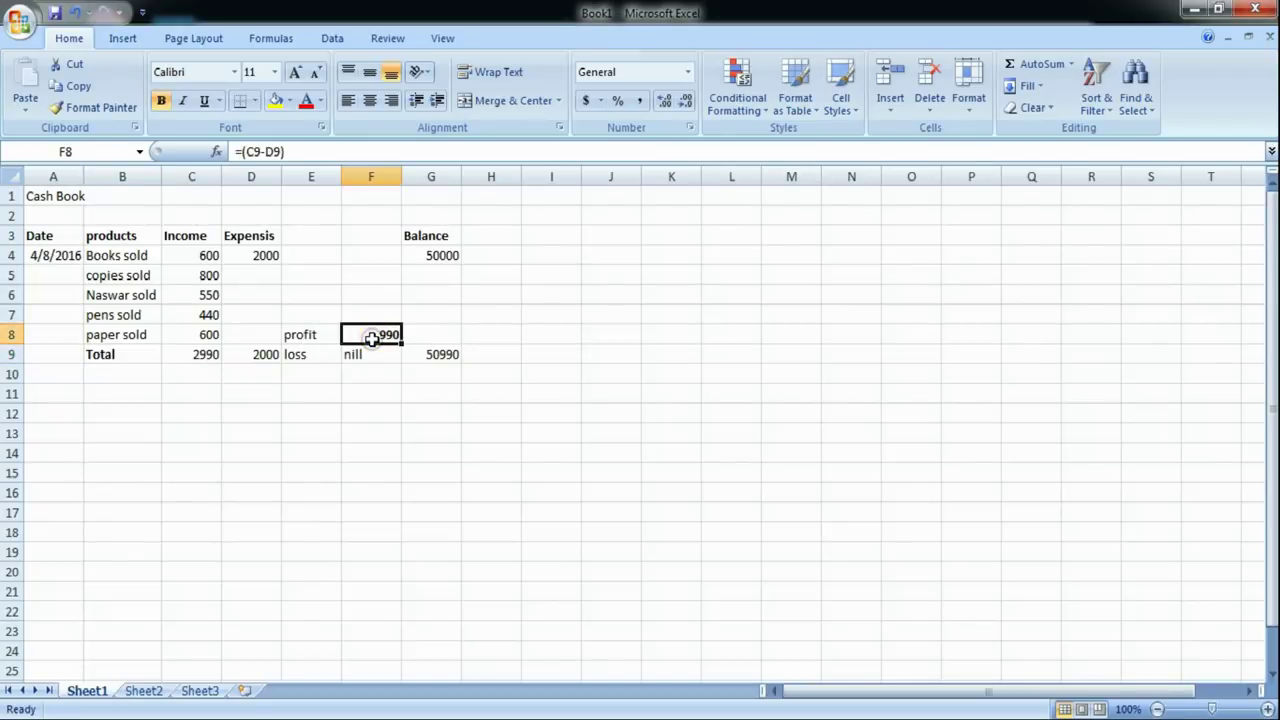
key("Down")
key("ctrl+b")
key("Right")
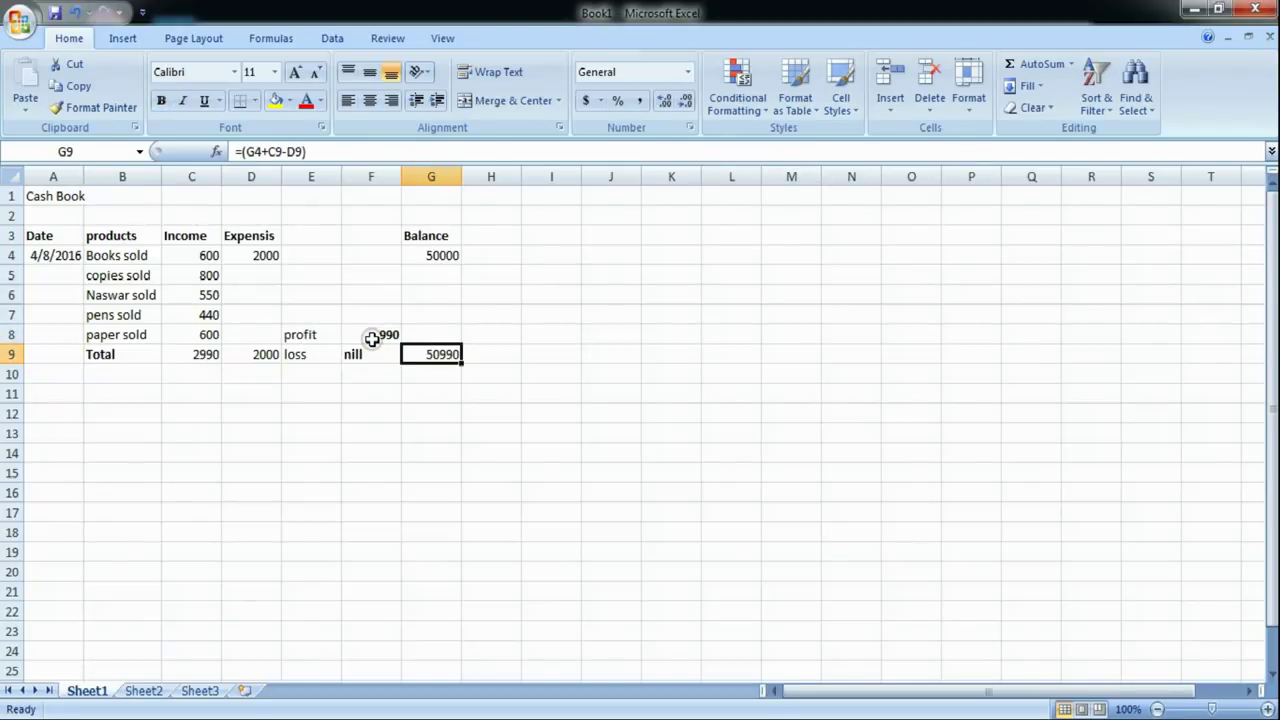
key("Left")
key("Left")
key("Left")
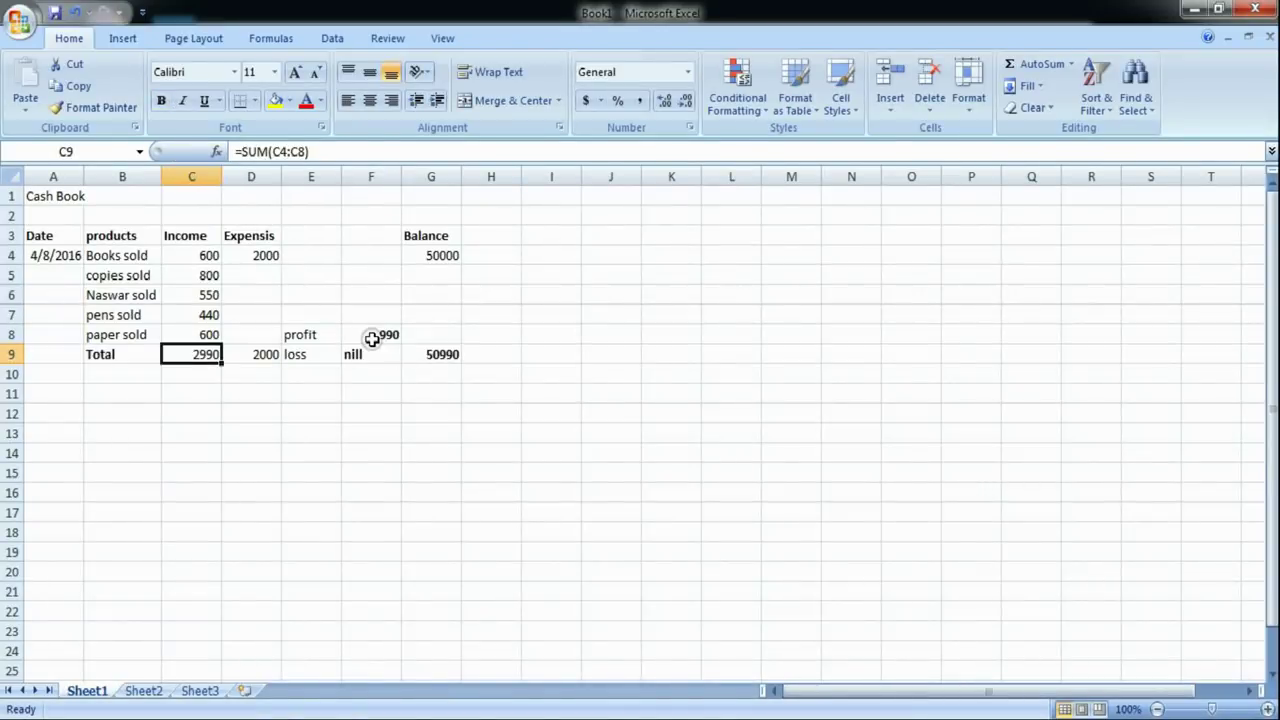
key("Right")
key("Left")
key("Up")
key("Up")
key("Up")
key("Up")
key("Up")
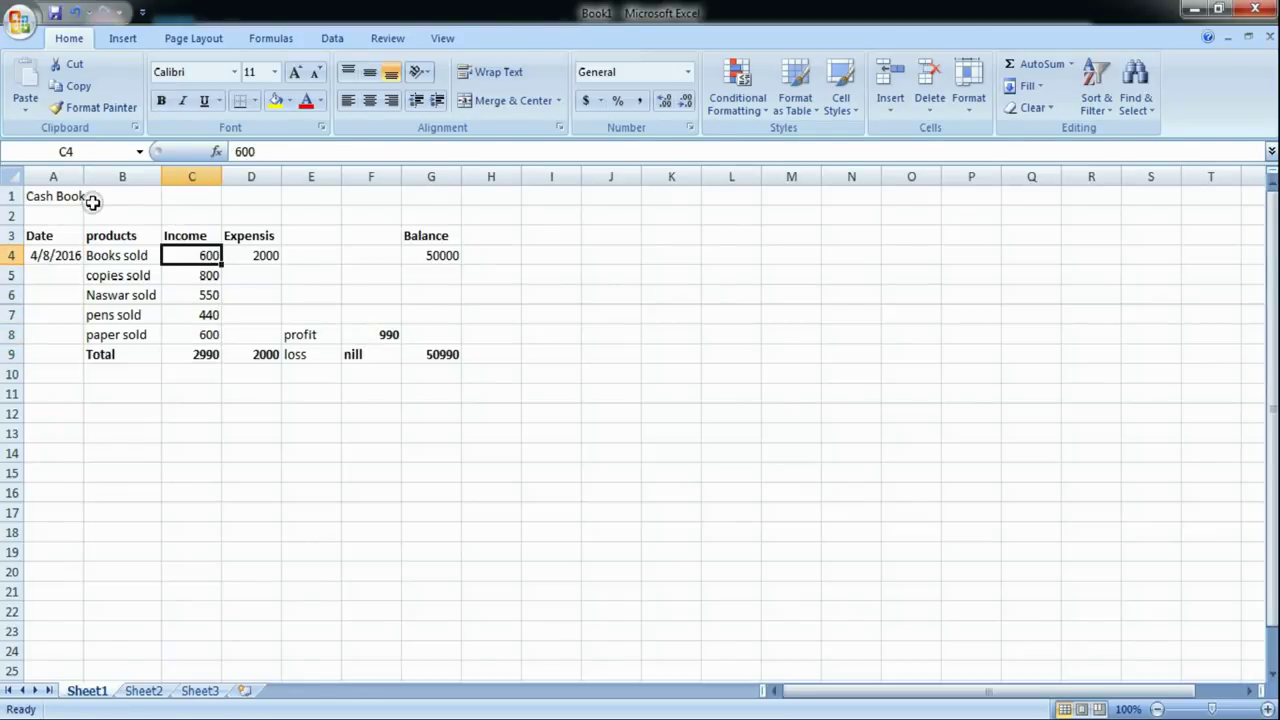
left_click(79, 197)
Merge and centre the Cash Book title across A1:G2, also centring it vertically.
left_click_drag(77, 196, 427, 216)
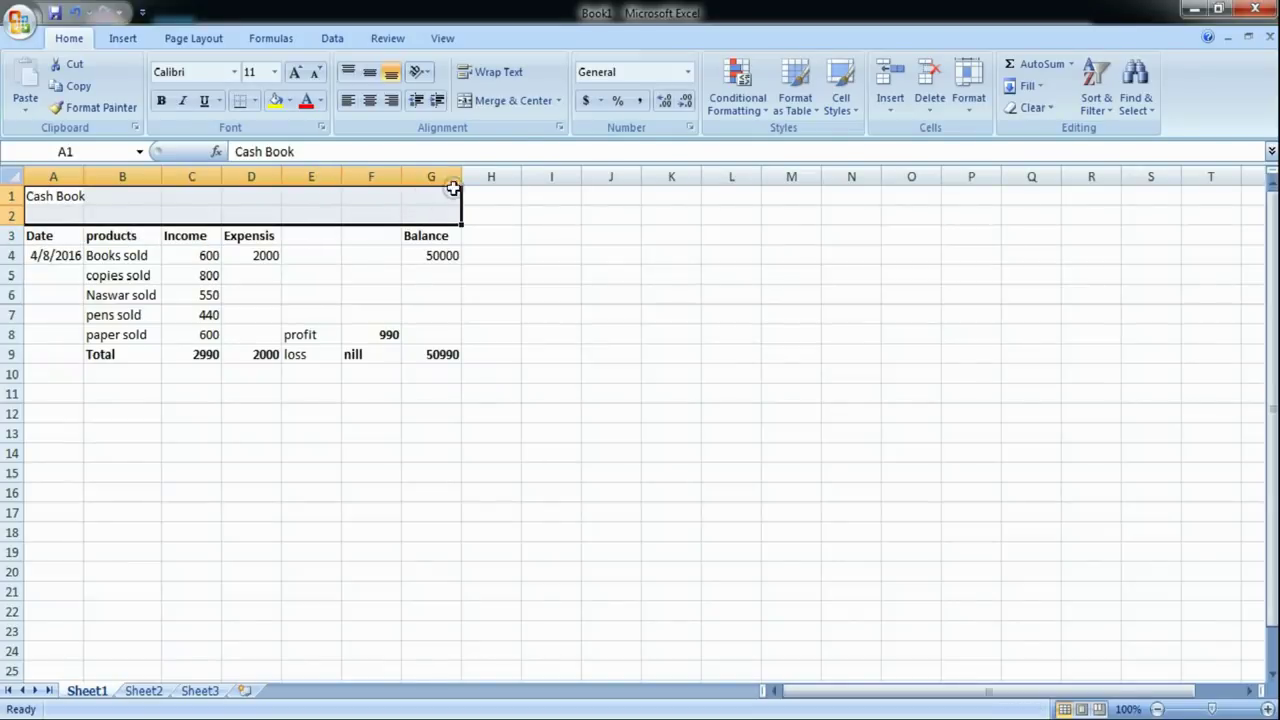
left_click(556, 101)
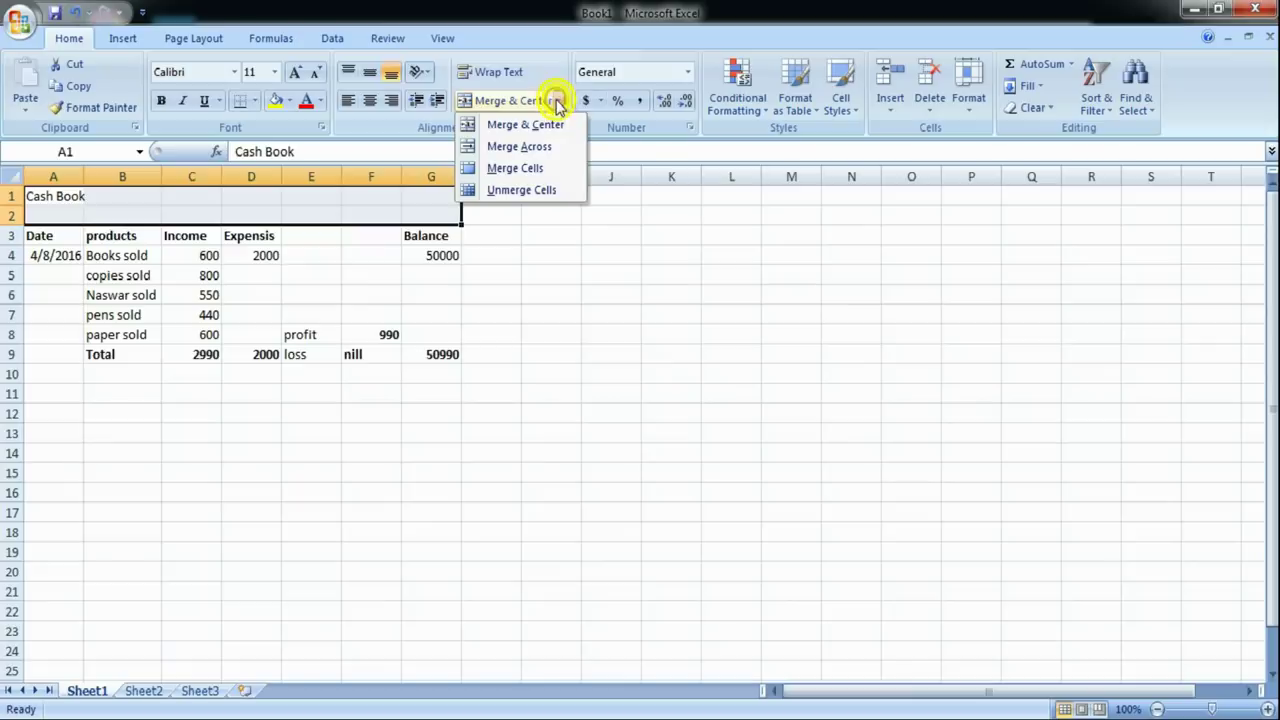
left_click(550, 125)
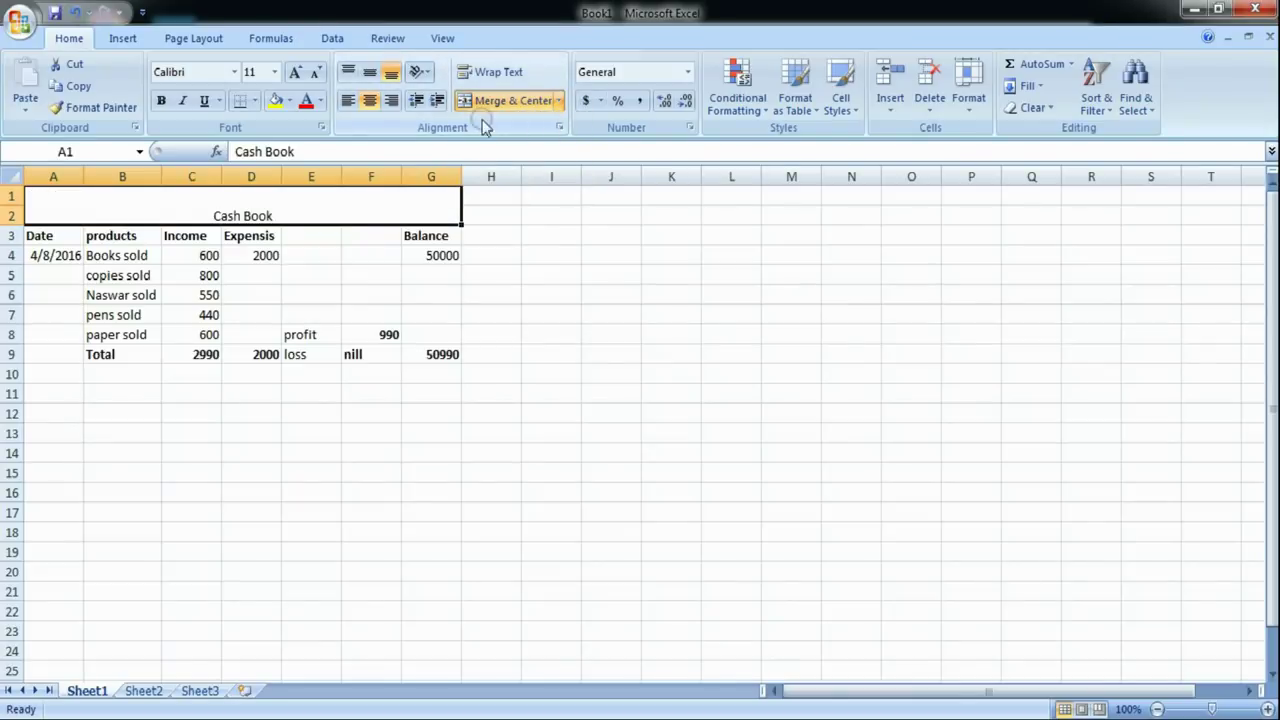
left_click(369, 80)
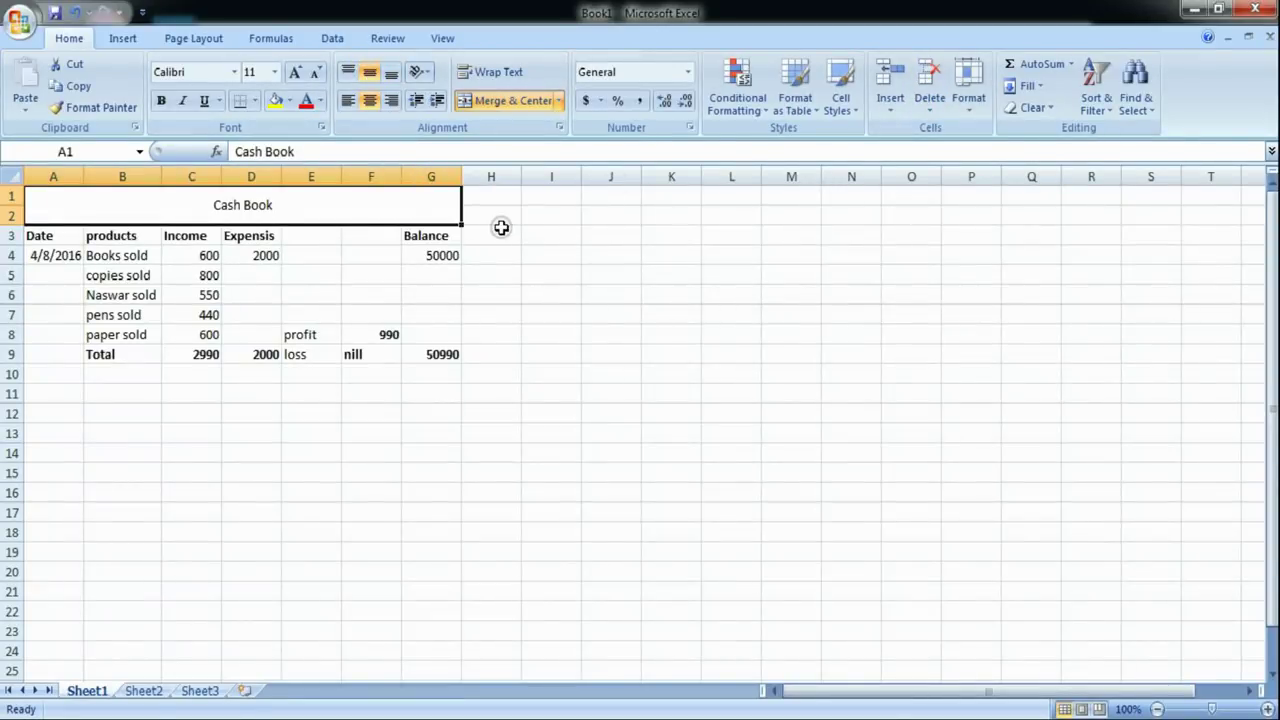
left_click(500, 232)
left_click(367, 210)
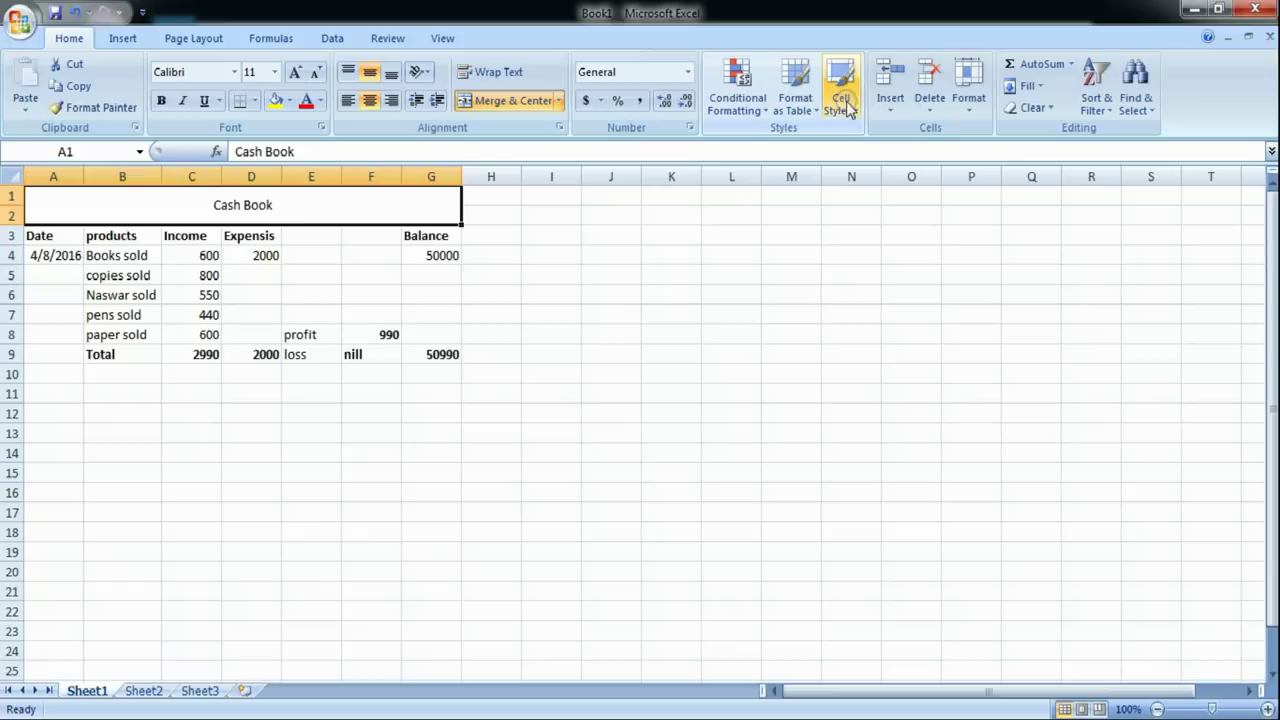
Apply the Accent1 cell style to the Cash Book title and set its font size to 18.
left_click(842, 100)
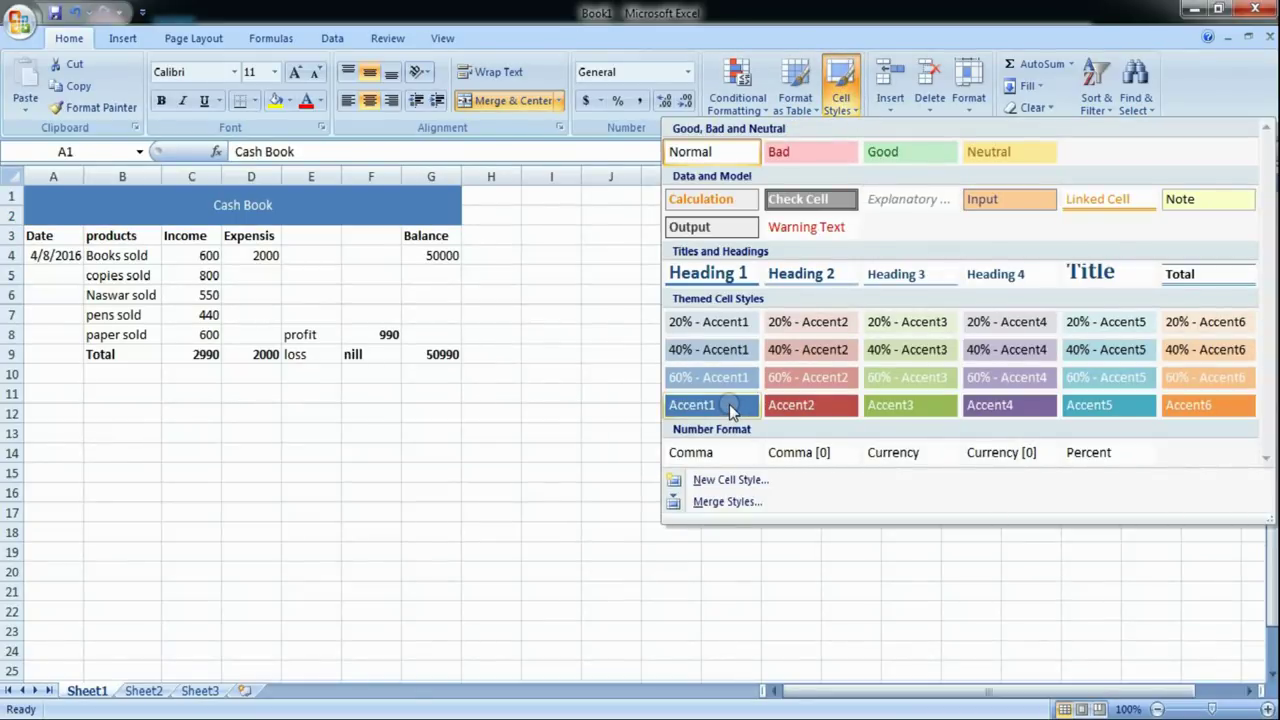
left_click(728, 408)
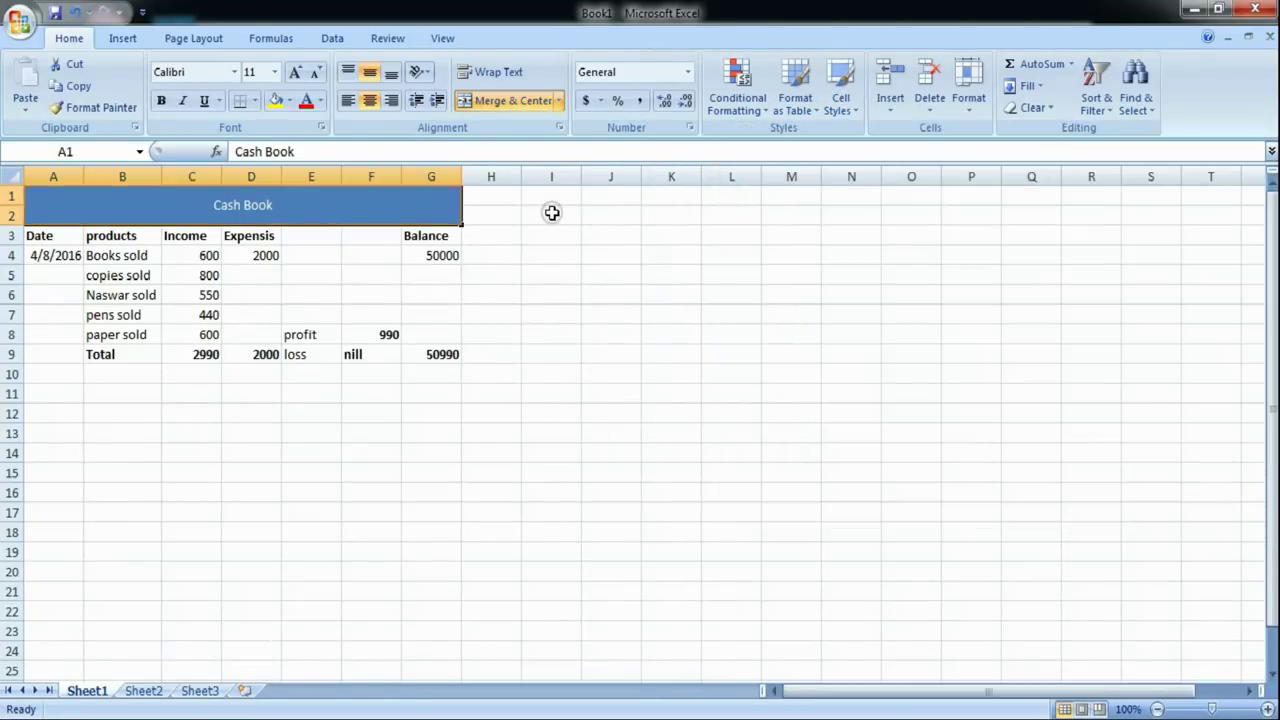
left_click(276, 74)
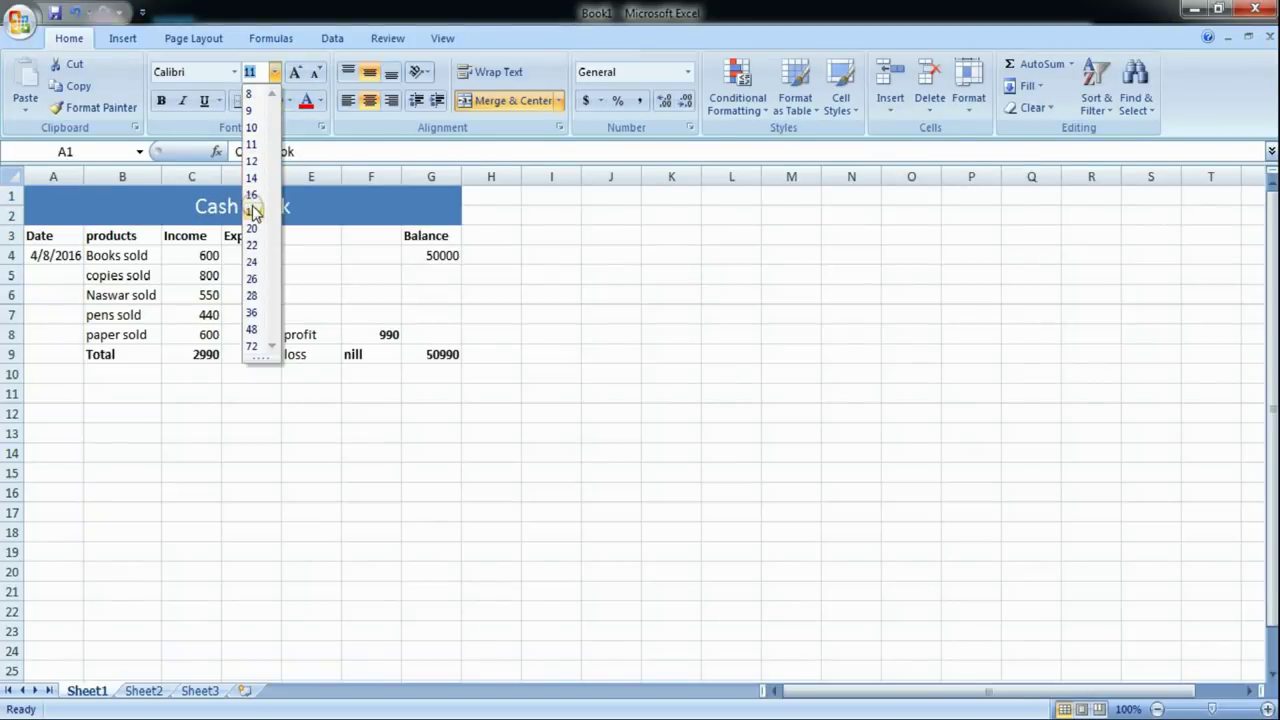
left_click(252, 210)
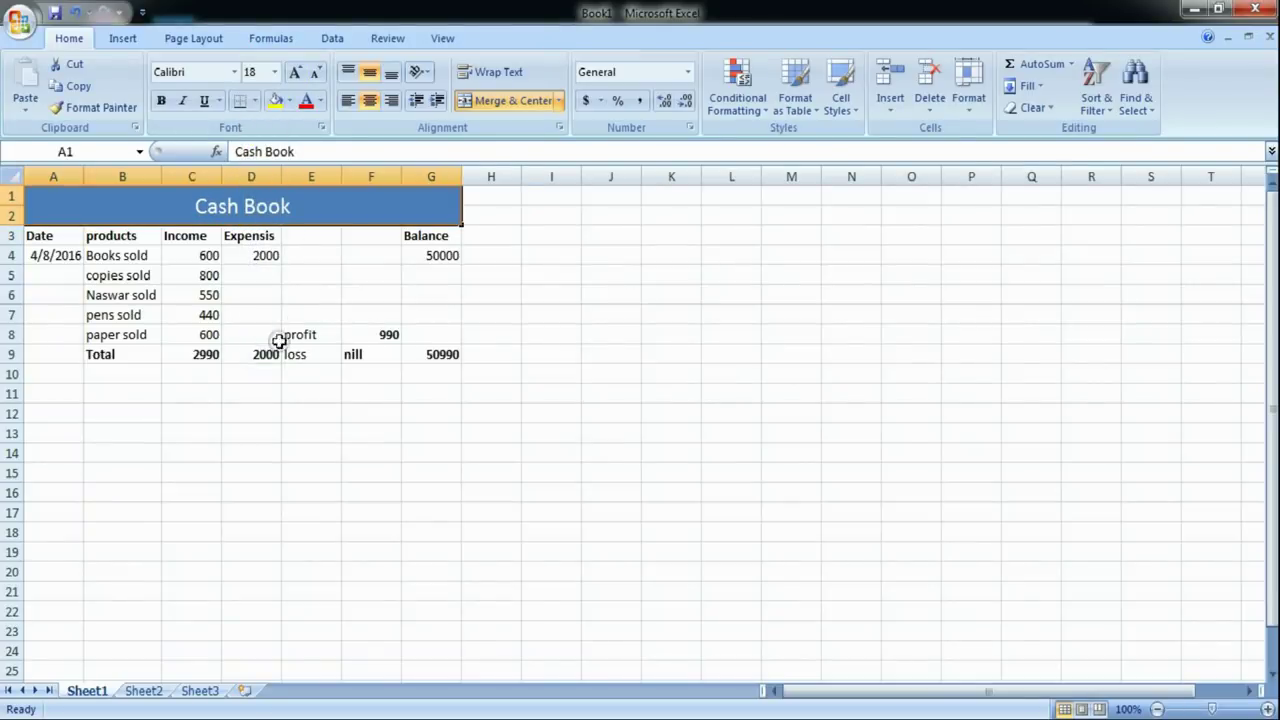
left_click(60, 378)
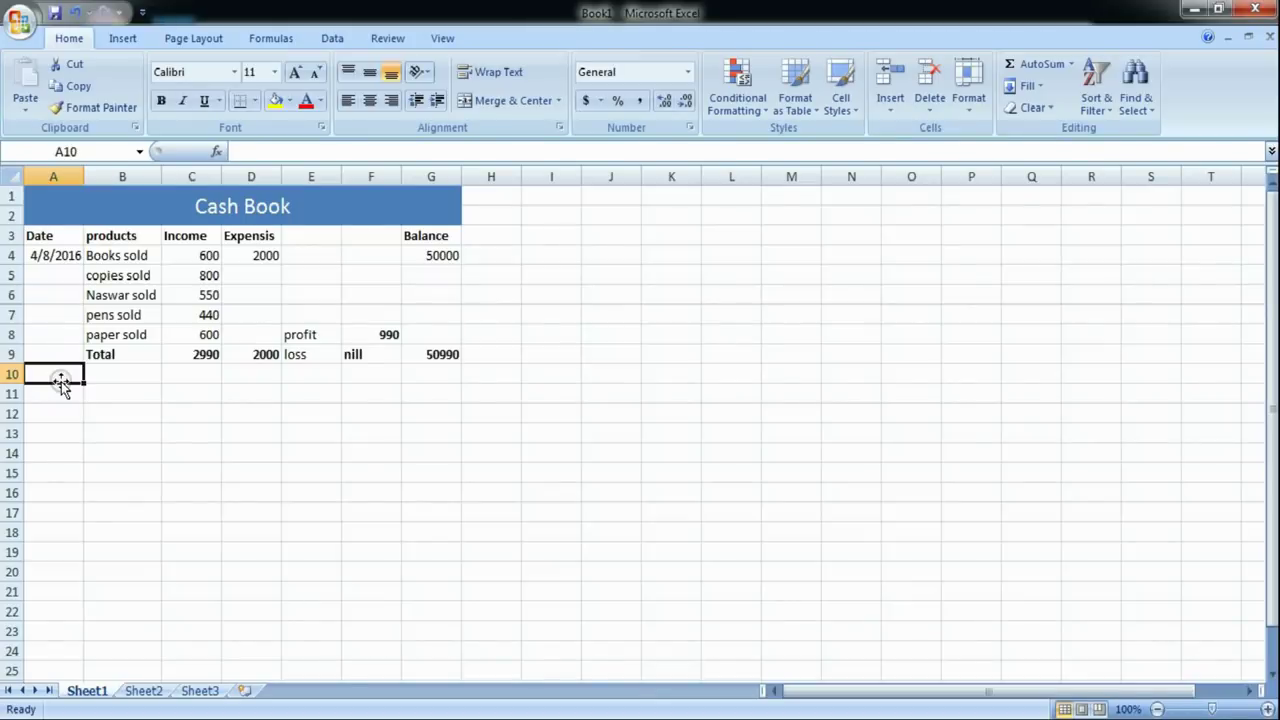
Enter 9 in A10 and format it as a Short Date.
type("9")
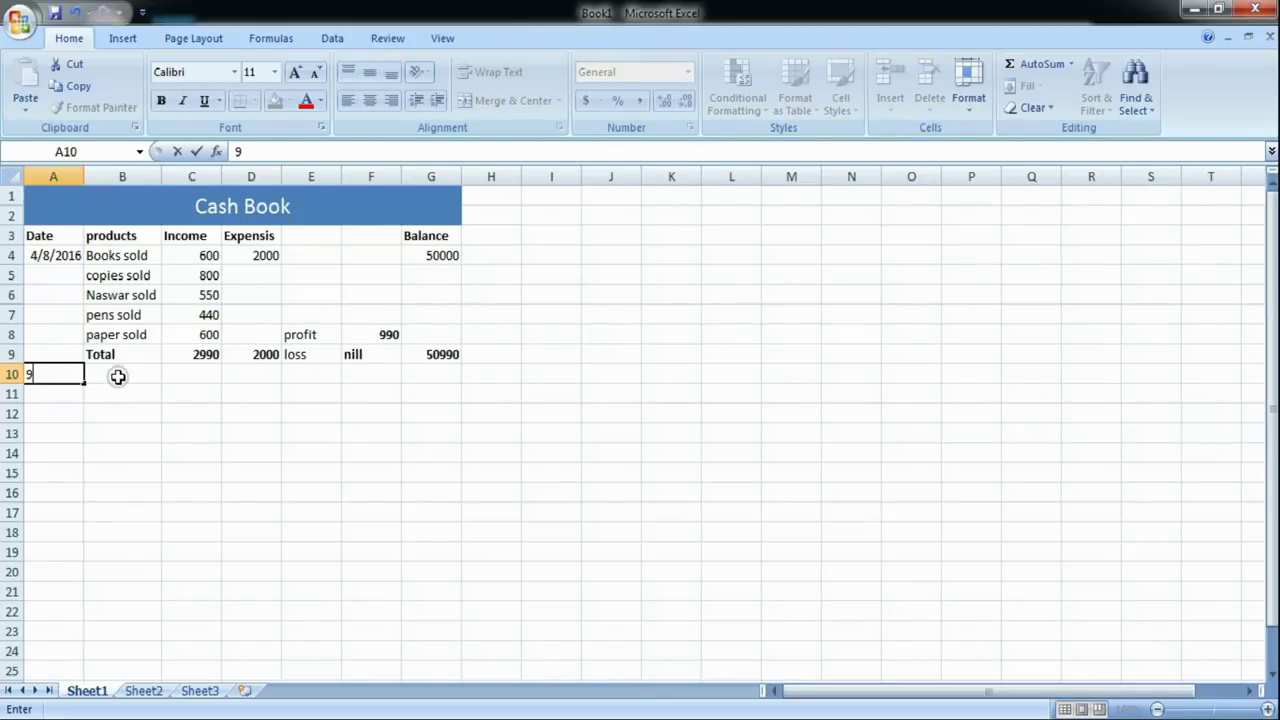
left_click(117, 374)
left_click(57, 378)
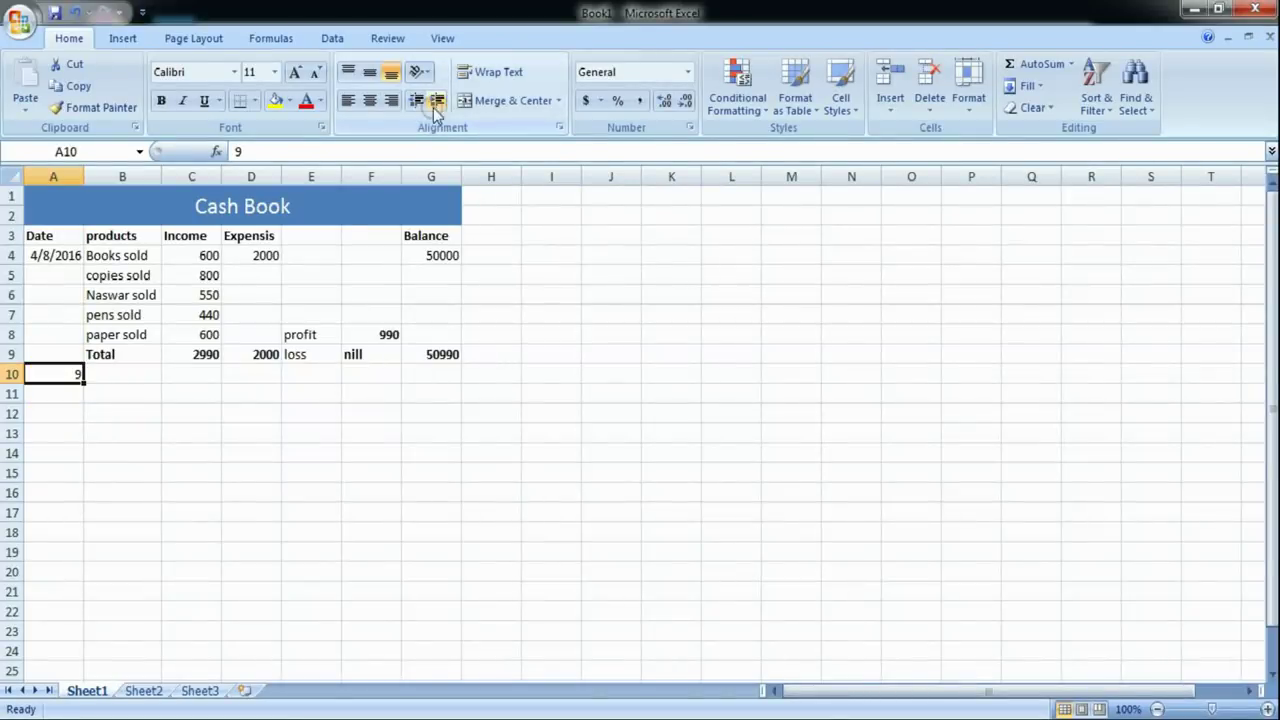
left_click(655, 80)
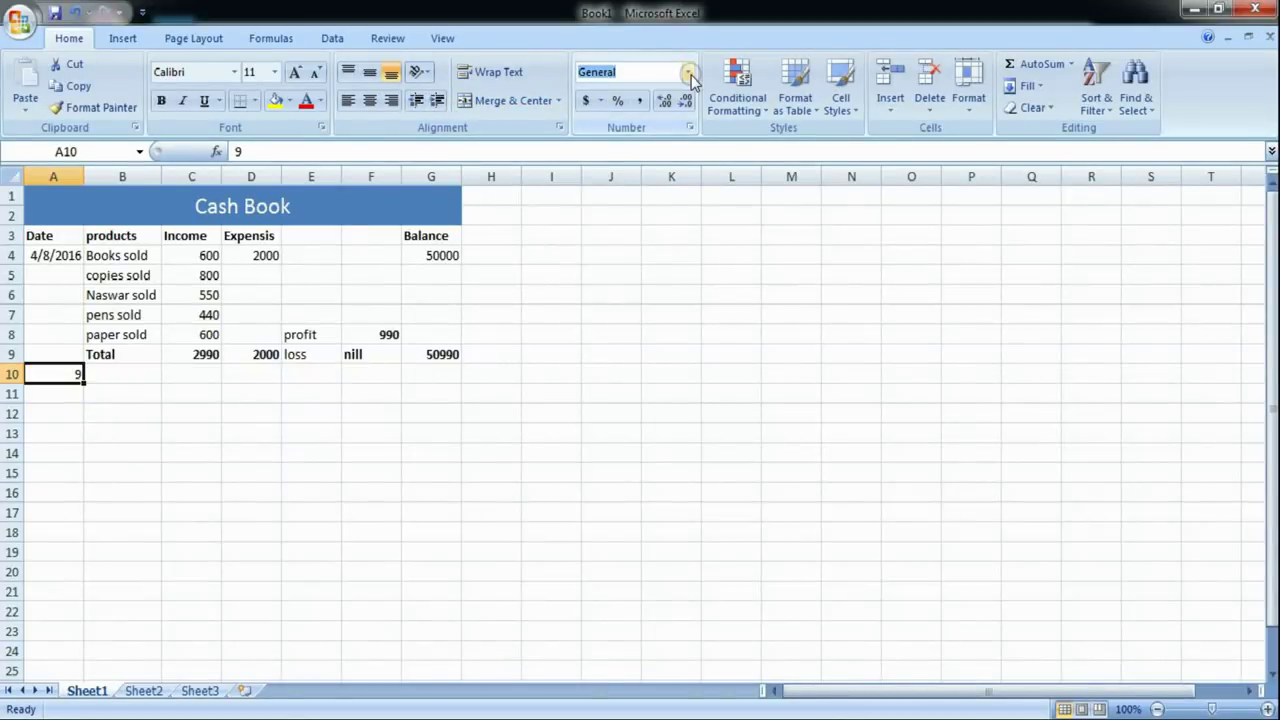
left_click(688, 72)
left_click(645, 282)
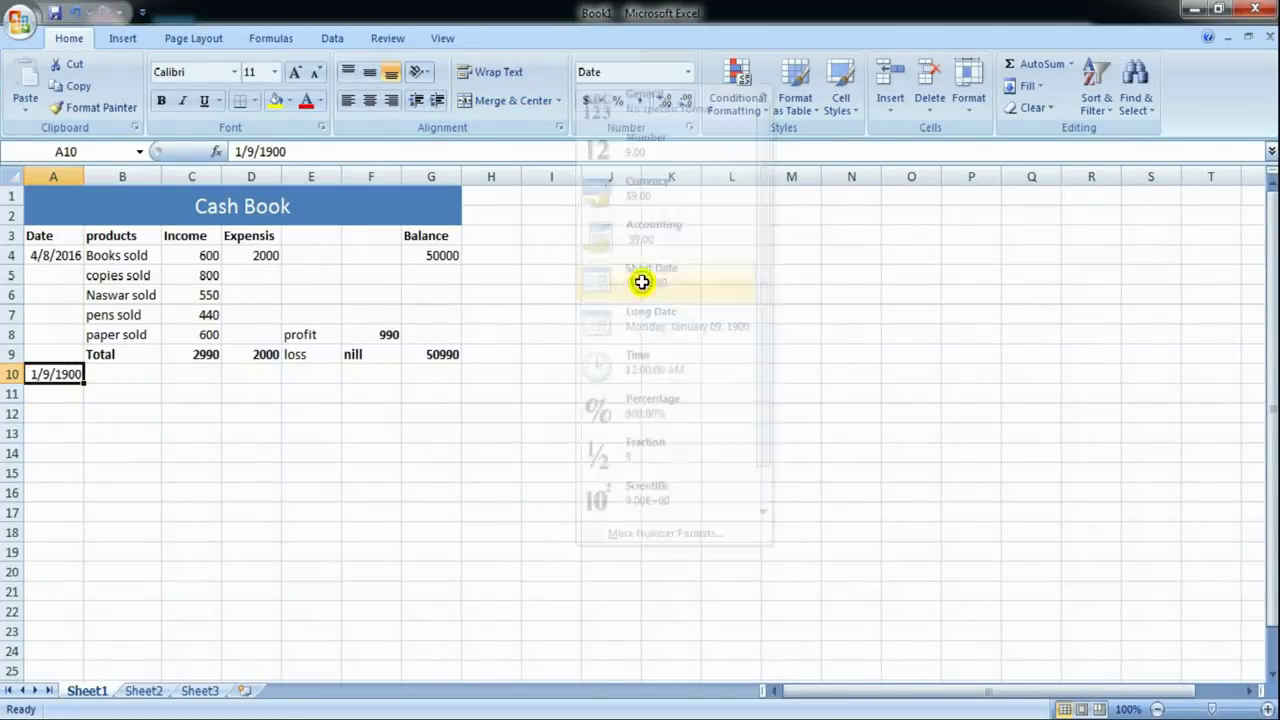
Edit the date to 4/9/2016 and move it from A10 into A11.
left_click(279, 151)
left_click_drag(279, 151, 260, 151)
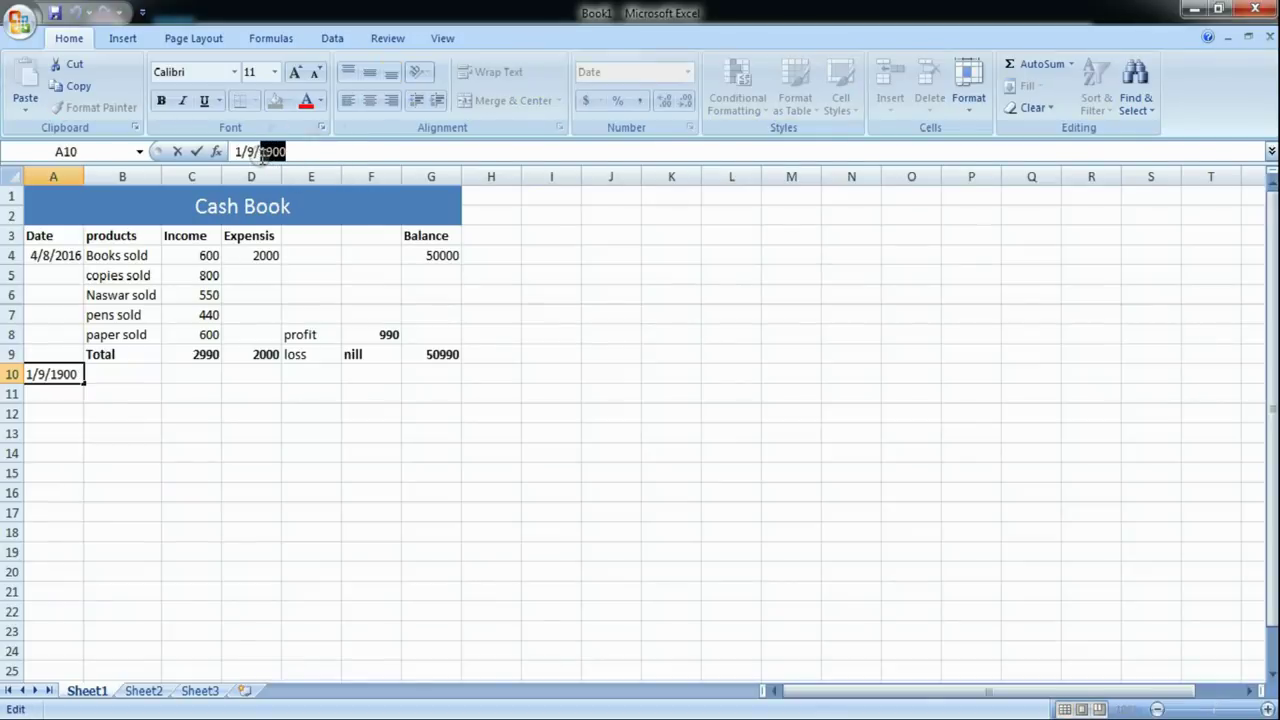
type("2016")
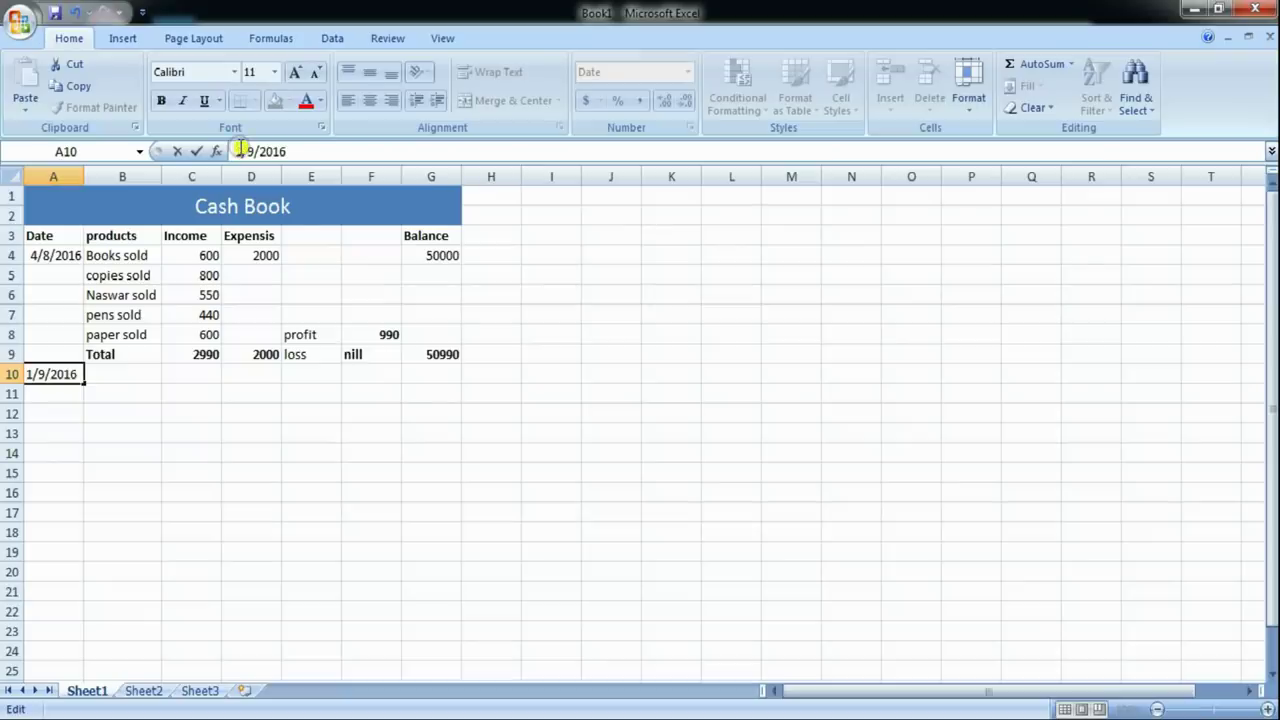
left_click_drag(242, 151, 227, 153)
type("4")
left_click_drag(80, 374, 13, 374)
key("ctrl+c")
key("BackSpace")
left_click(48, 393)
key("ctrl+v")
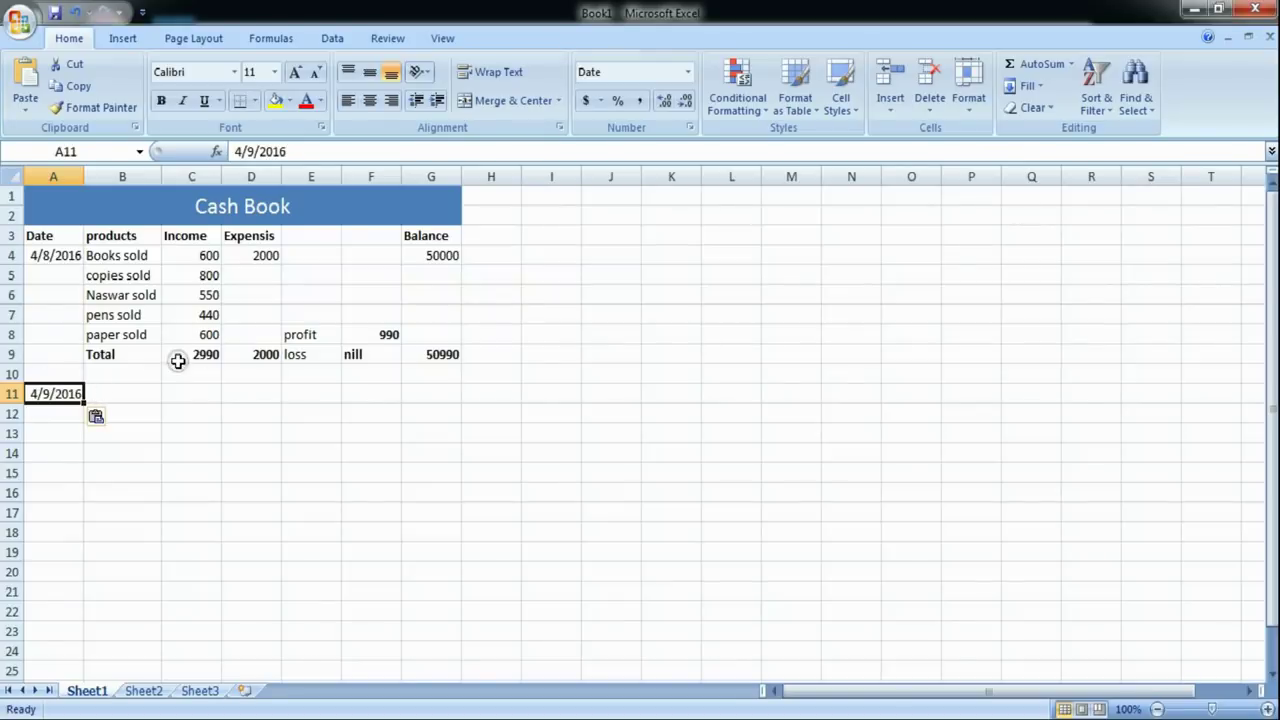
Enter Books sold and shoes sold in B11 and B12.
left_click(131, 399)
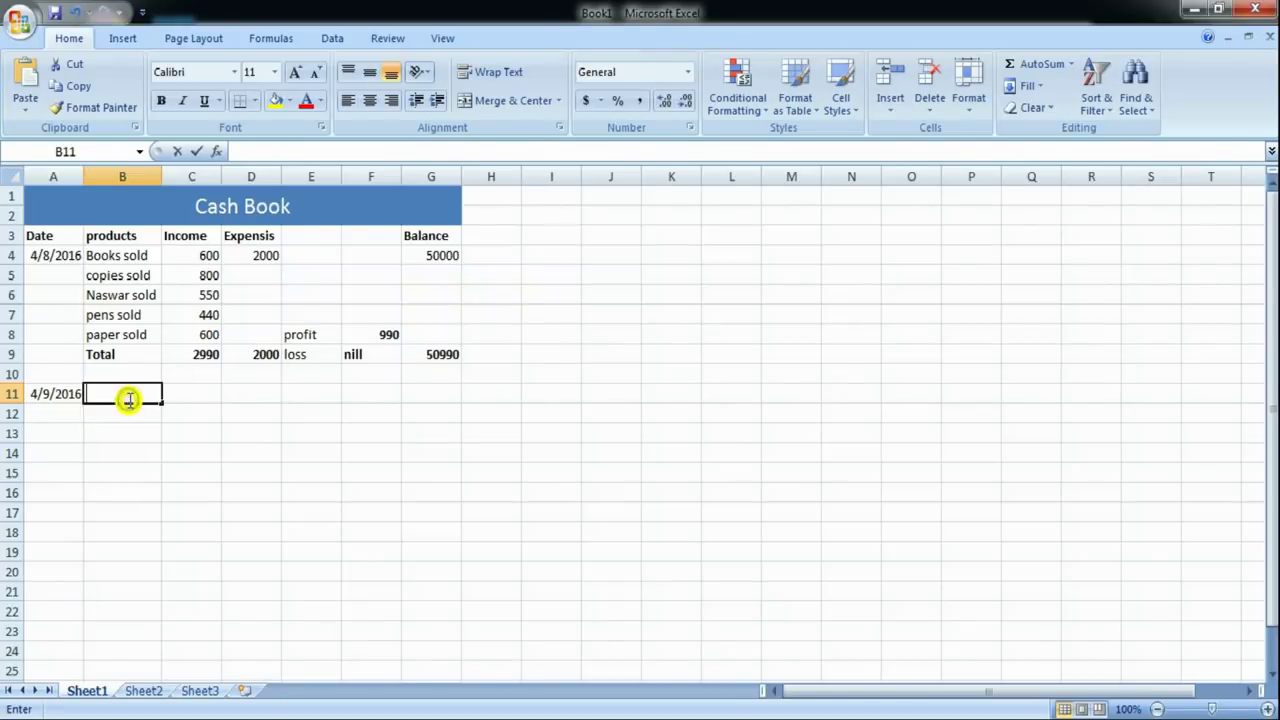
double_click(130, 399)
type("ooks sokl")
key("BackSpace")
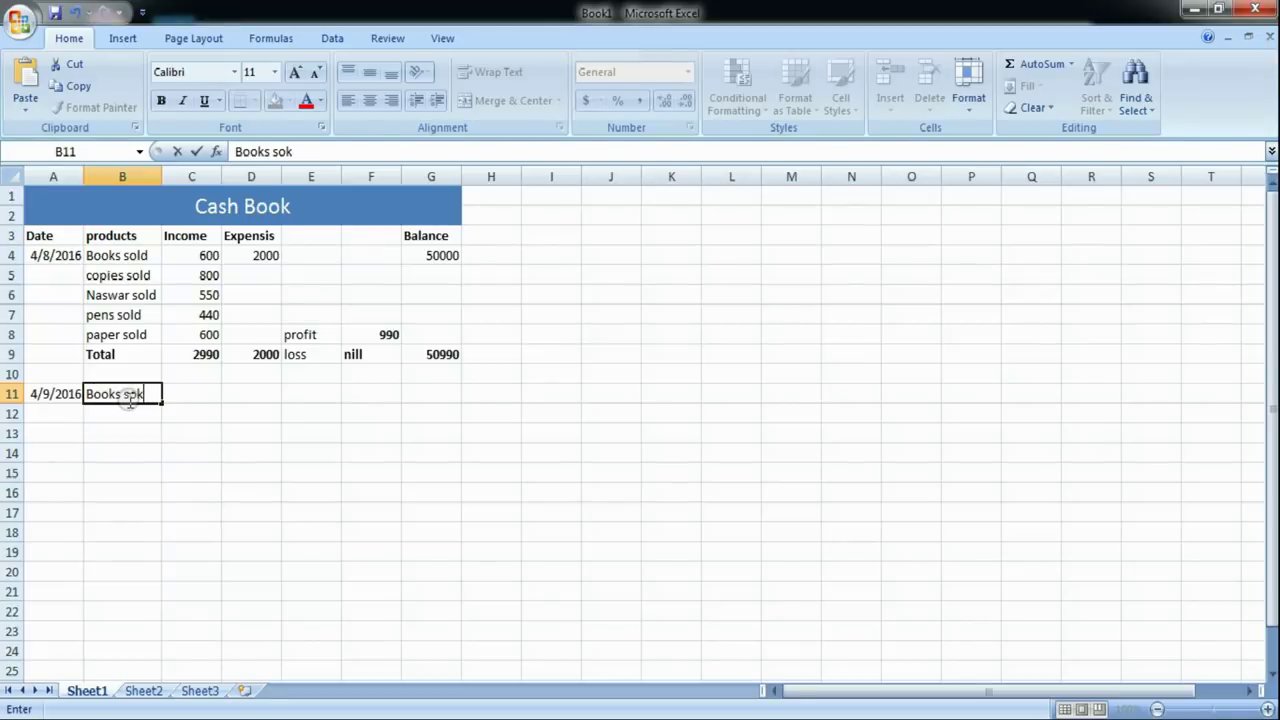
key("BackSpace")
type("ld")
key("Return")
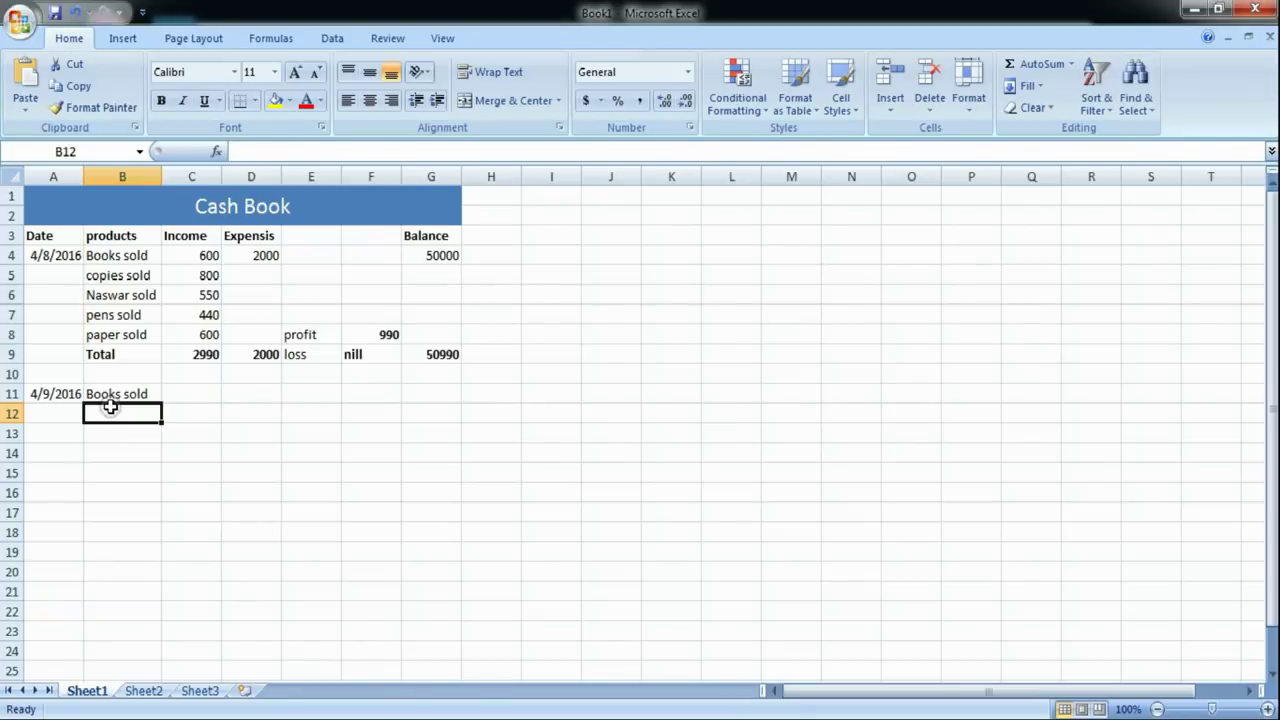
type("shoes sold")
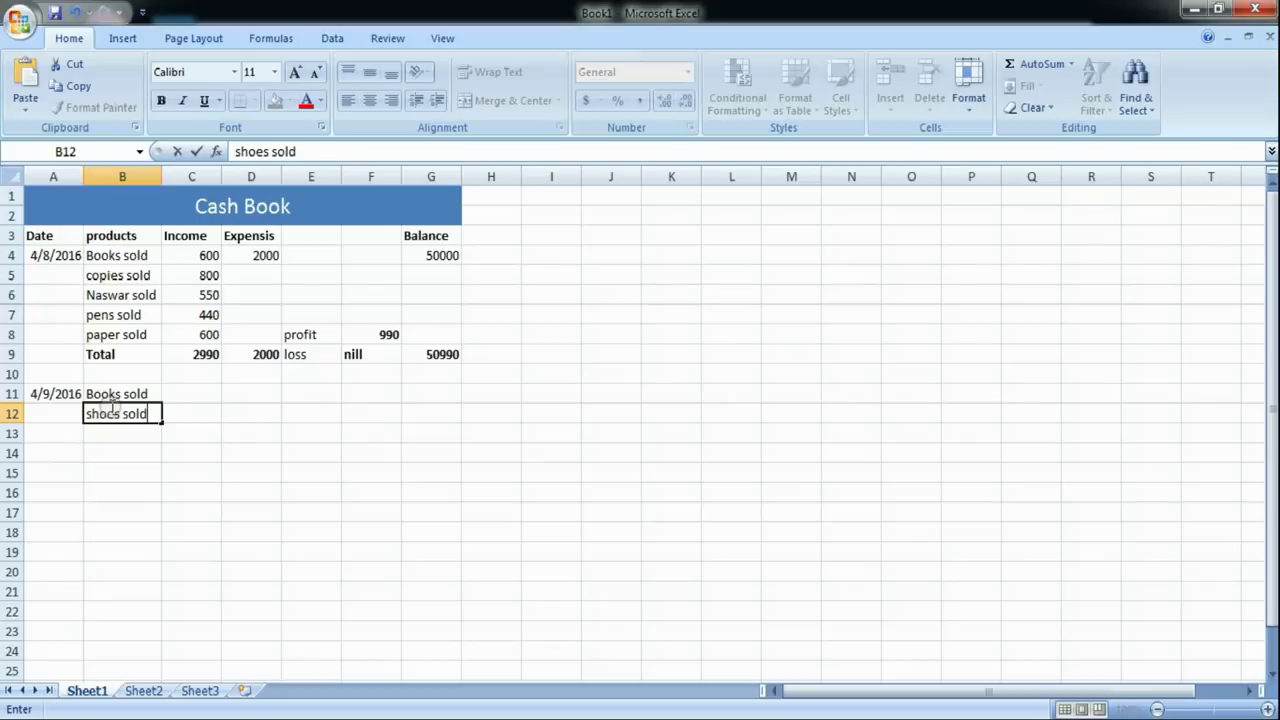
key("Return")
Enter clothes sold and sandle sold in B13 and B14.
type("clothes sold")
key("Return")
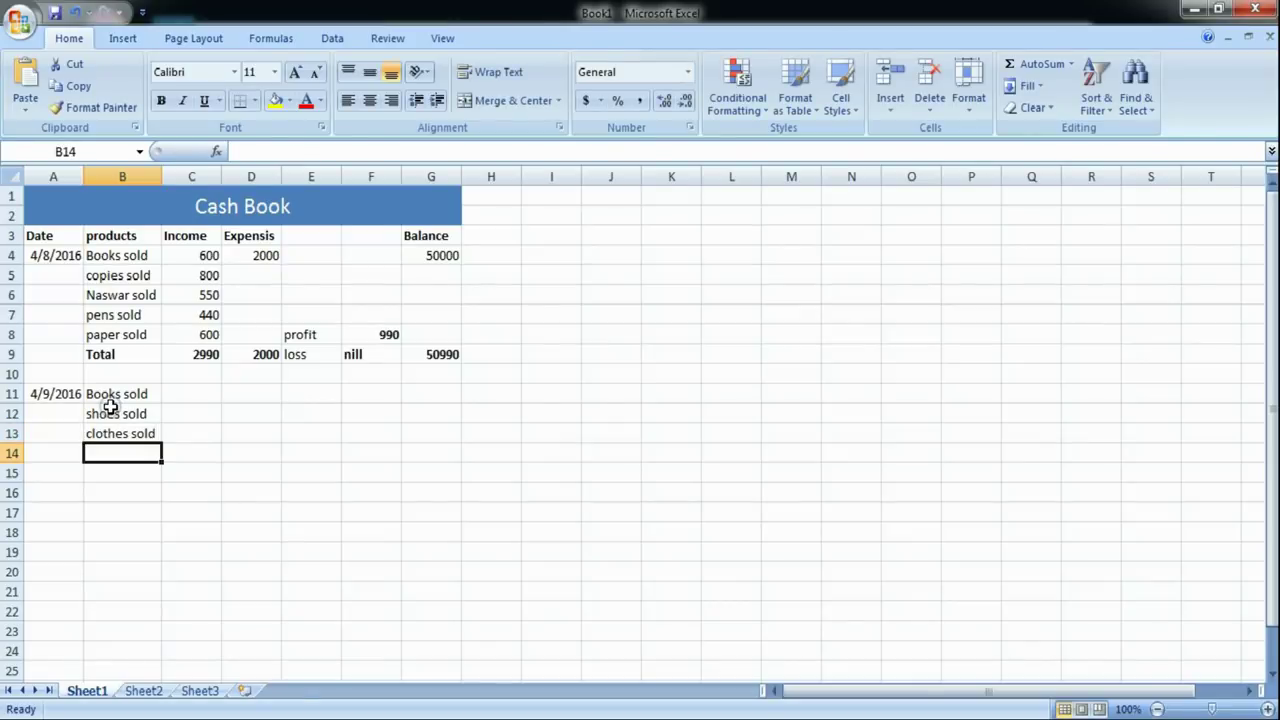
type("sandle sold")
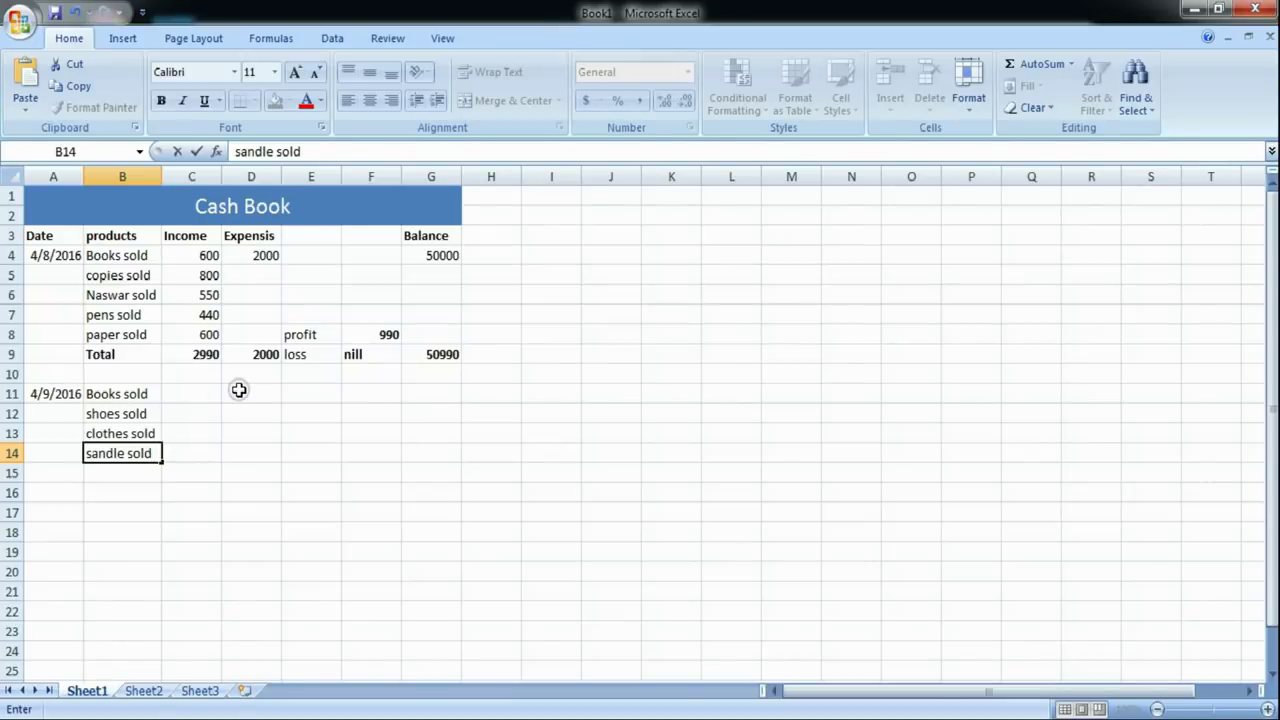
left_click(239, 393)
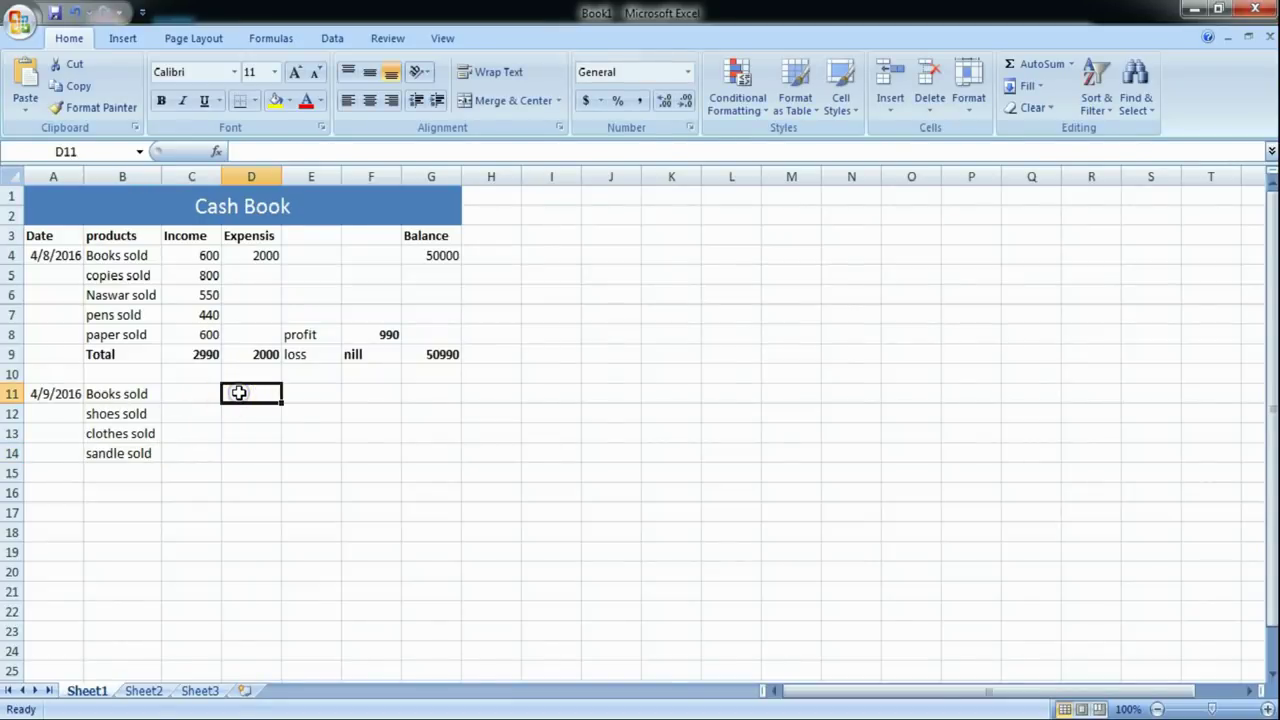
Enter expense 2500 in D11 and incomes 300, 800, 1200, 300 in C11:C14.
type("2500")
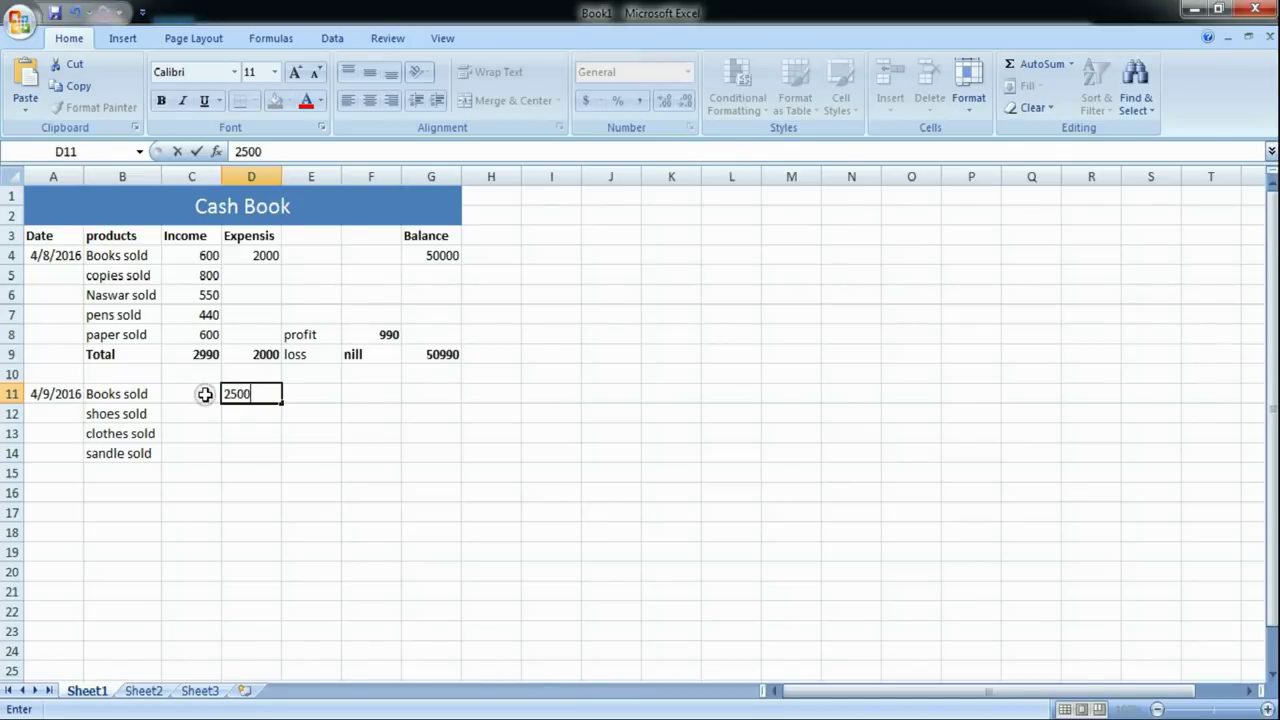
left_click(204, 394)
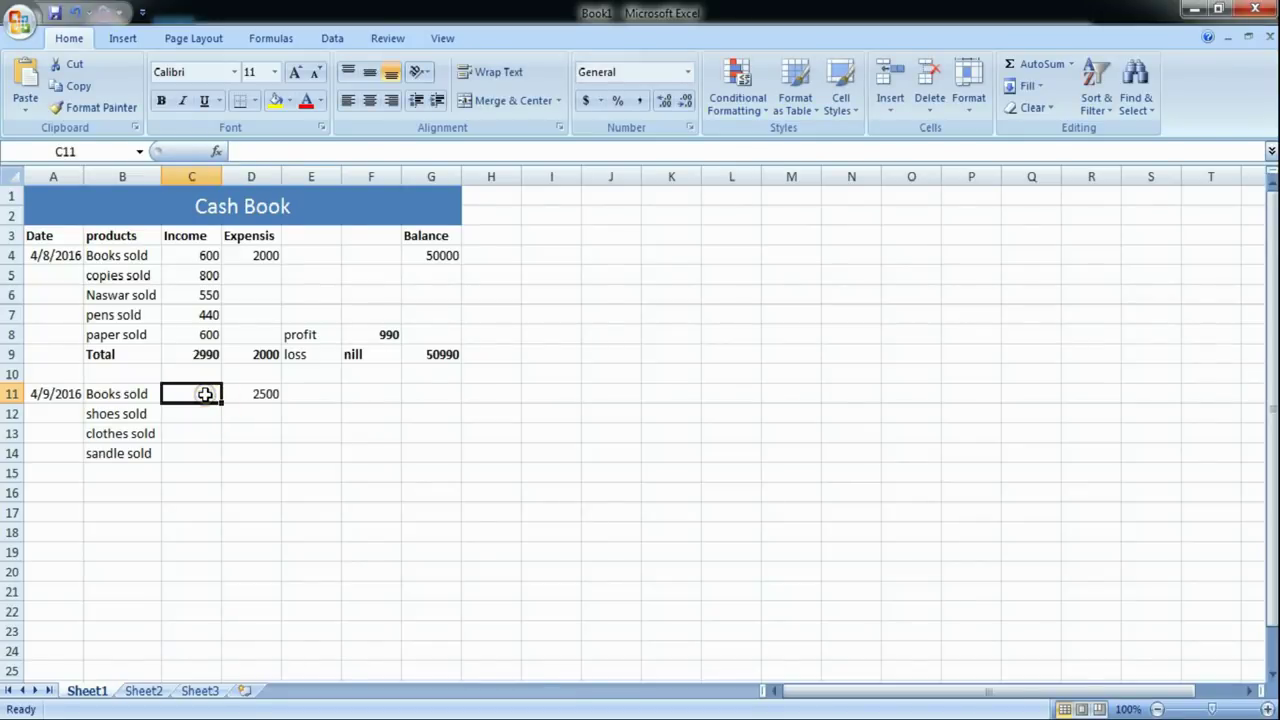
type("300")
key("Return")
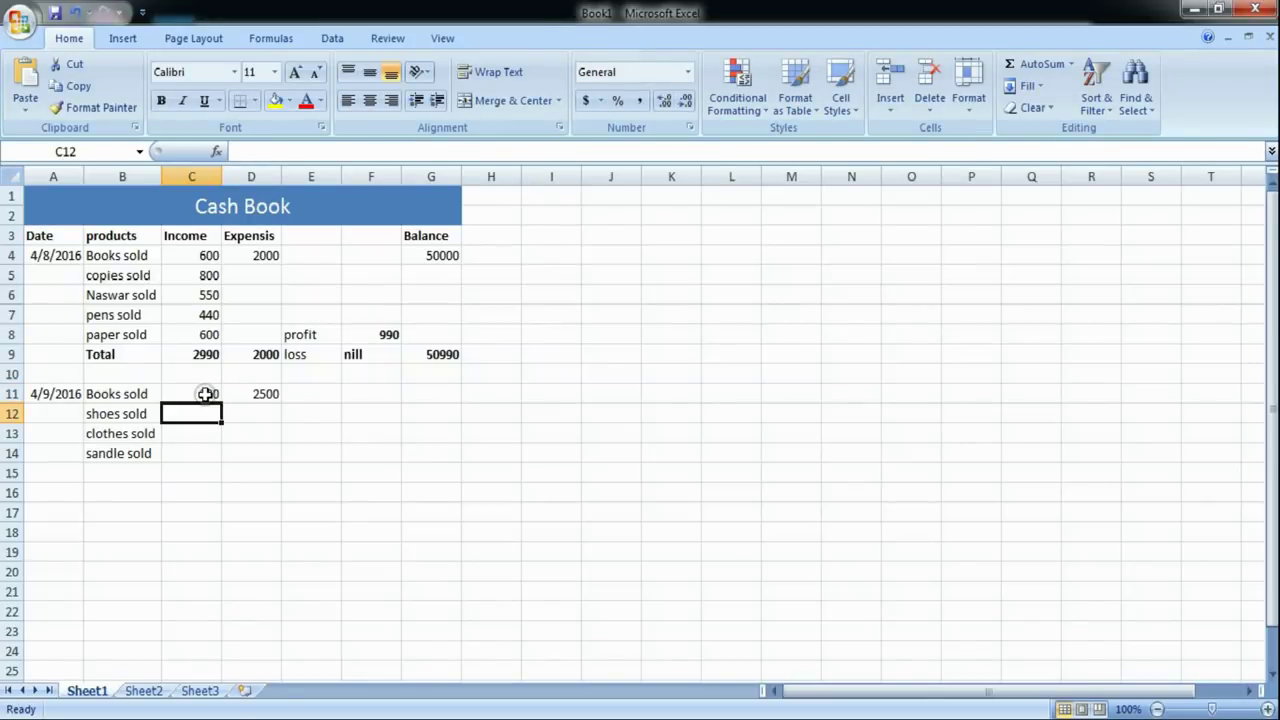
type("800")
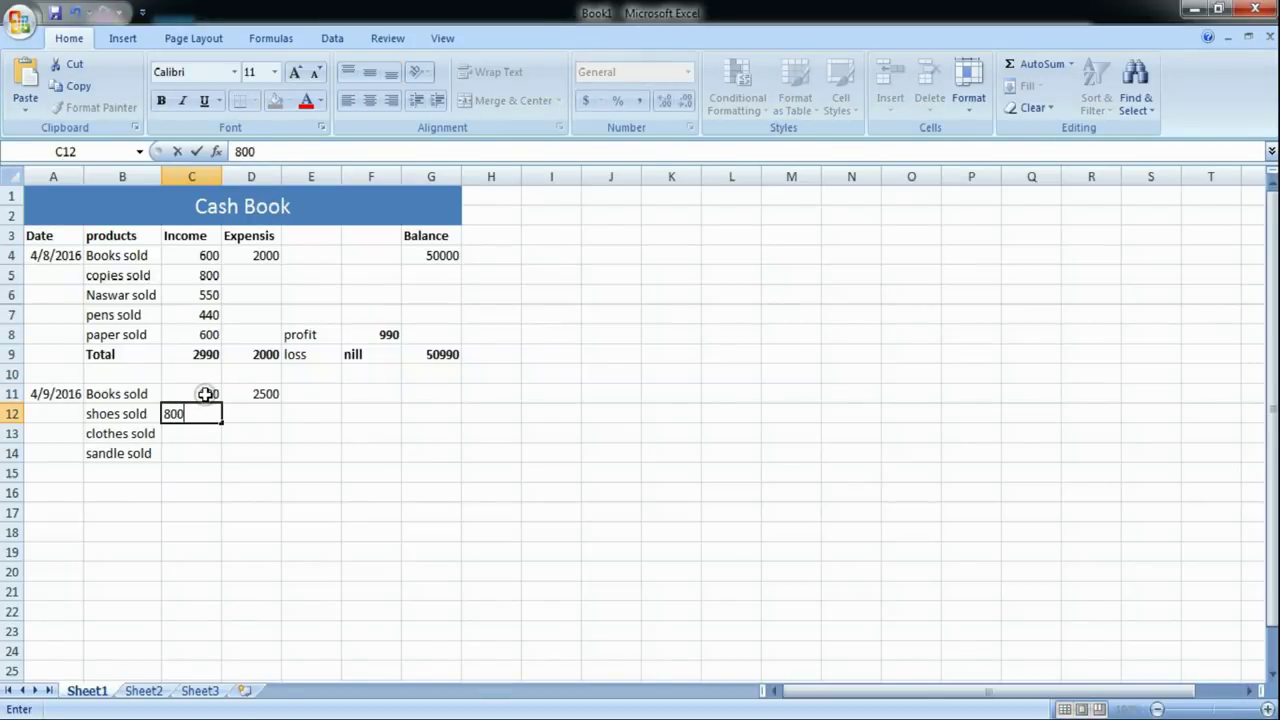
key("Return")
type("1200")
key("Return")
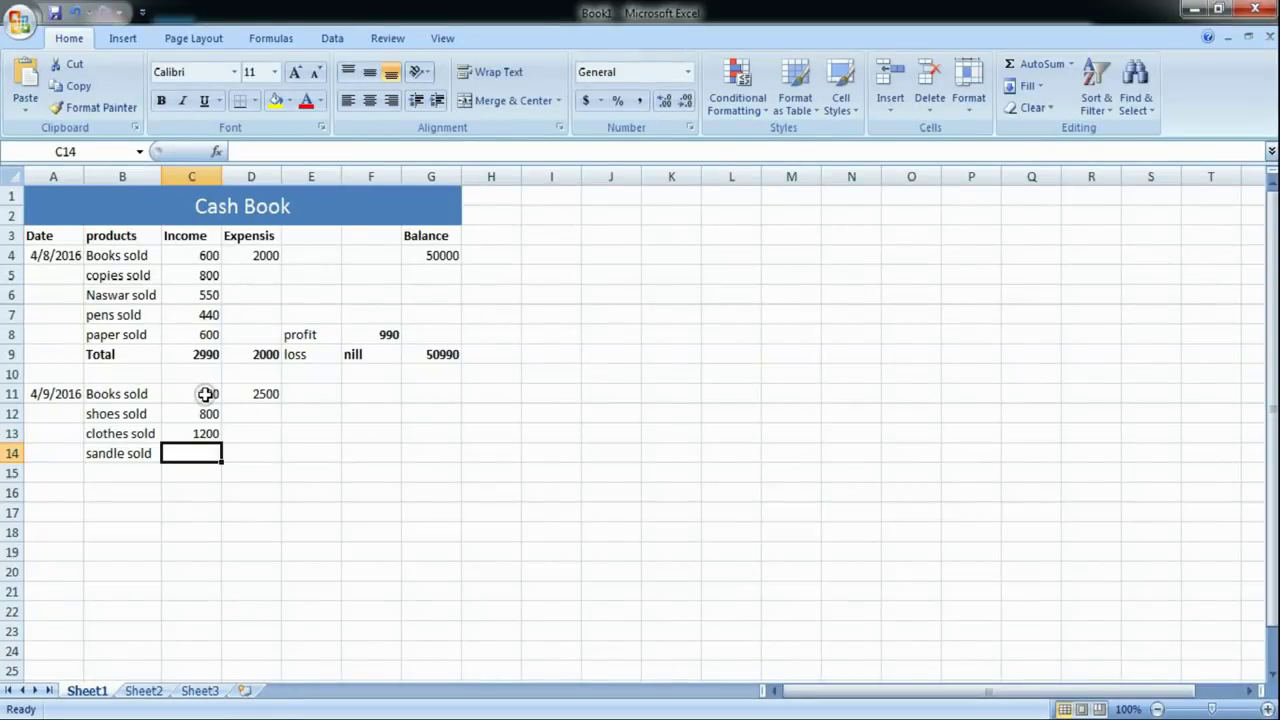
type("300")
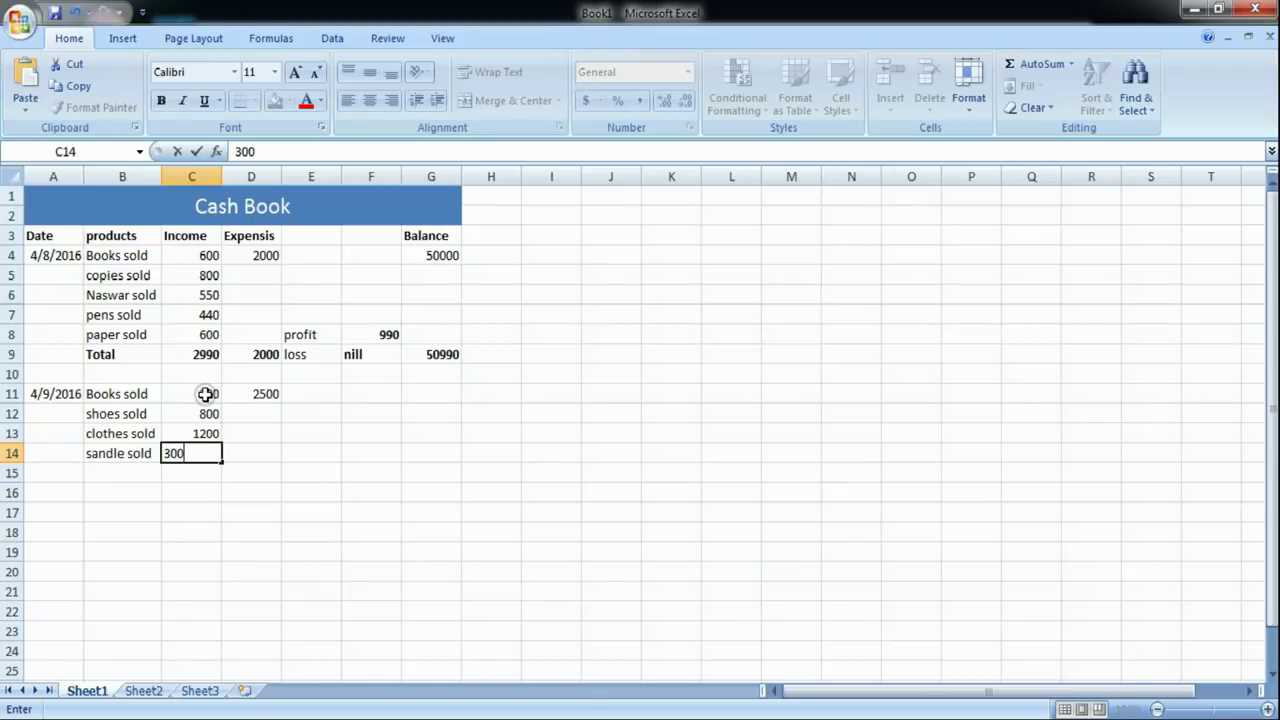
key("Return")
Type Total in B15 and begin a =sum( formula in C15.
key("Left")
type("Total")
key("Tab")
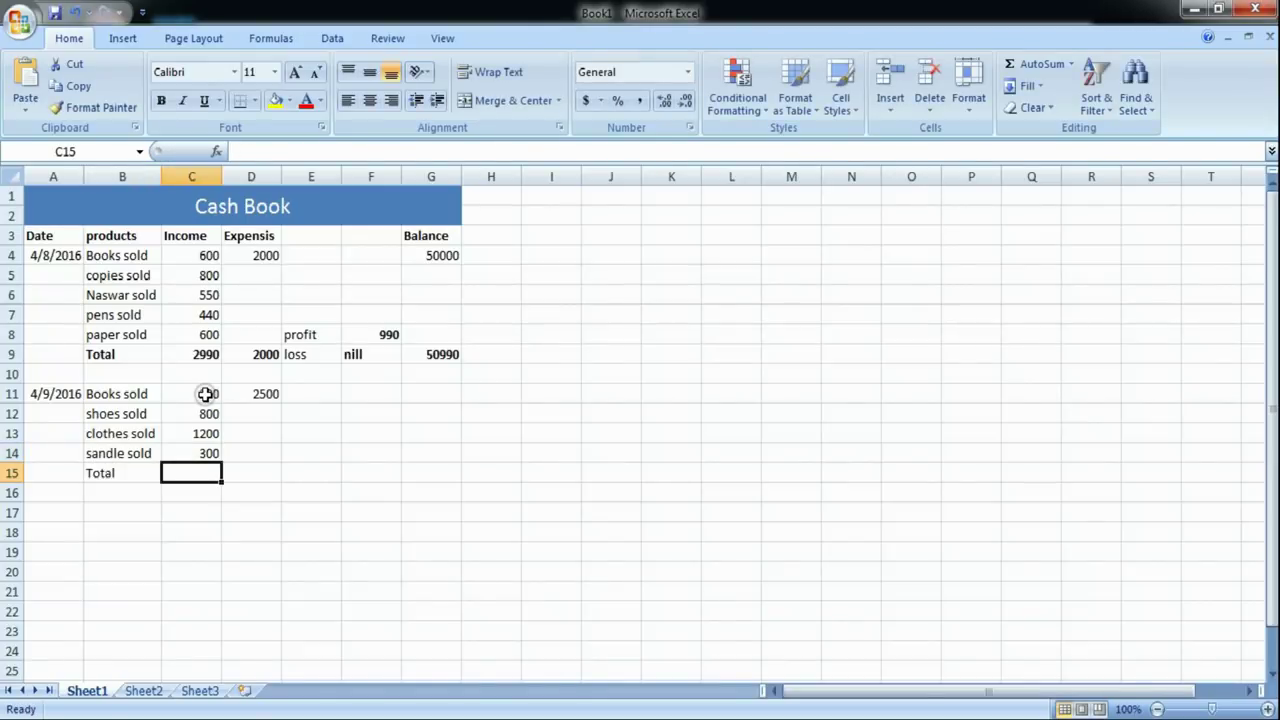
type("=sum(")
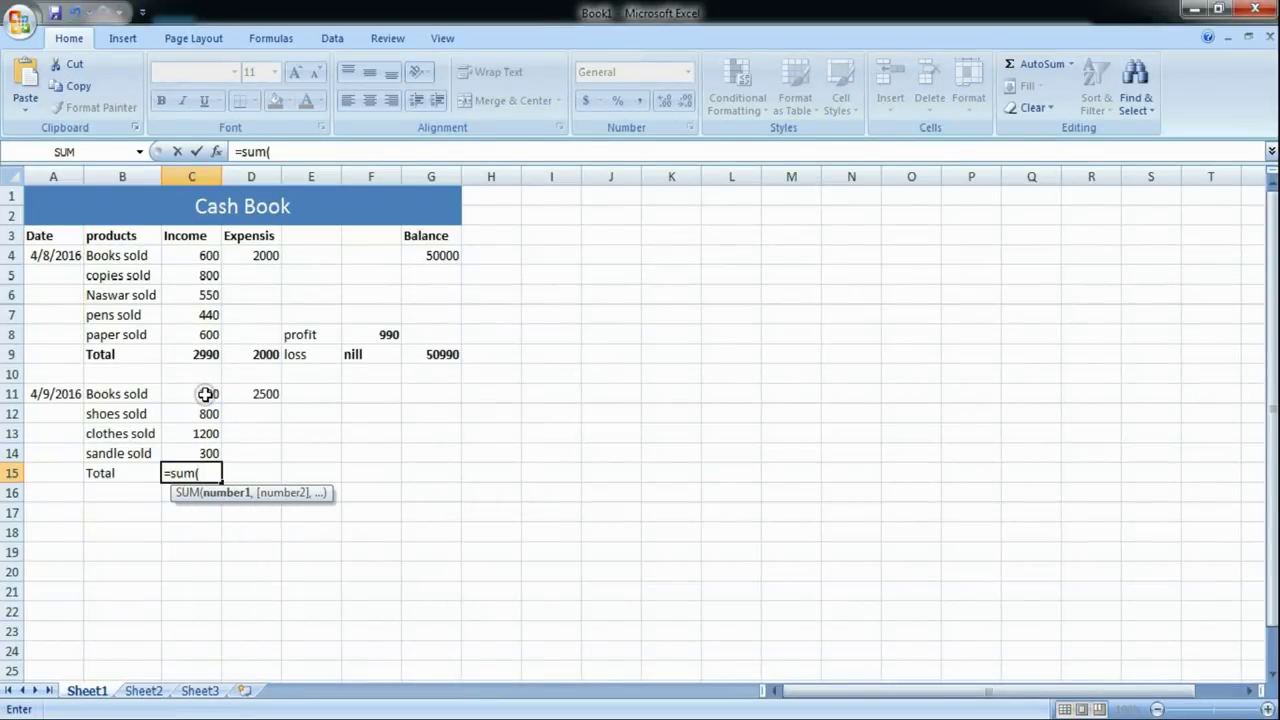
Complete =SUM(C11:C14) in C15 to total the second day's income.
left_click(205, 394)
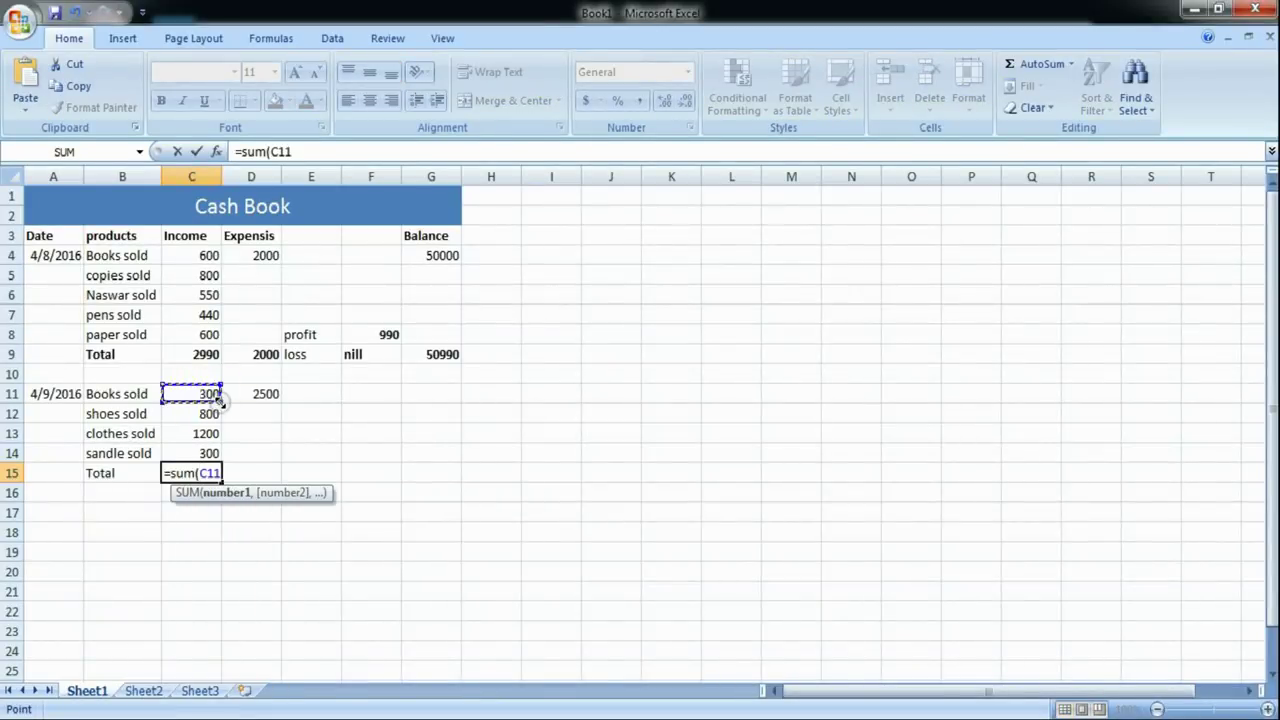
left_click_drag(215, 415, 220, 462)
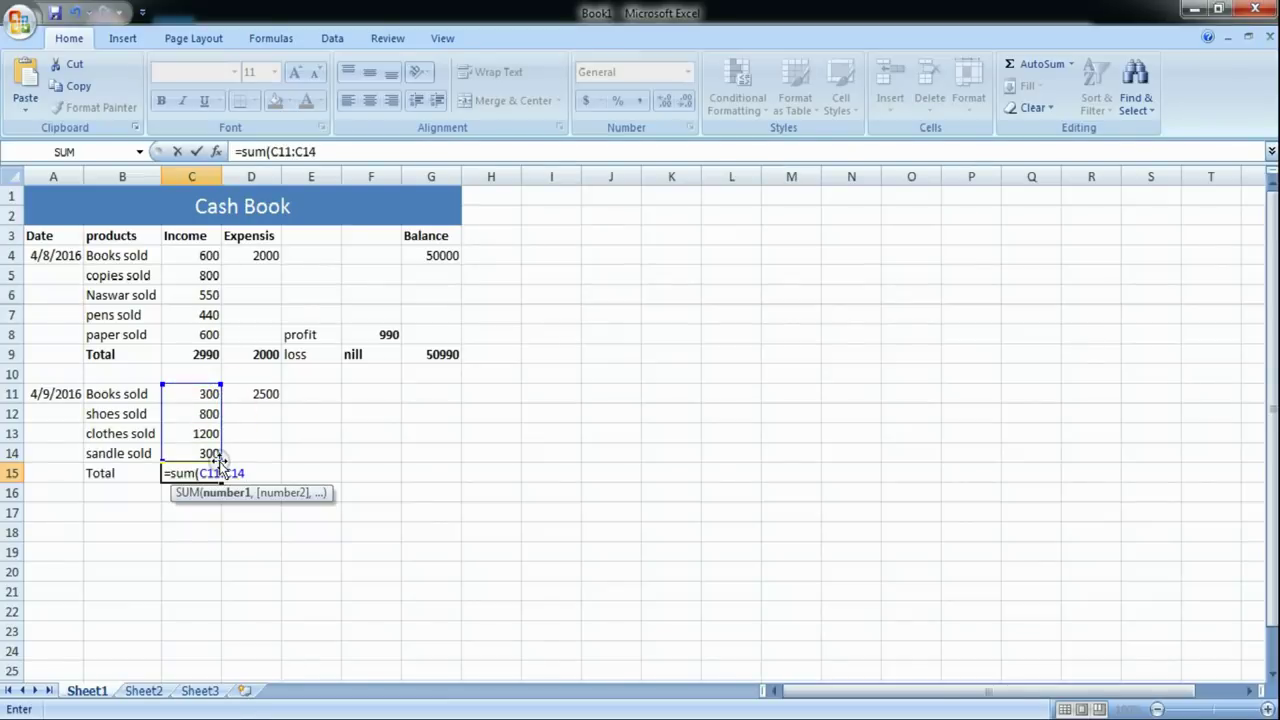
type(")")
key("Return")
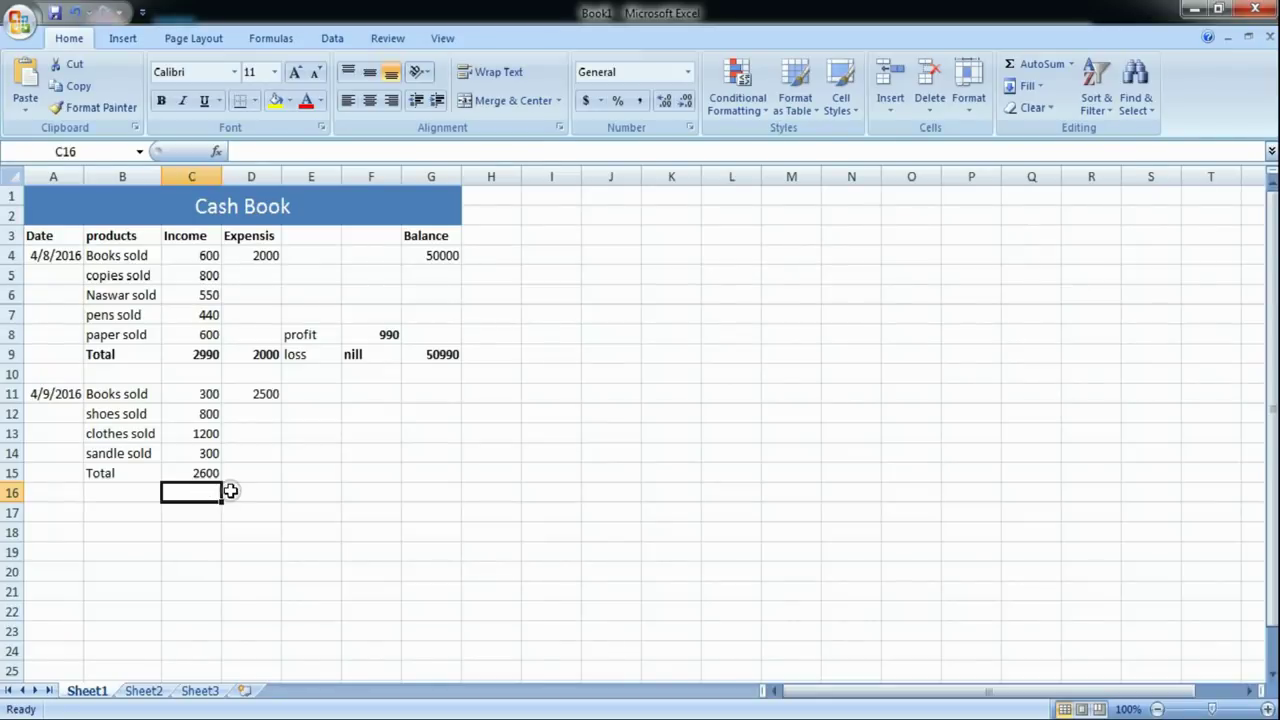
Change clothes sold in C13 to 1000 and copy the total into D15 for expenses (2500).
left_click(198, 435)
type("1000")
key("Return")
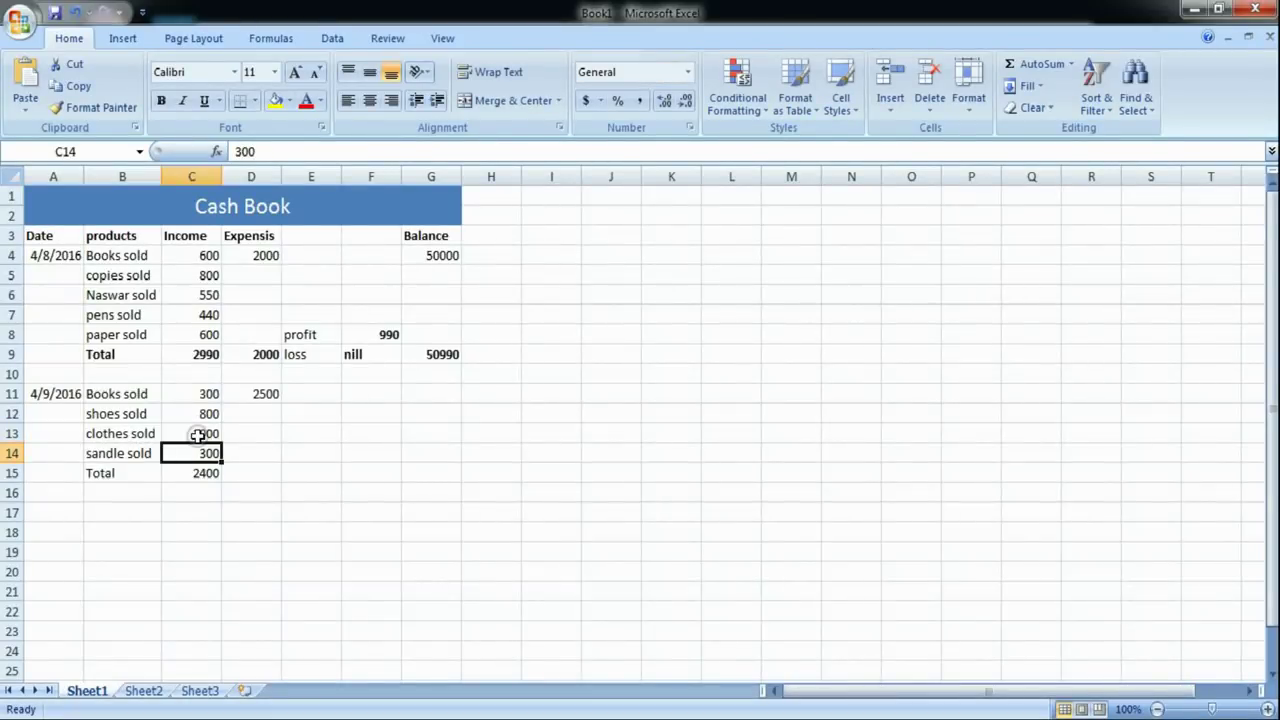
key("Down")
key("Right")
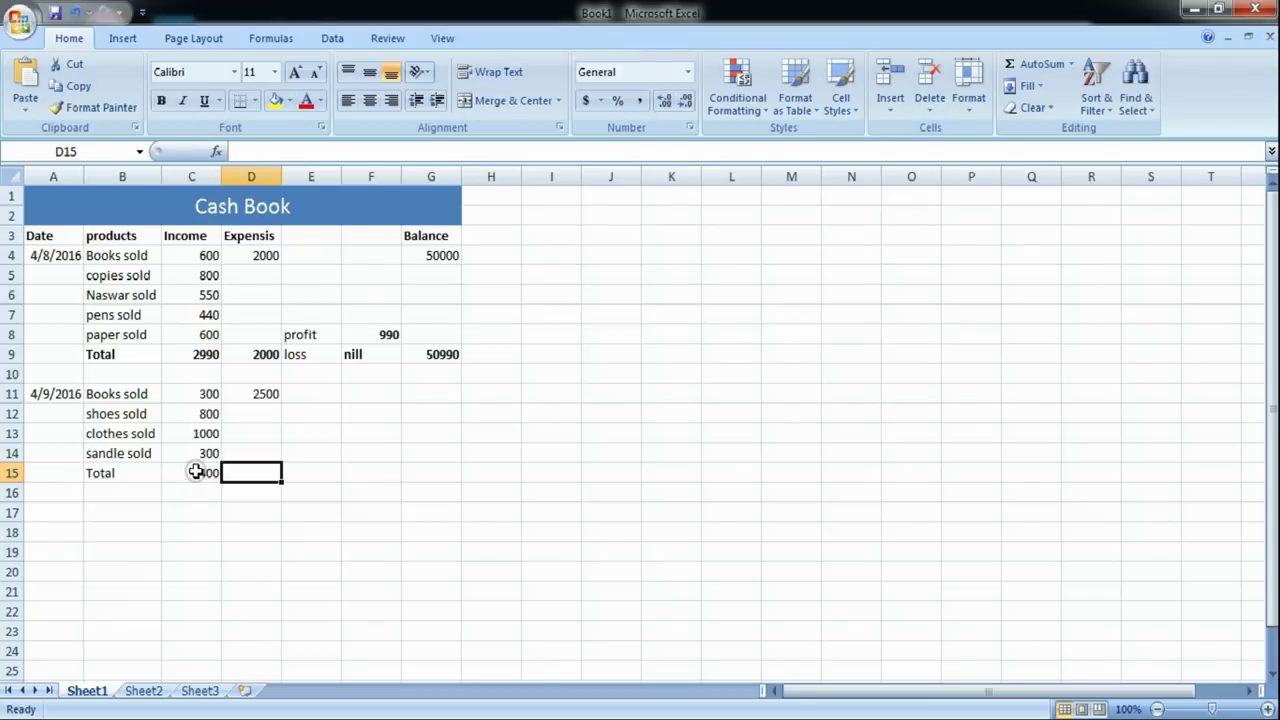
left_click(195, 472)
left_click_drag(221, 482, 260, 476)
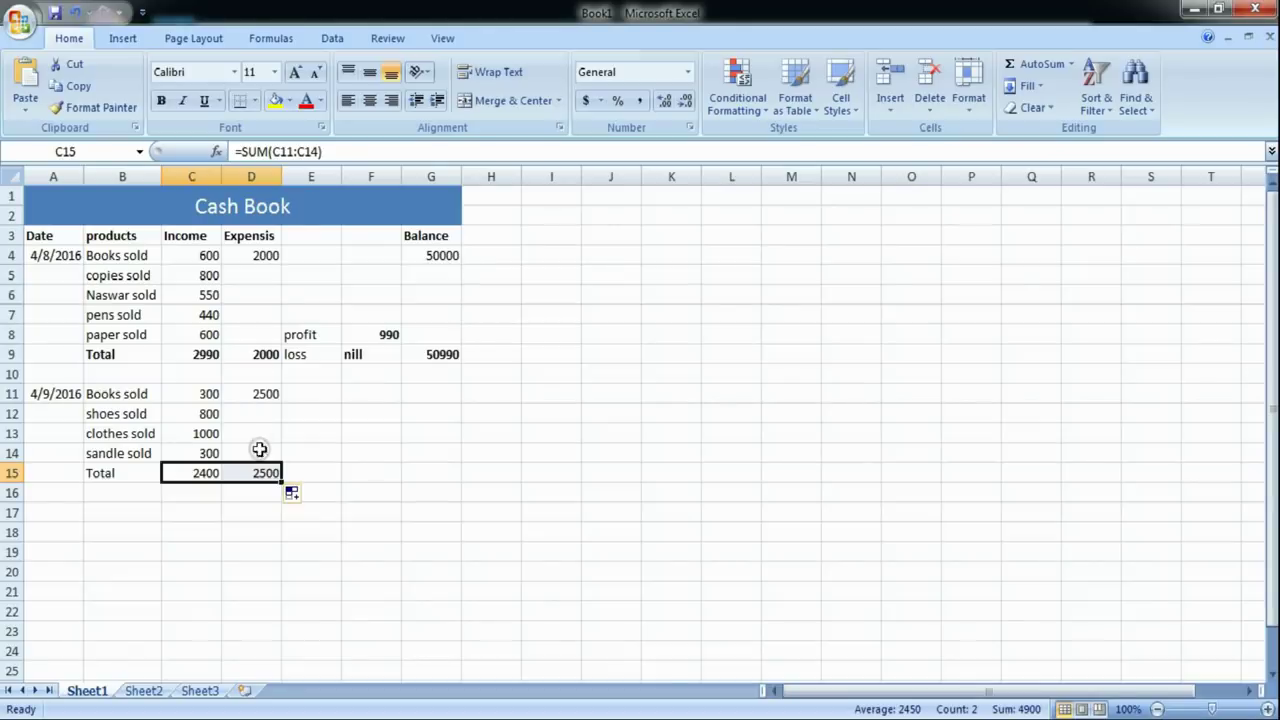
left_click(296, 460)
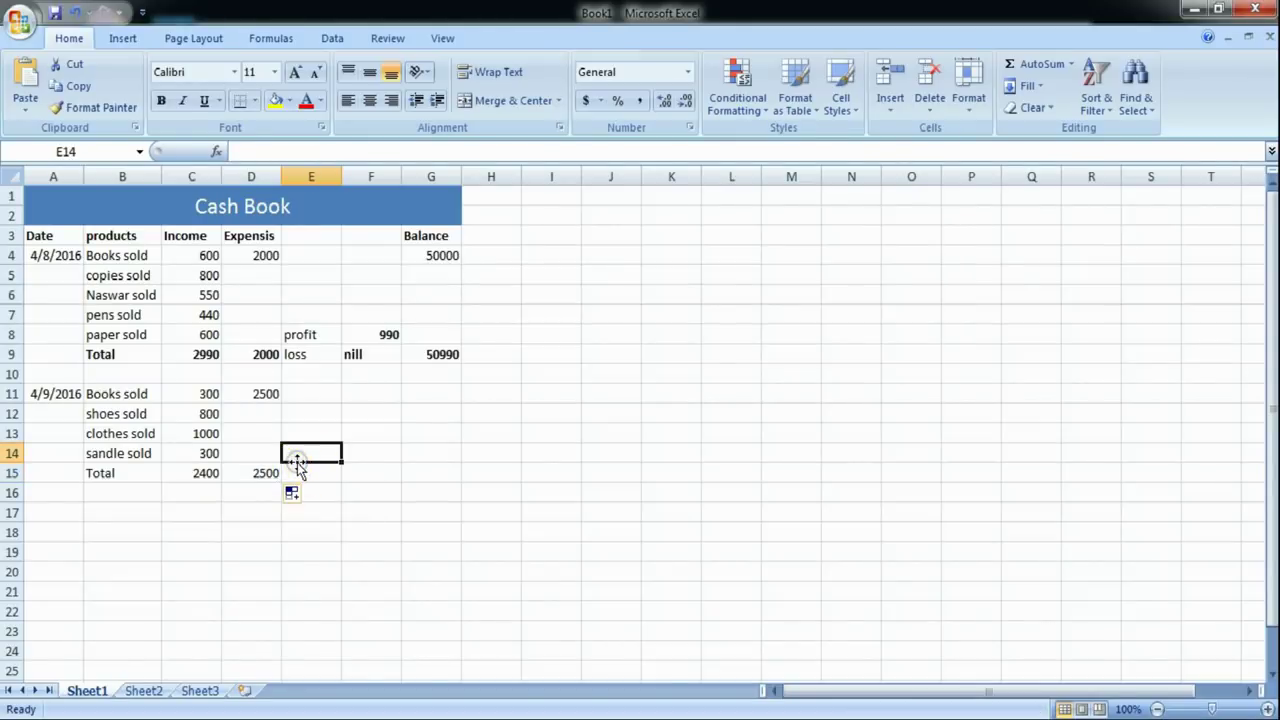
Type the labels profit in E14 and loss in E15.
type("profit")
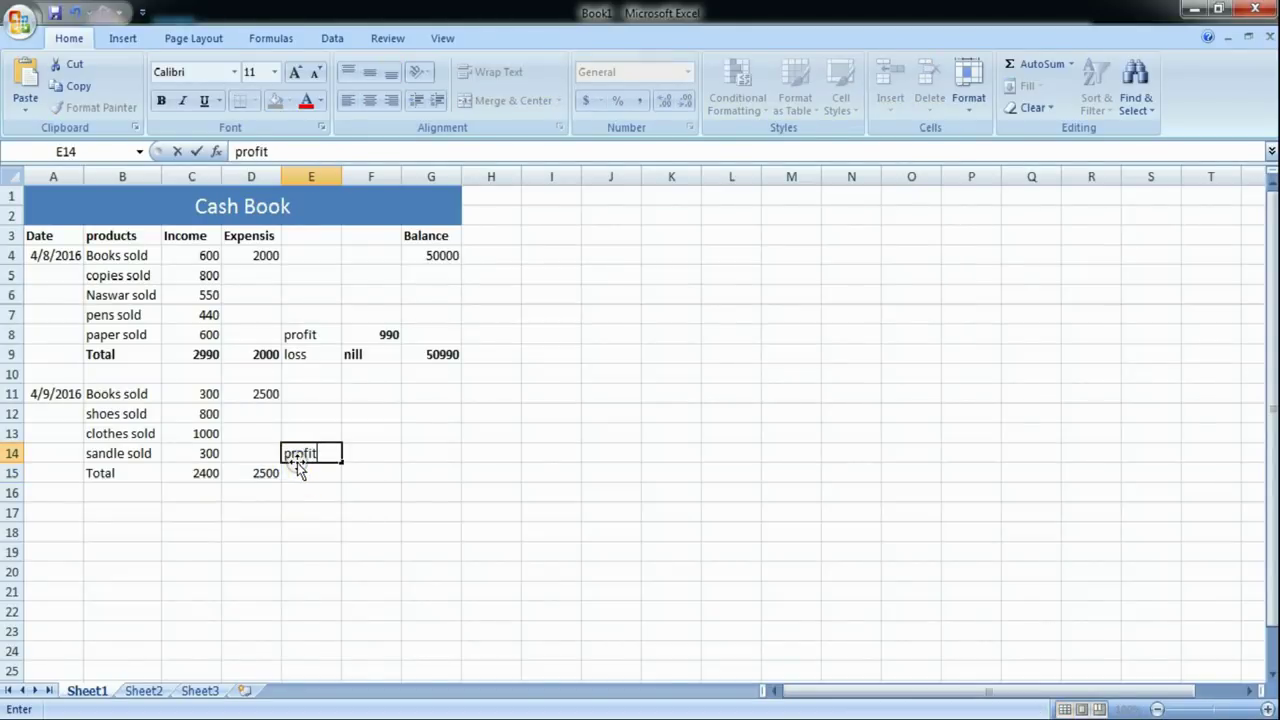
key("Return")
type("loss")
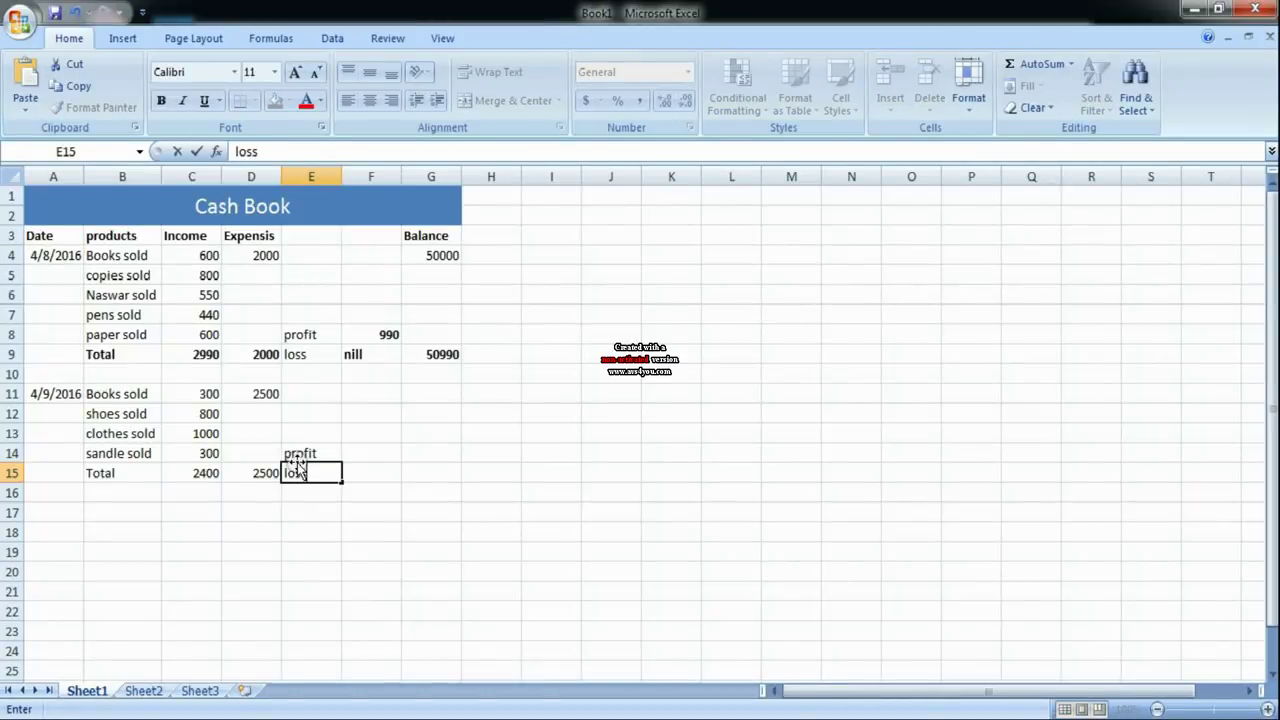
key("Tab")
key("Up")
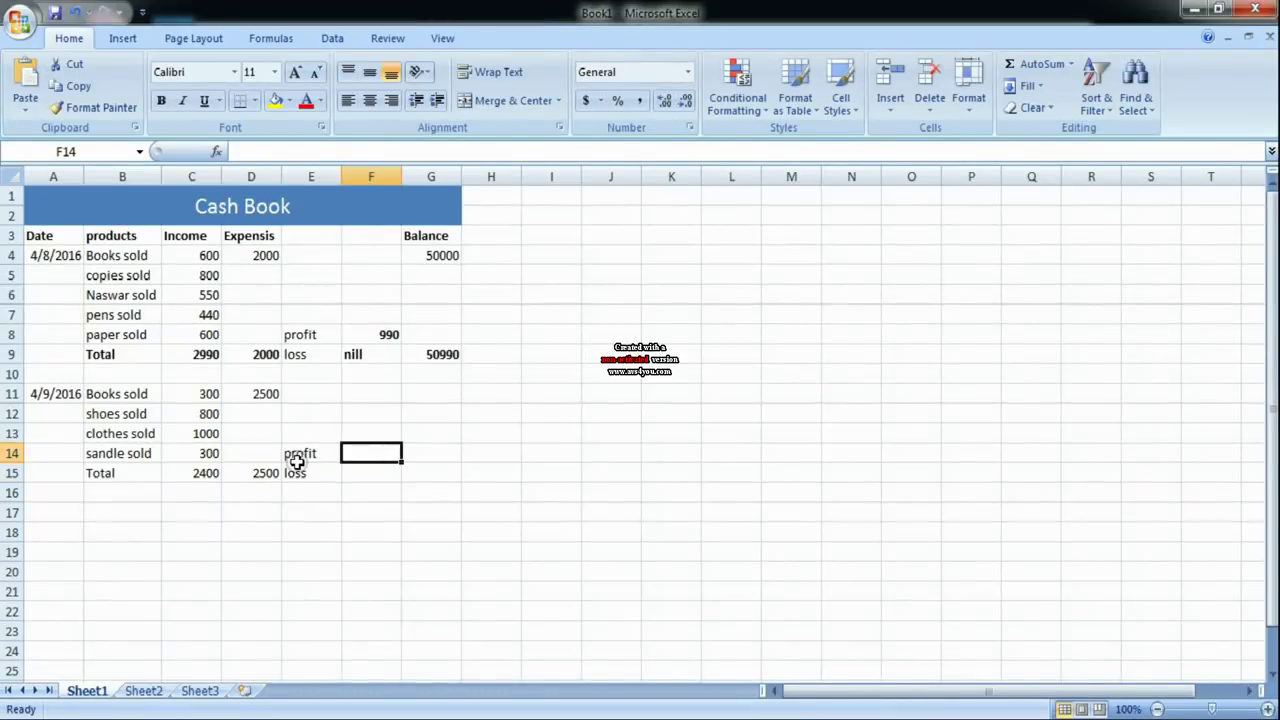
Enter =(C15-D15) in F15, giving a loss of -100.
left_click(358, 475)
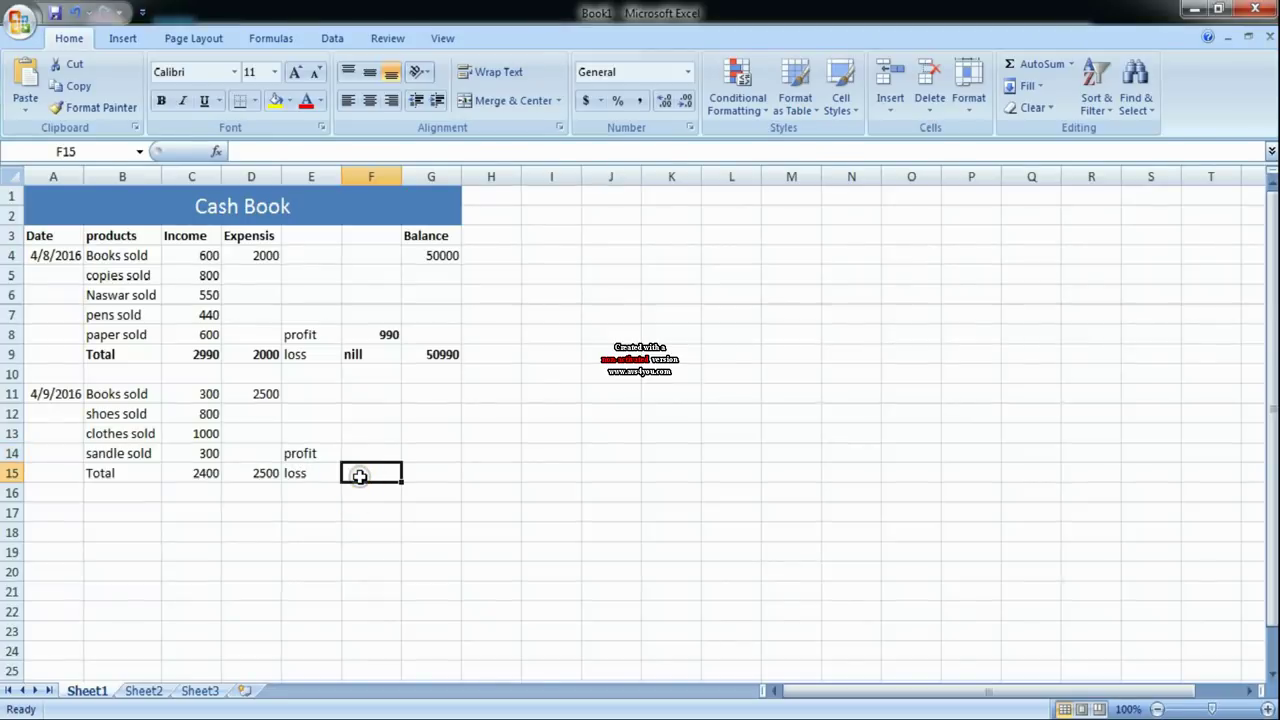
type("=(")
left_click(206, 473)
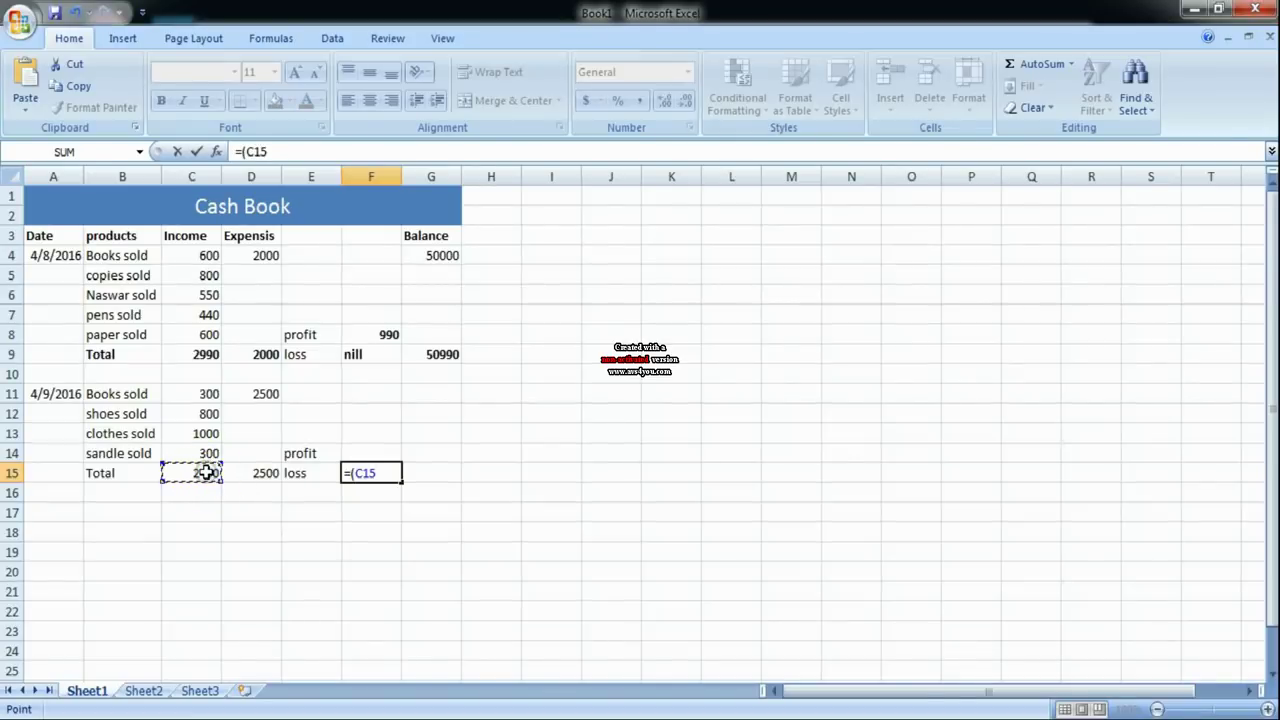
type("-")
left_click(251, 470)
type(")")
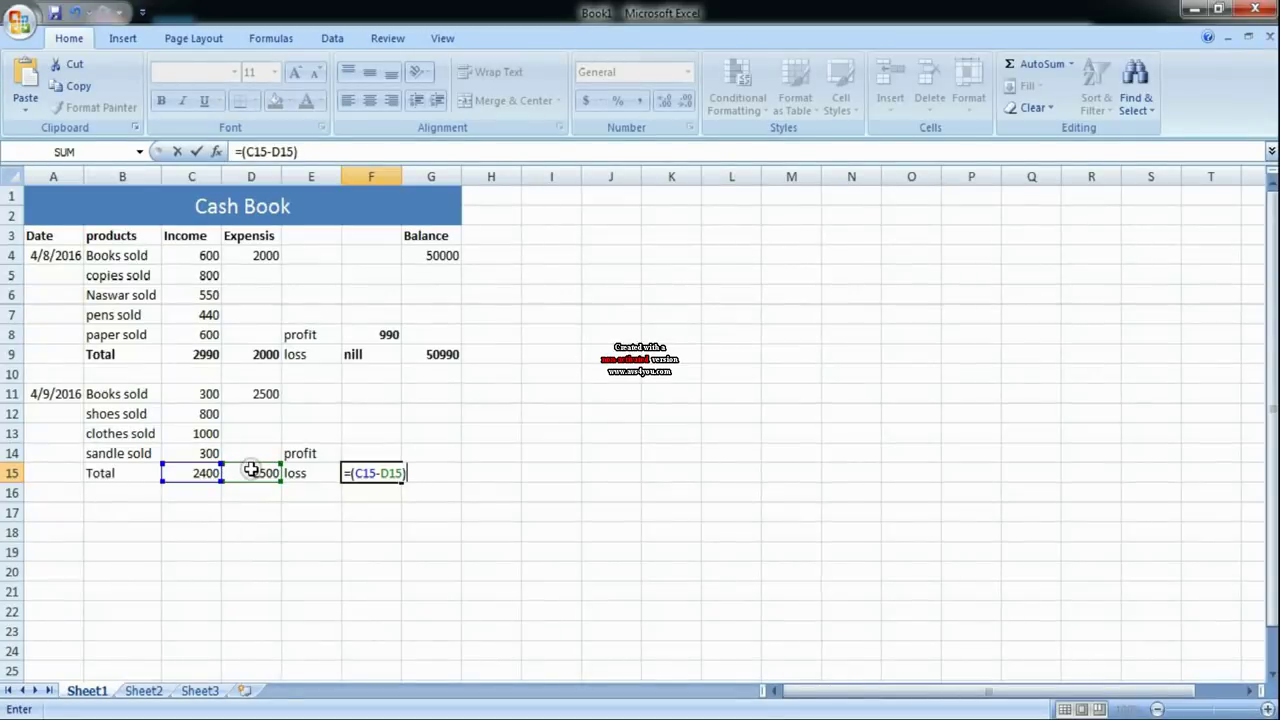
key("Return")
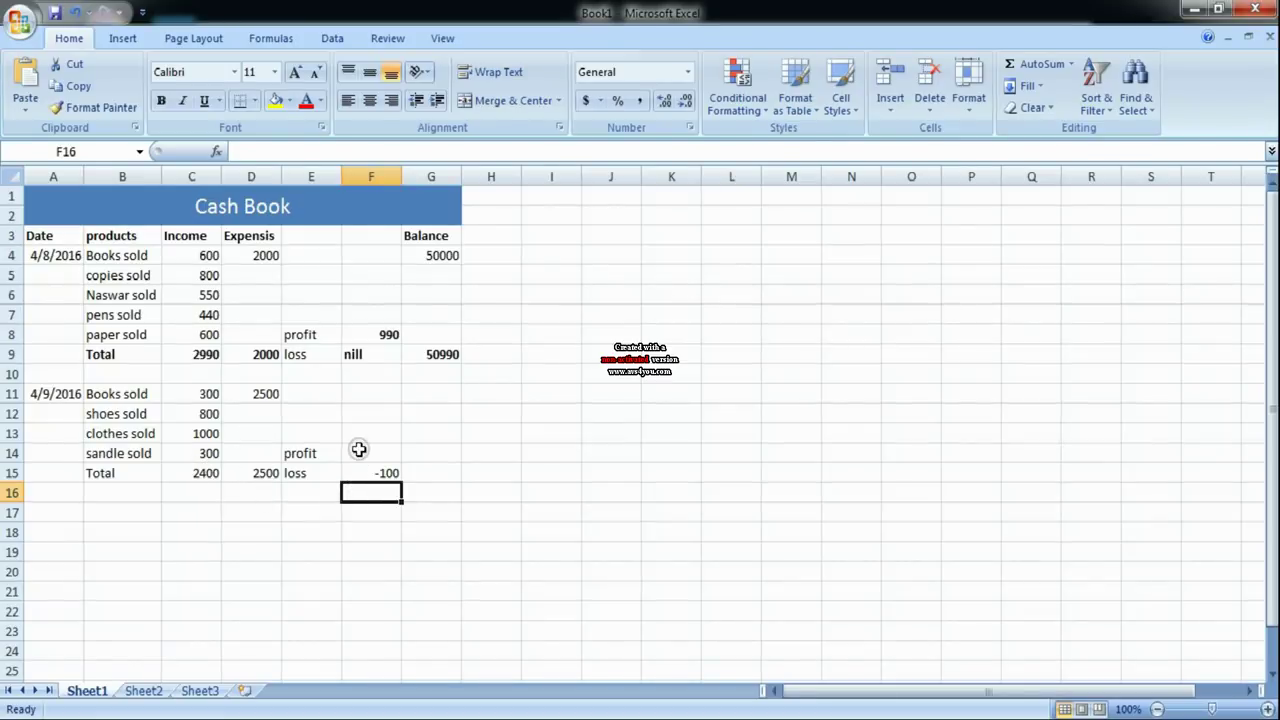
Enter =(G9+C15-D15) in G15 for a closing balance of 50890.
left_click(430, 472)
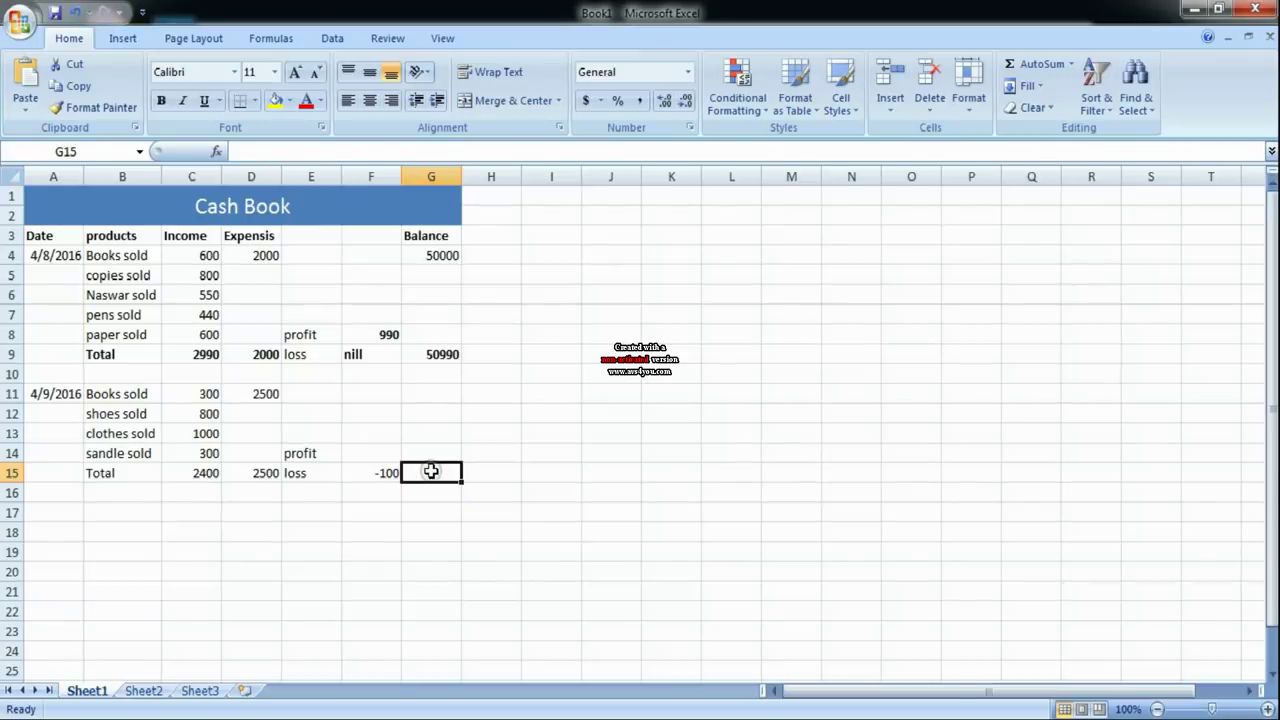
type("=")
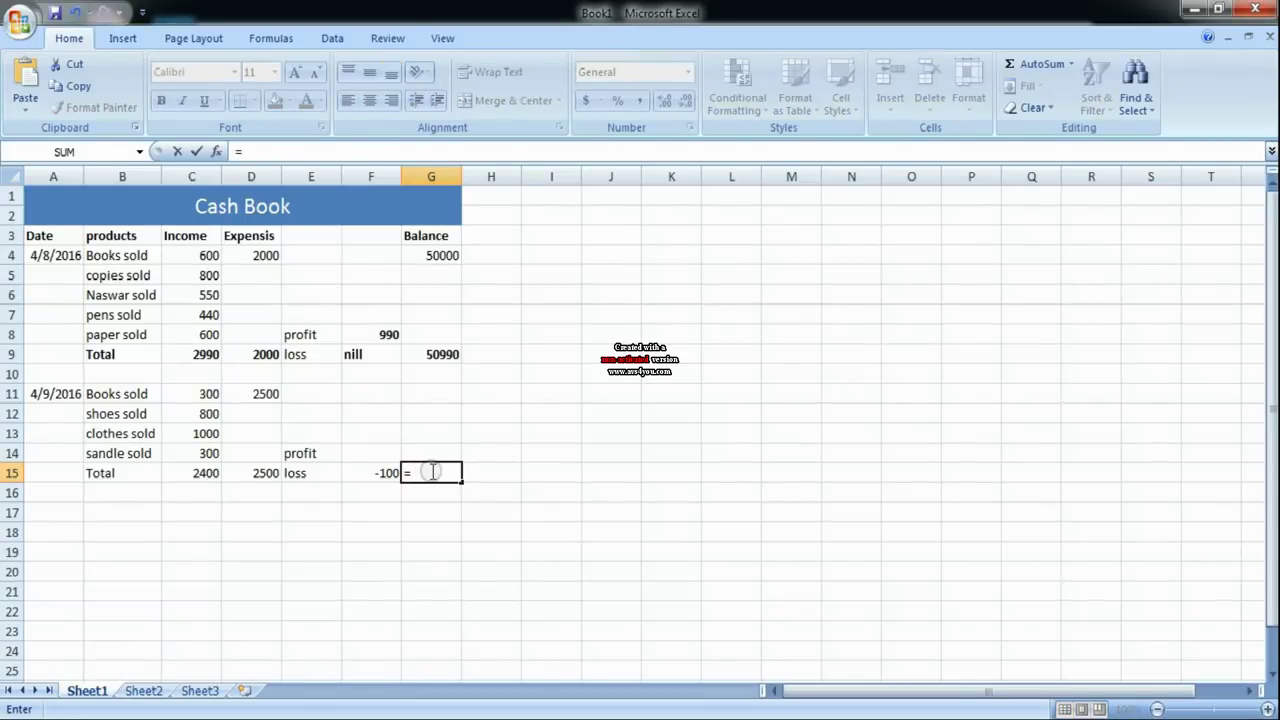
type("(")
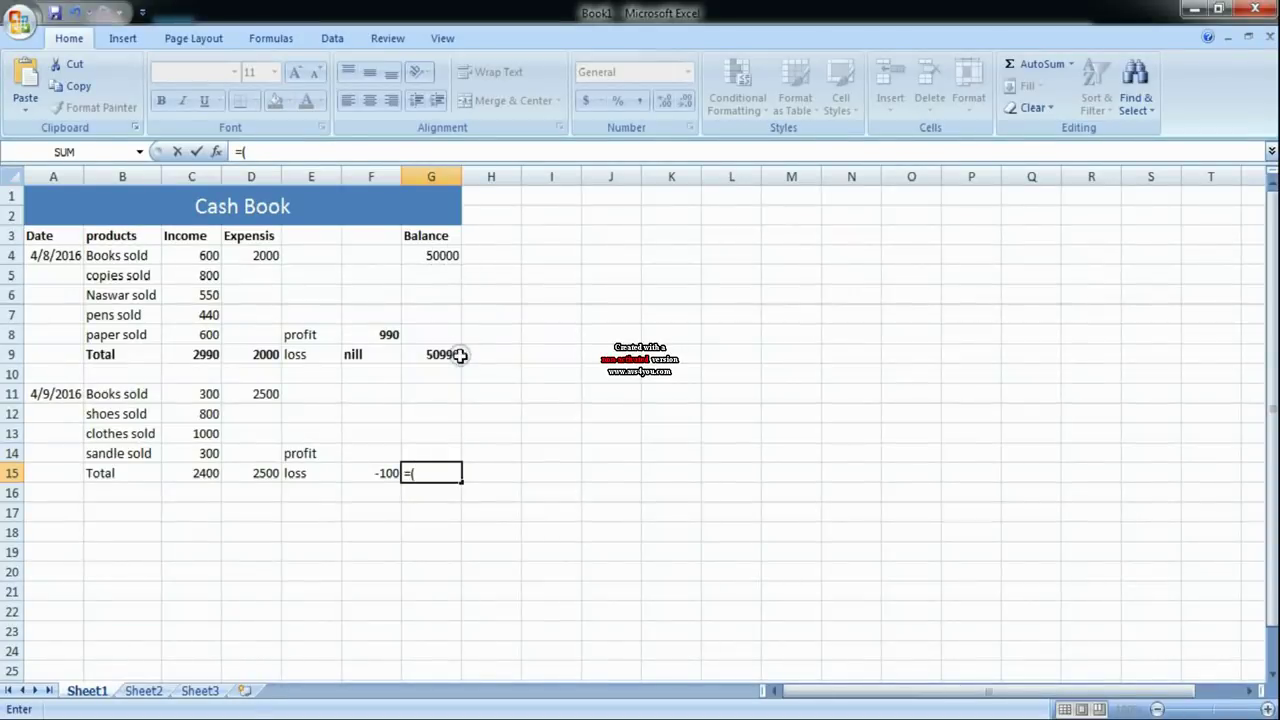
left_click(438, 354)
type("+")
left_click(207, 475)
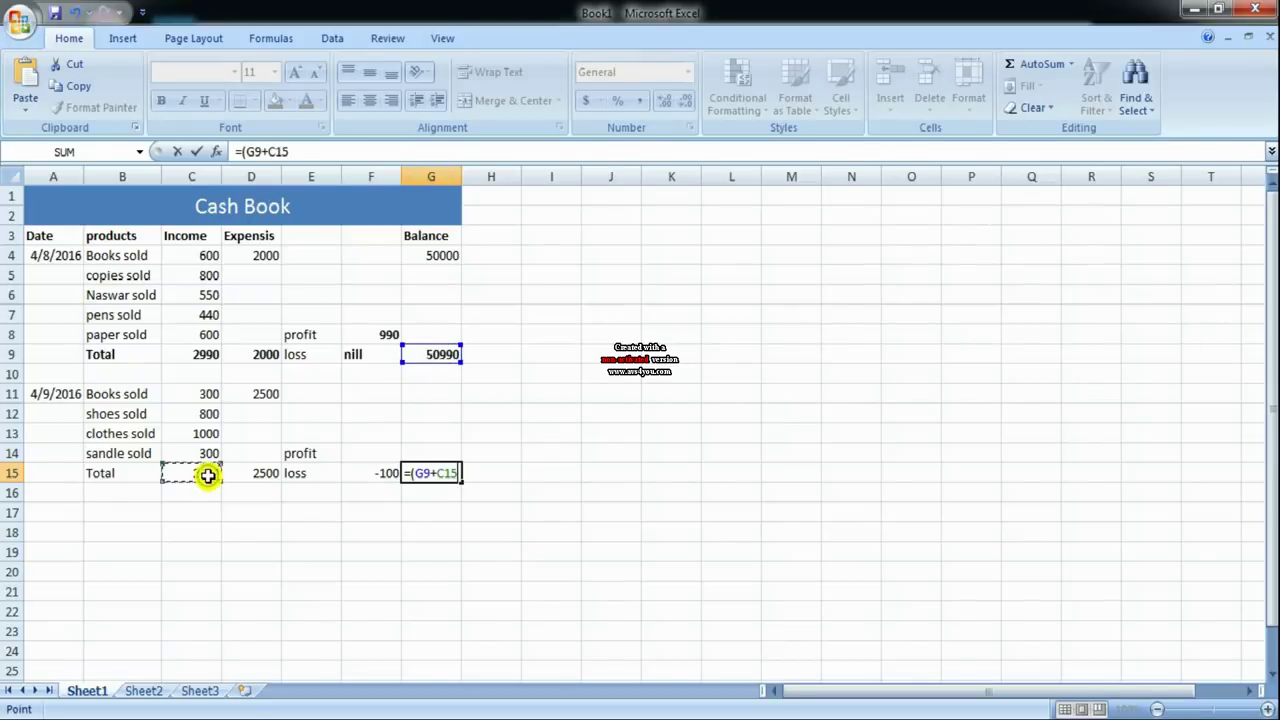
type("-")
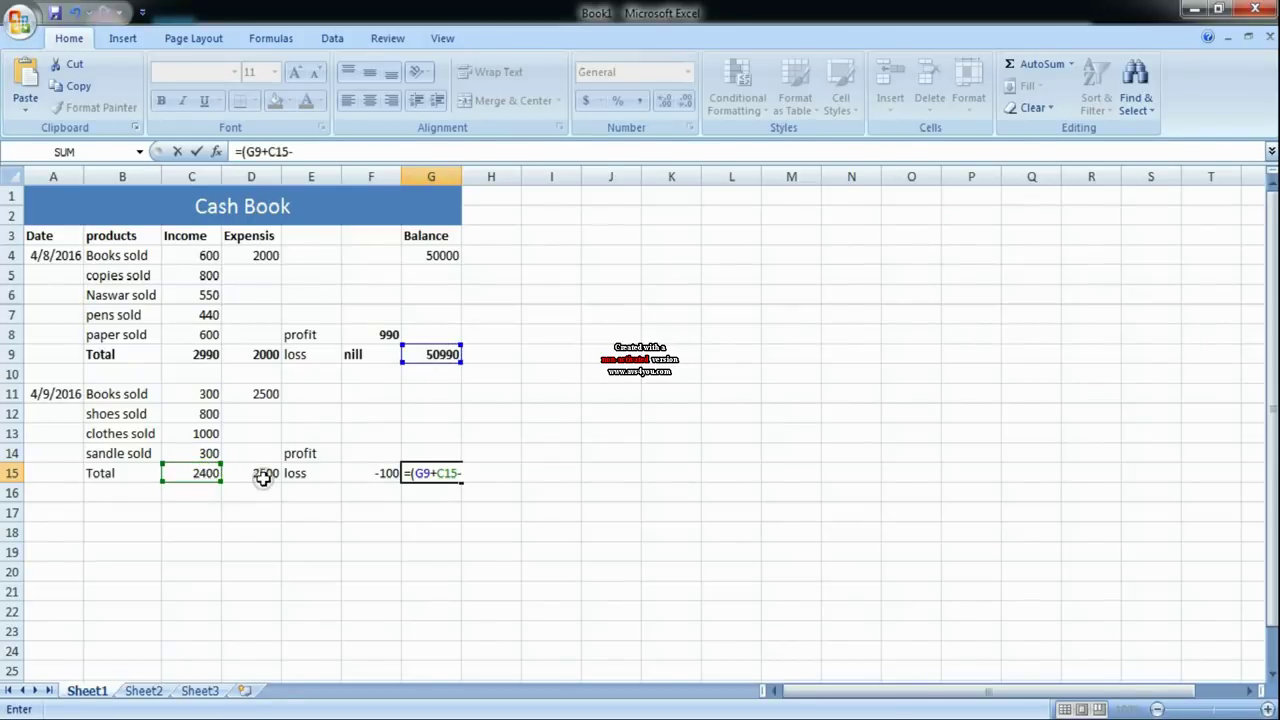
left_click(259, 470)
type(")")
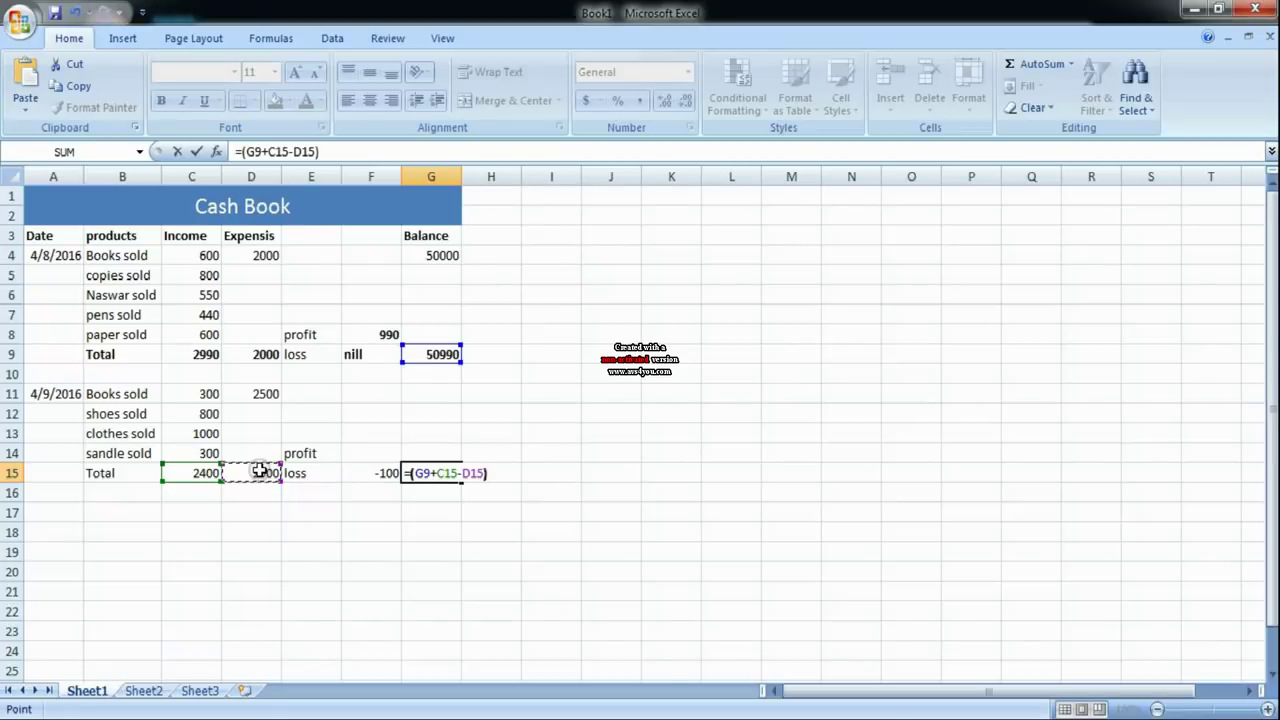
key("Return")
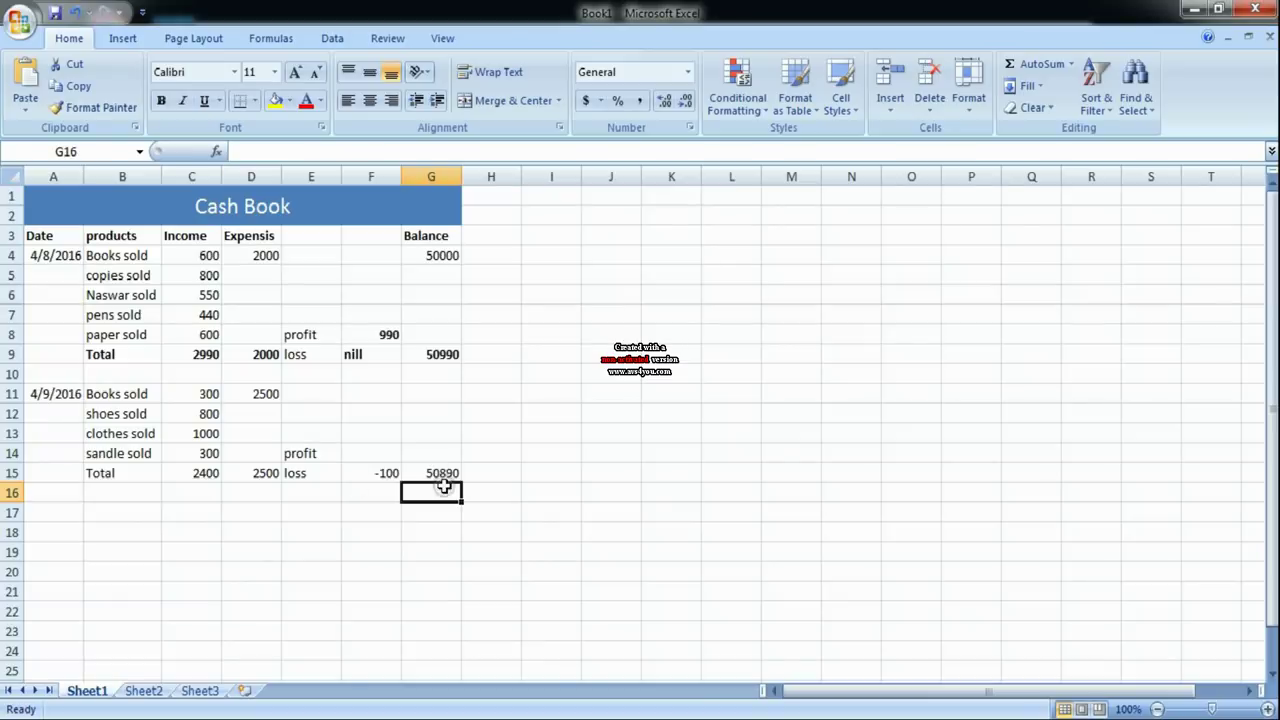
Bold the second day's Total label and its 2400 and 2500 totals in row 15.
left_click(112, 480)
key("ctrl+b")
key("Right")
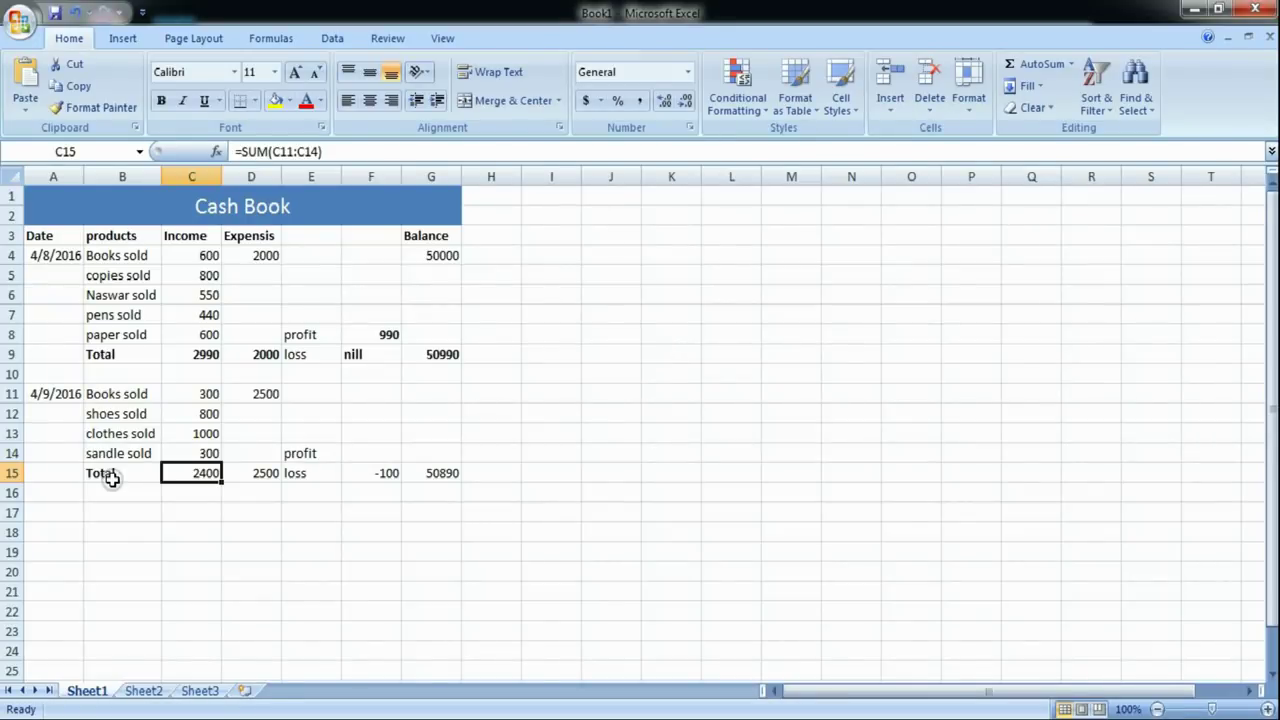
key("ctrl+b")
key("Right")
key("ctrl+b")
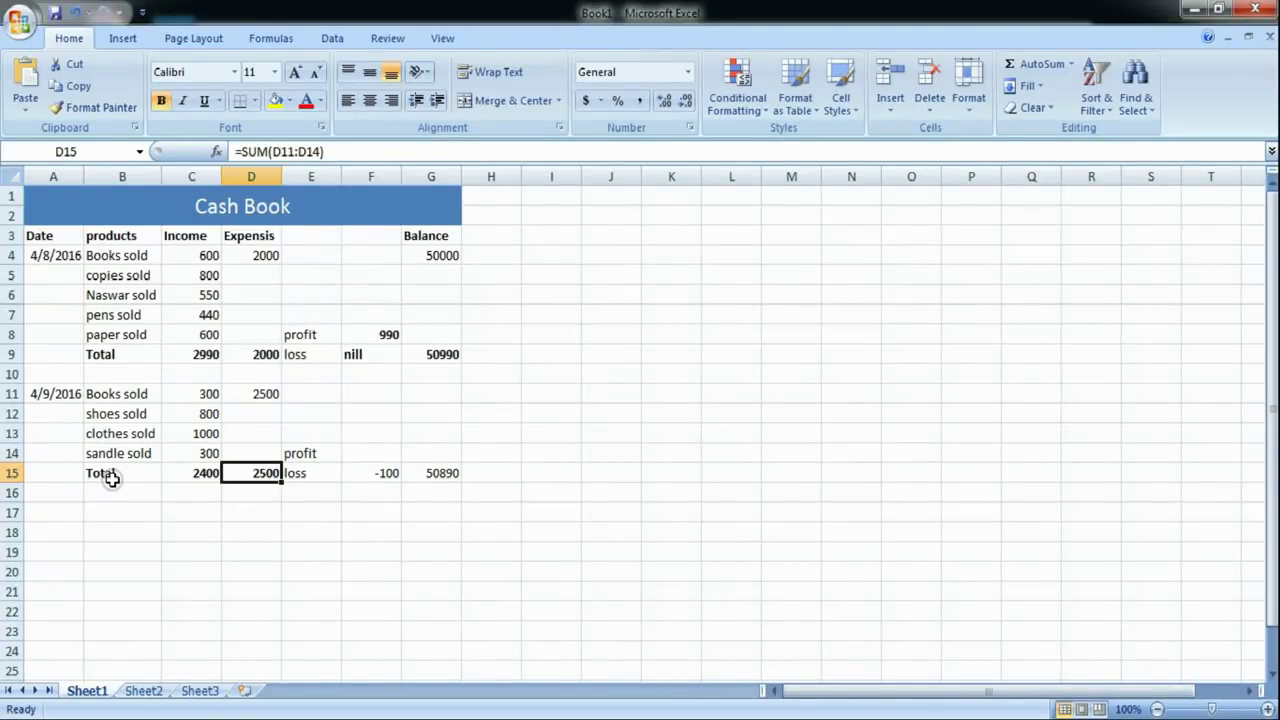
key("Right")
Type nill as the profit in F14, then bold nill, the -100 loss and 50890 balance.
key("Up")
key("Right")
key("Down")
key("Up")
type("nil")
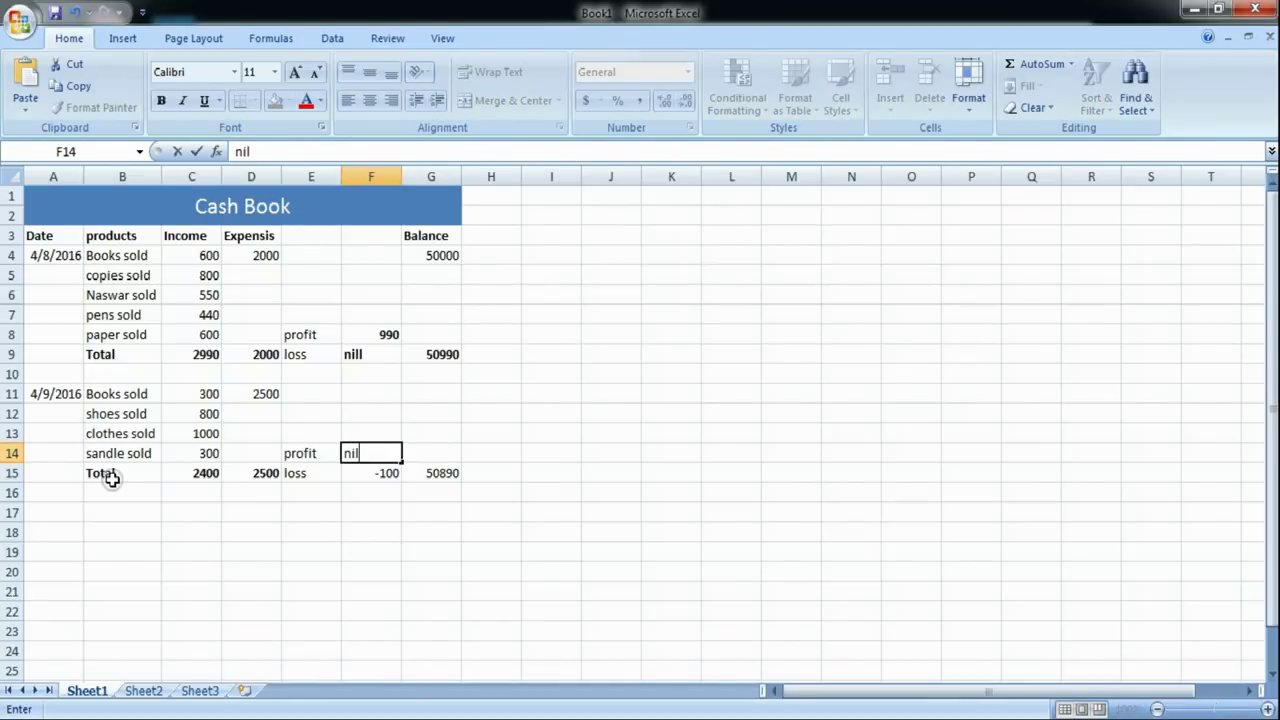
type("l")
key("Return")
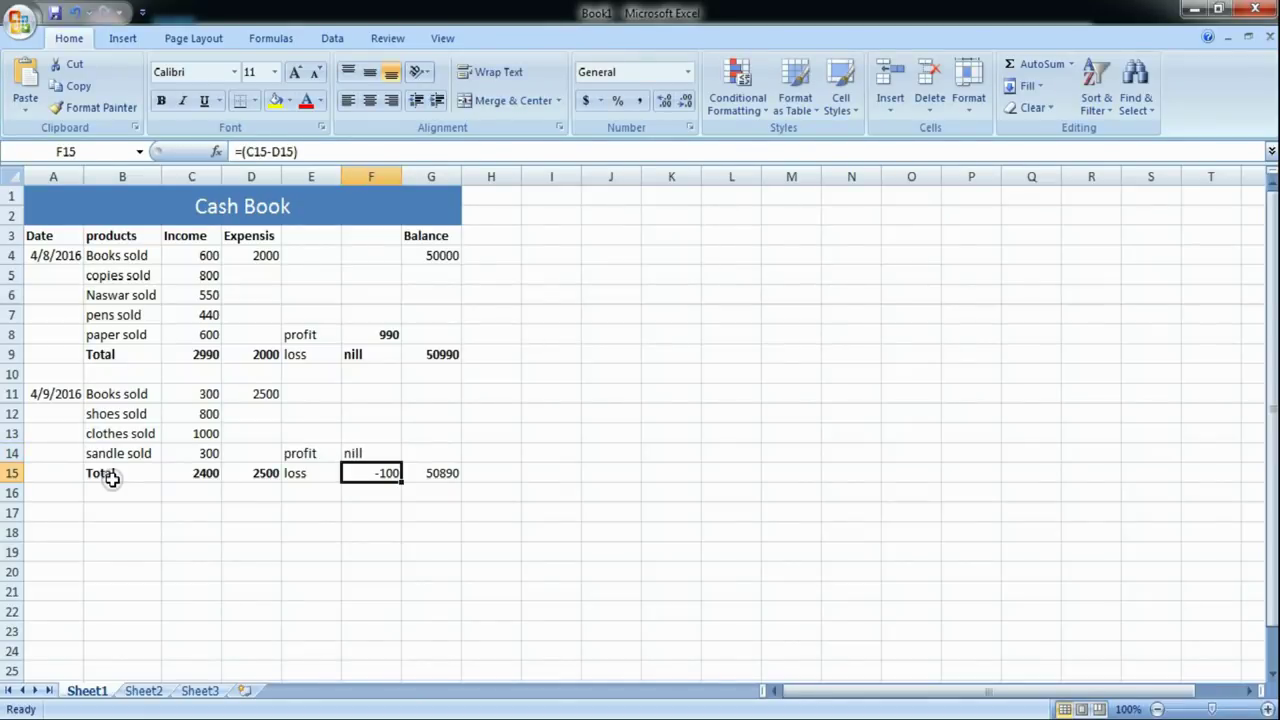
key("ctrl+b")
key("Up")
key("ctrl+b")
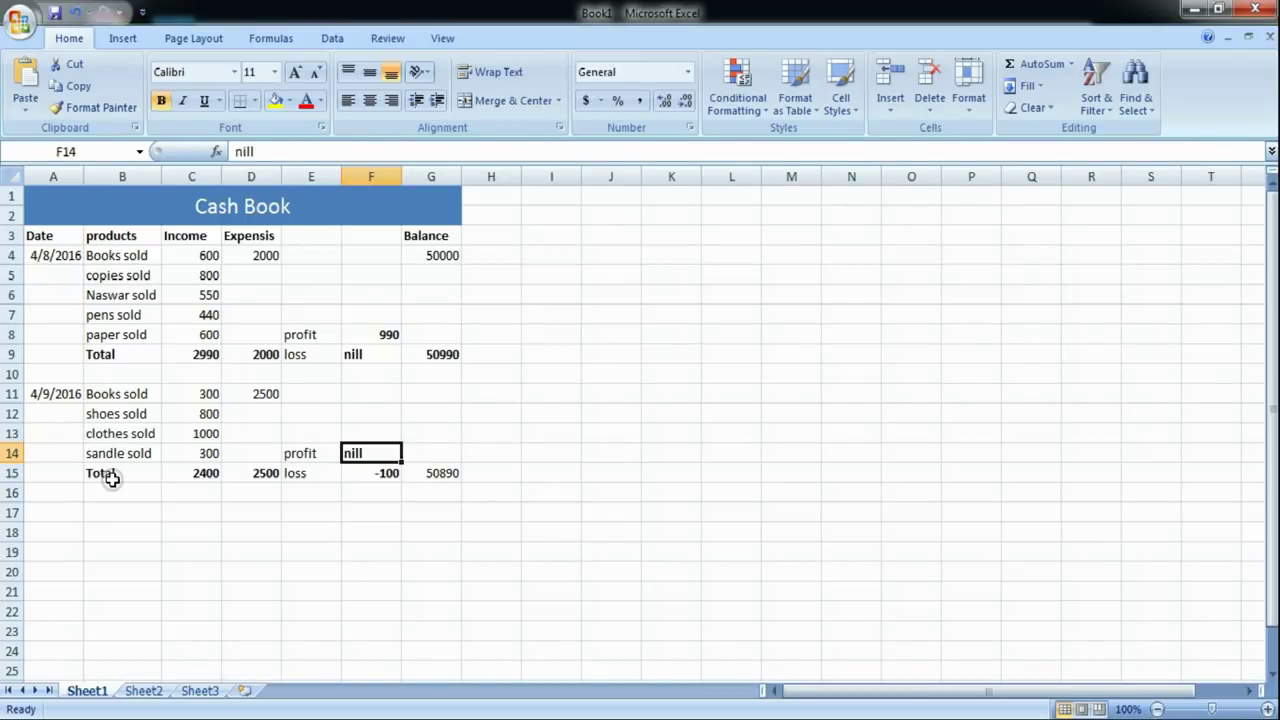
key("Right")
key("Down")
key("ctrl+b")
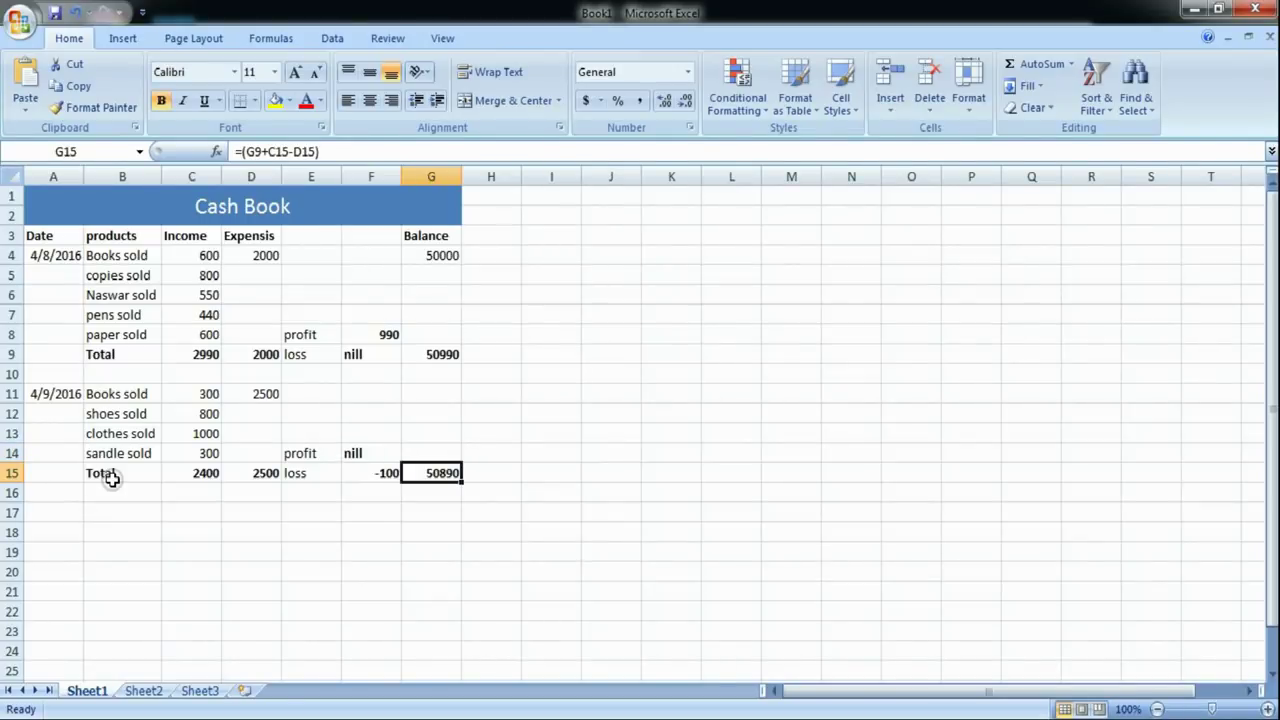